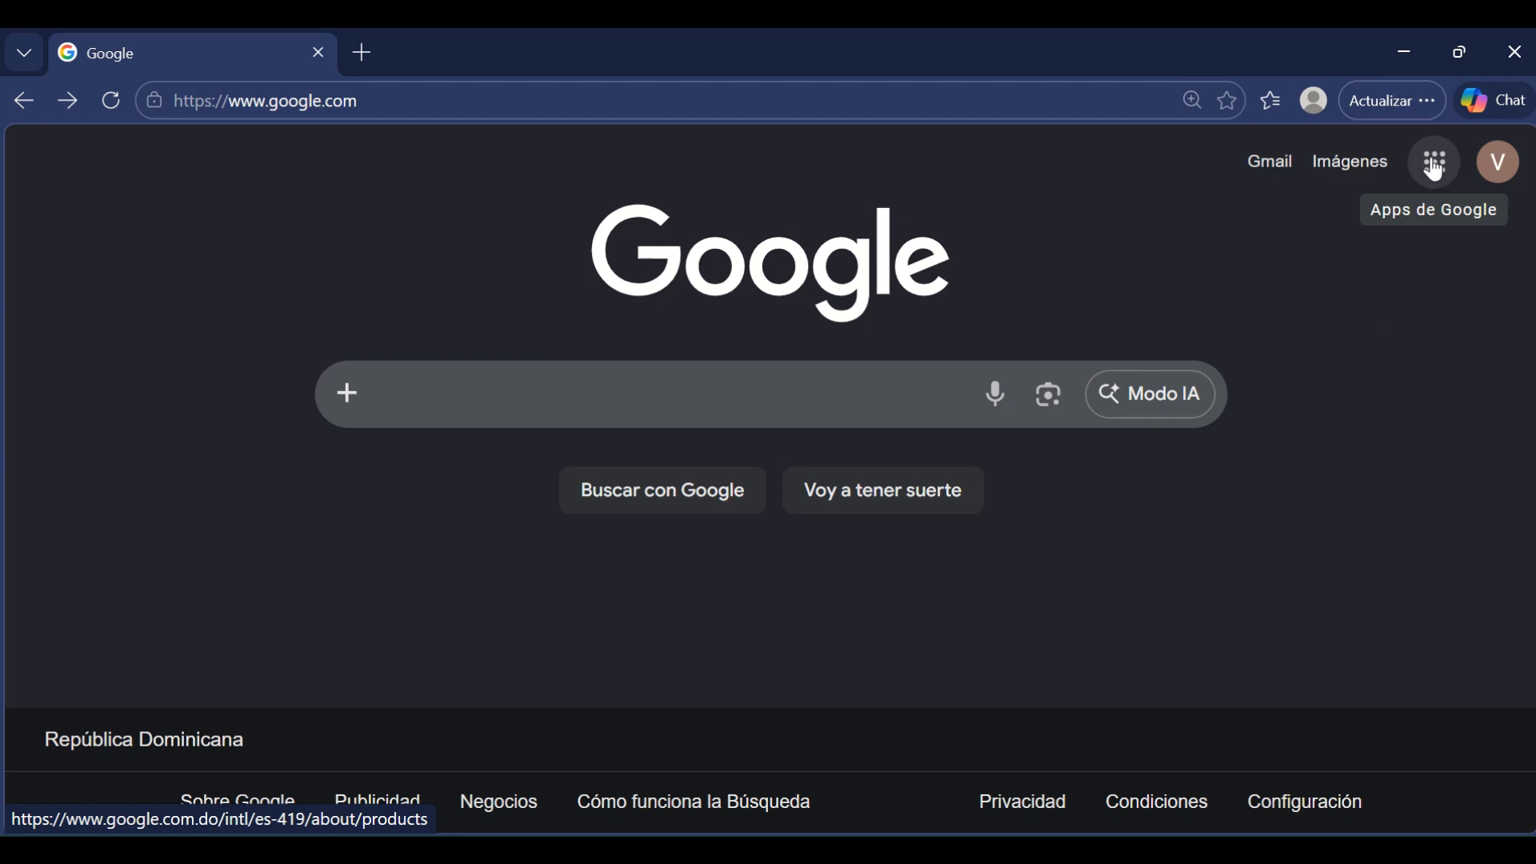
- Create a blank Google Docs document from Google Drive and hide its document tabs outline
click(1434, 168)
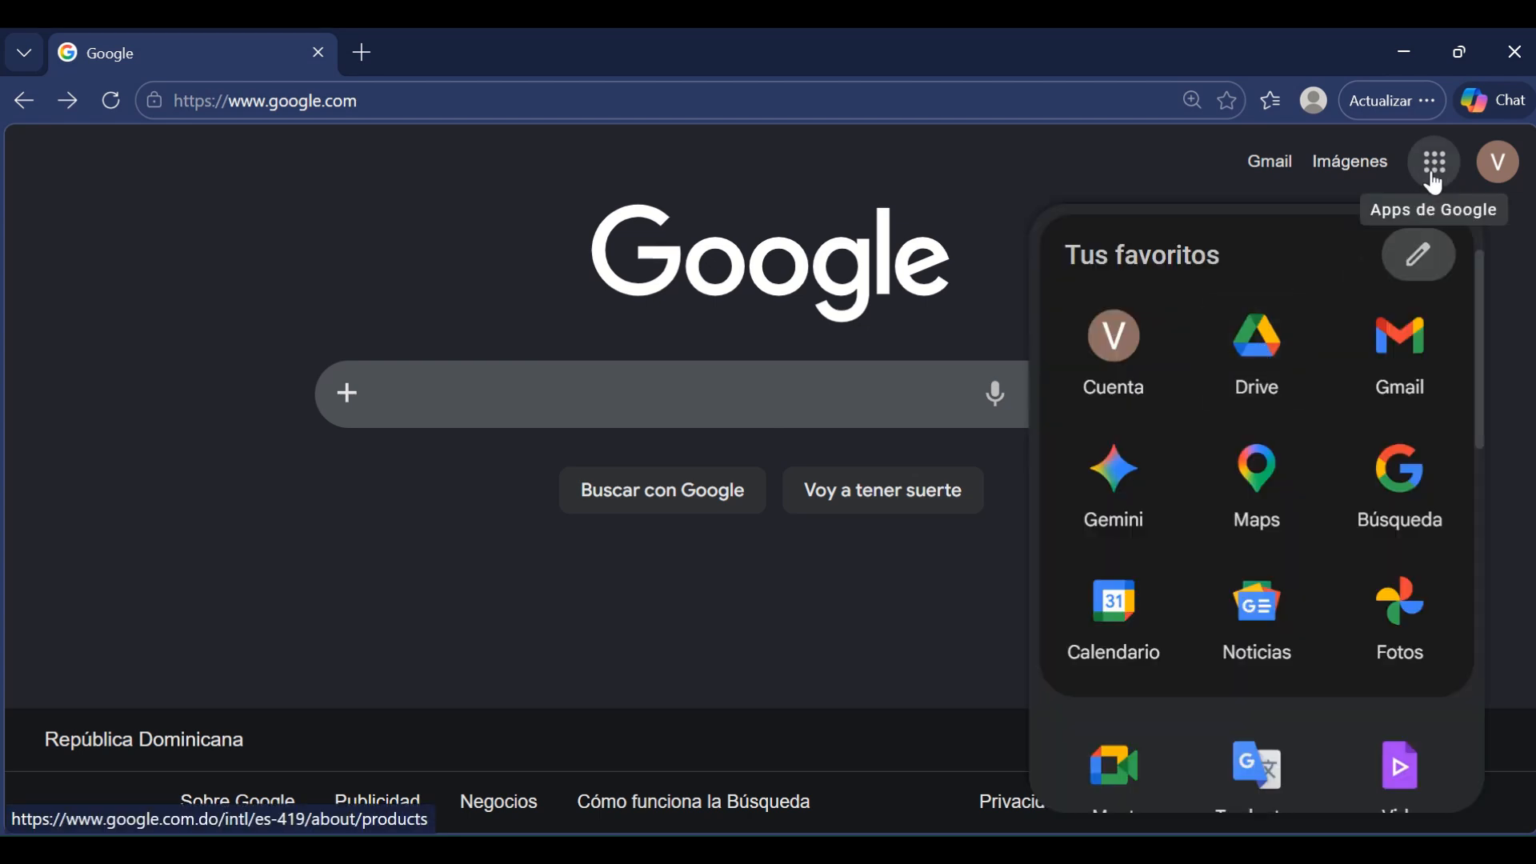
click(1256, 352)
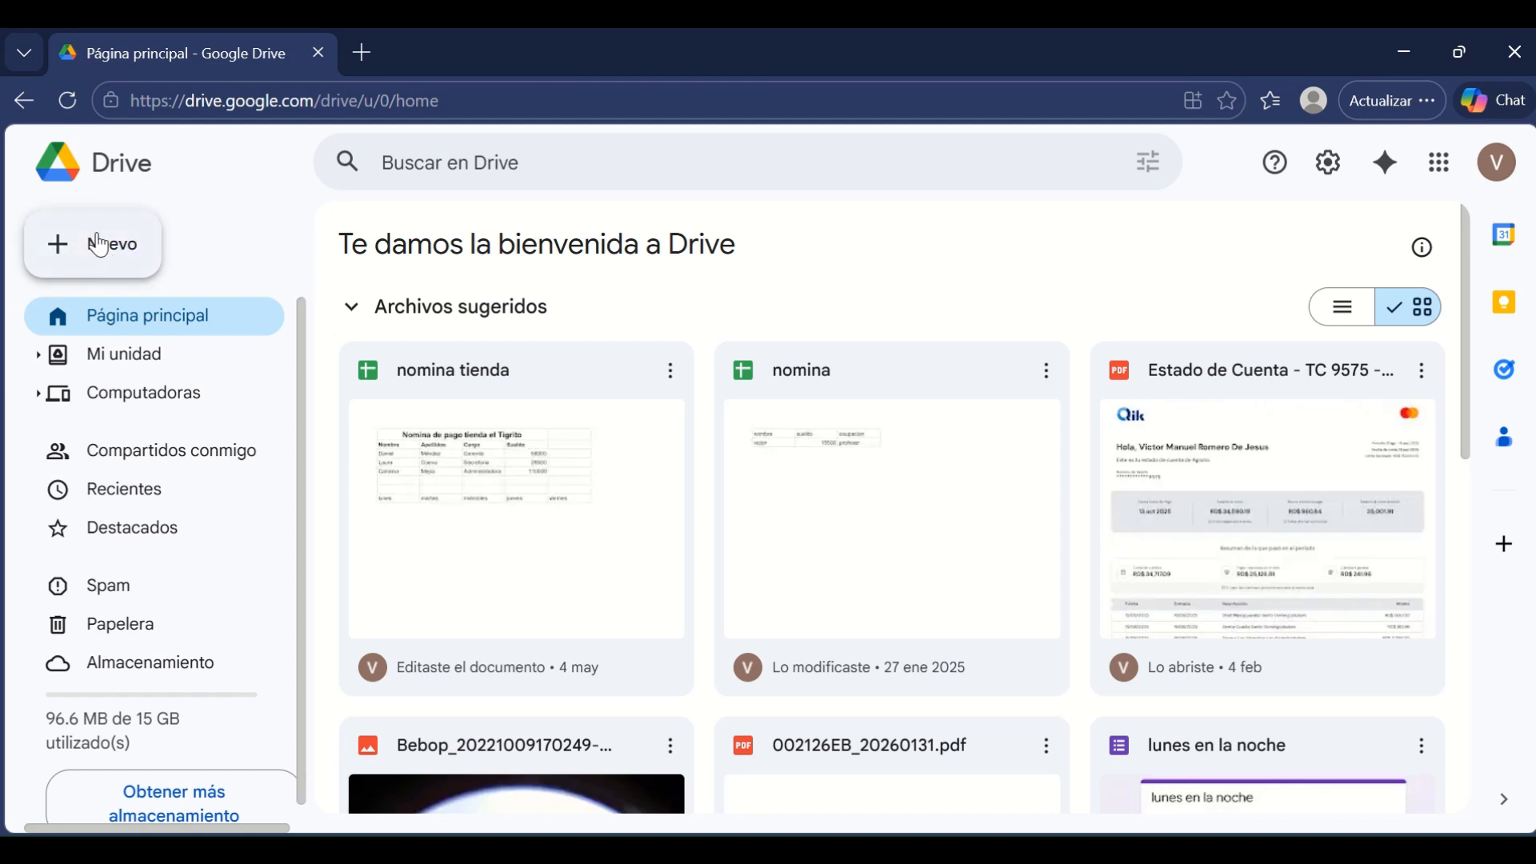
click(124, 251)
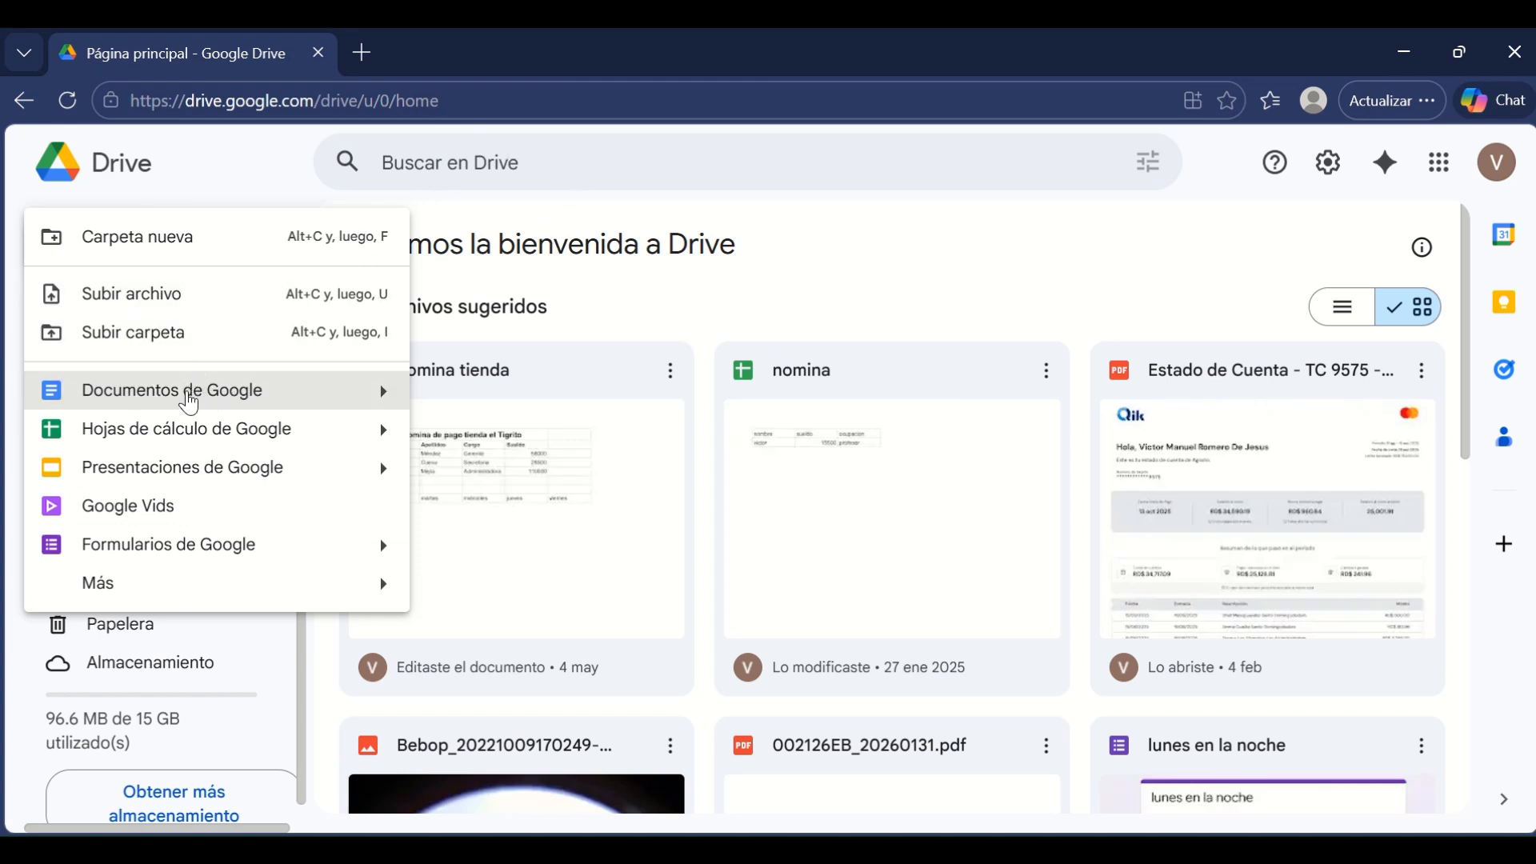
click(187, 400)
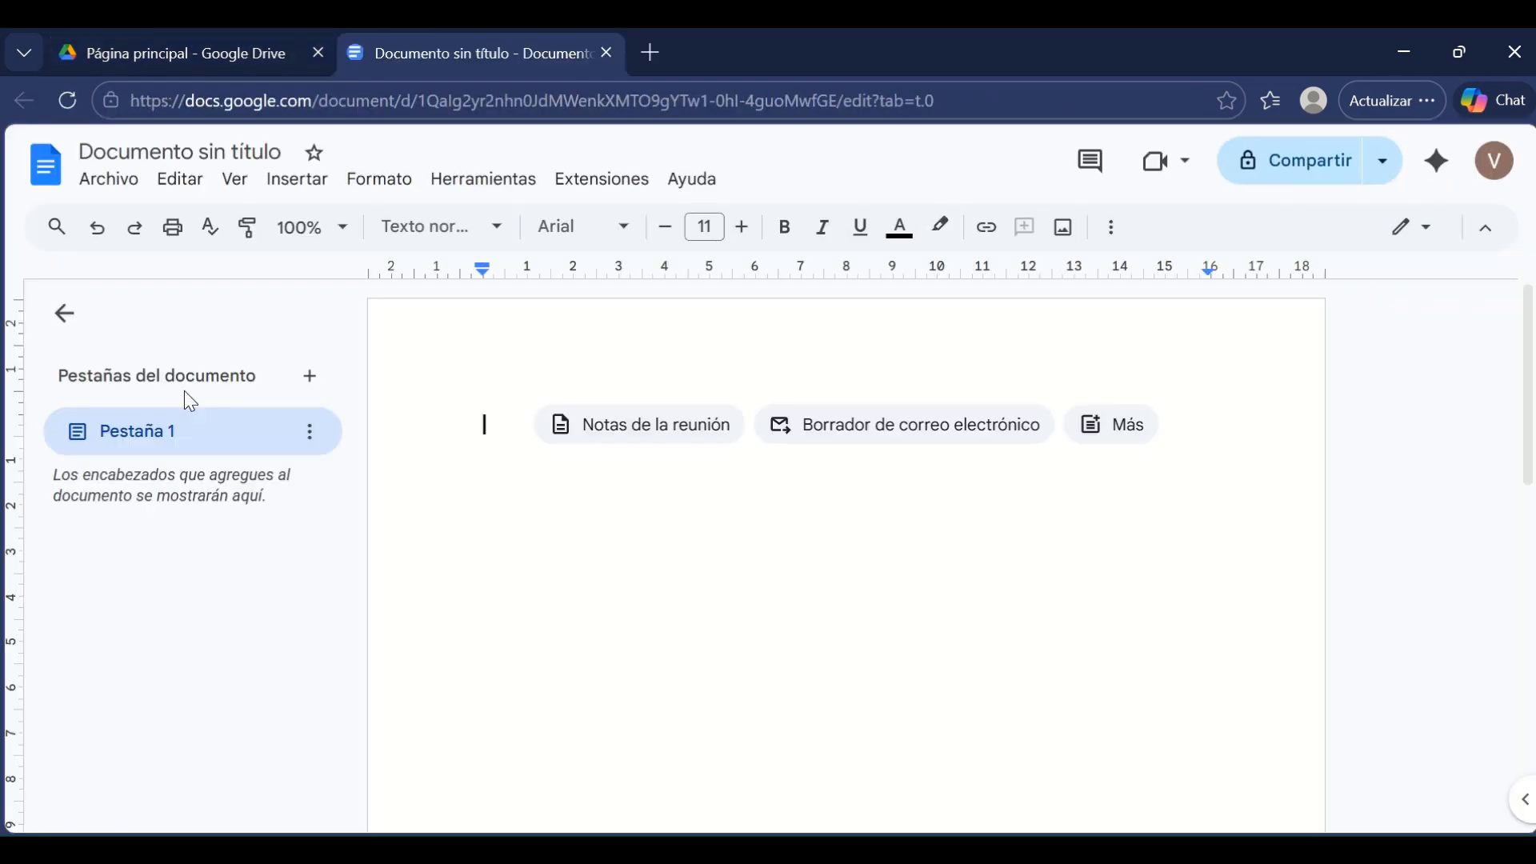
click(64, 314)
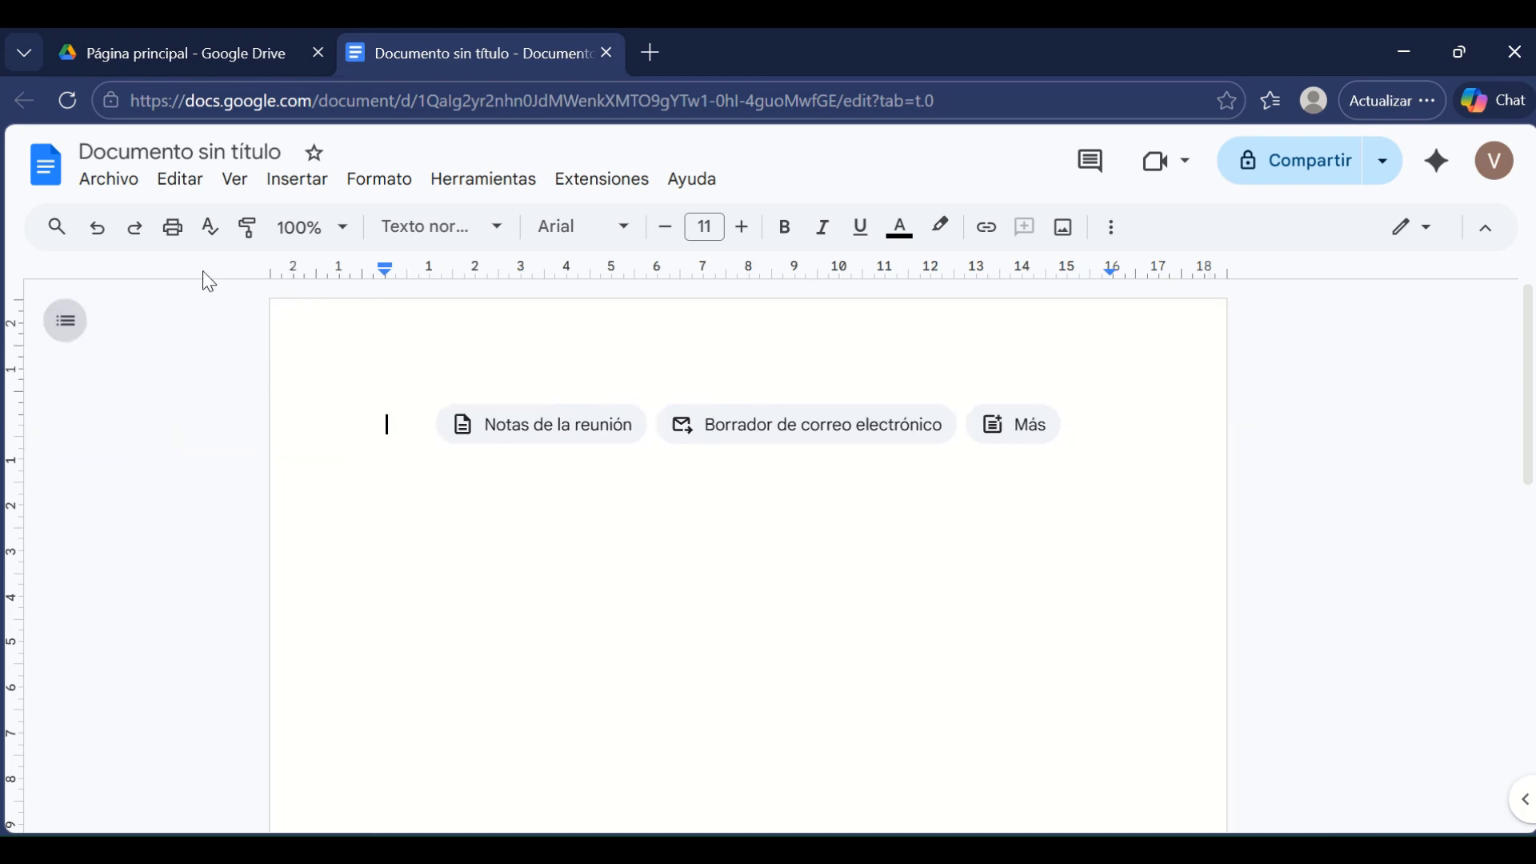
- Rename the untitled document as "Documento 1"
click(227, 152)
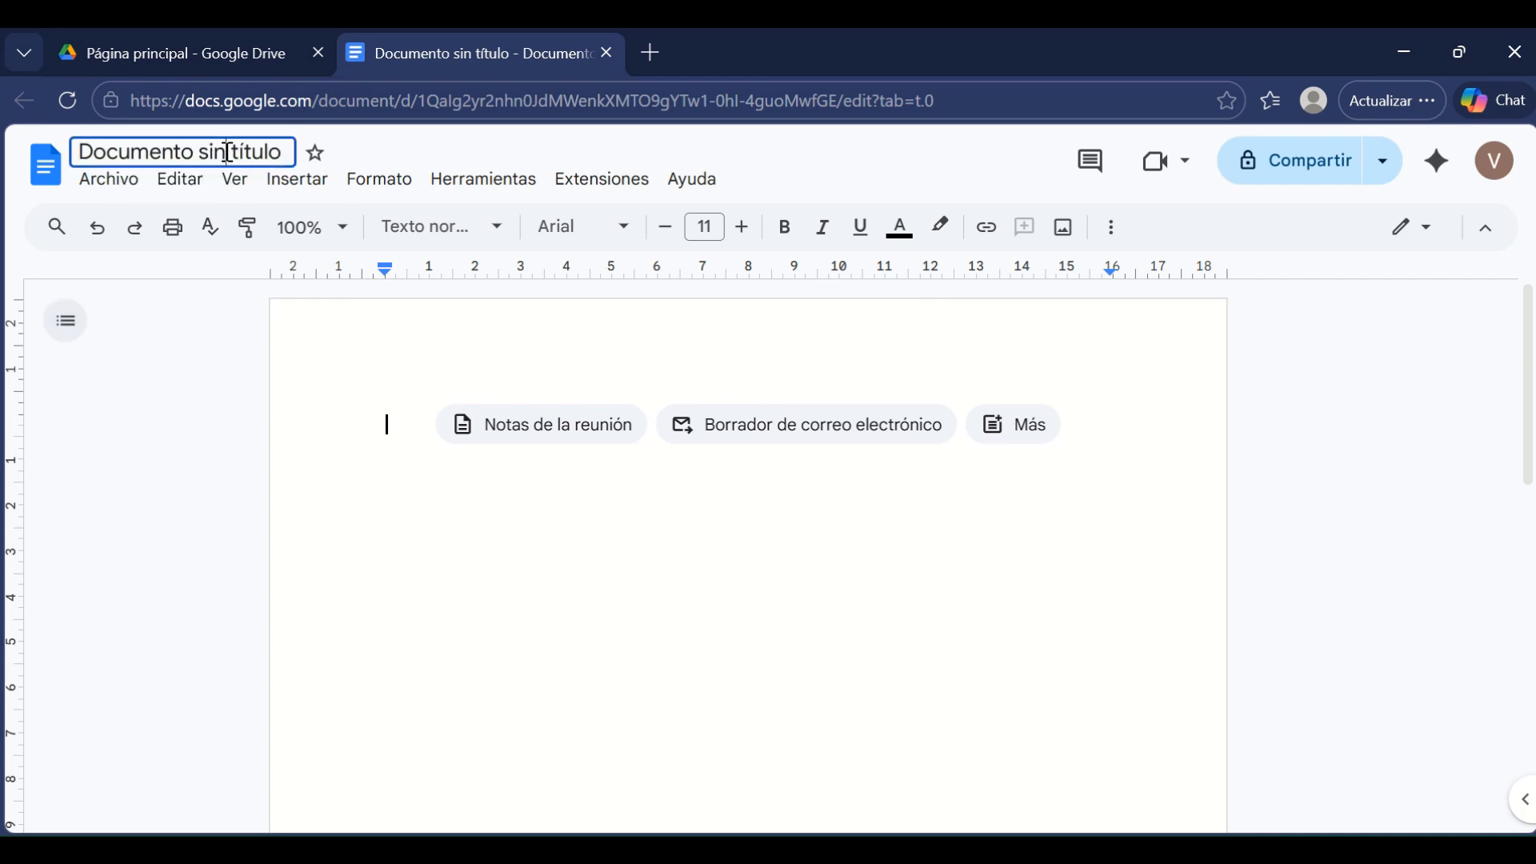
text(do)
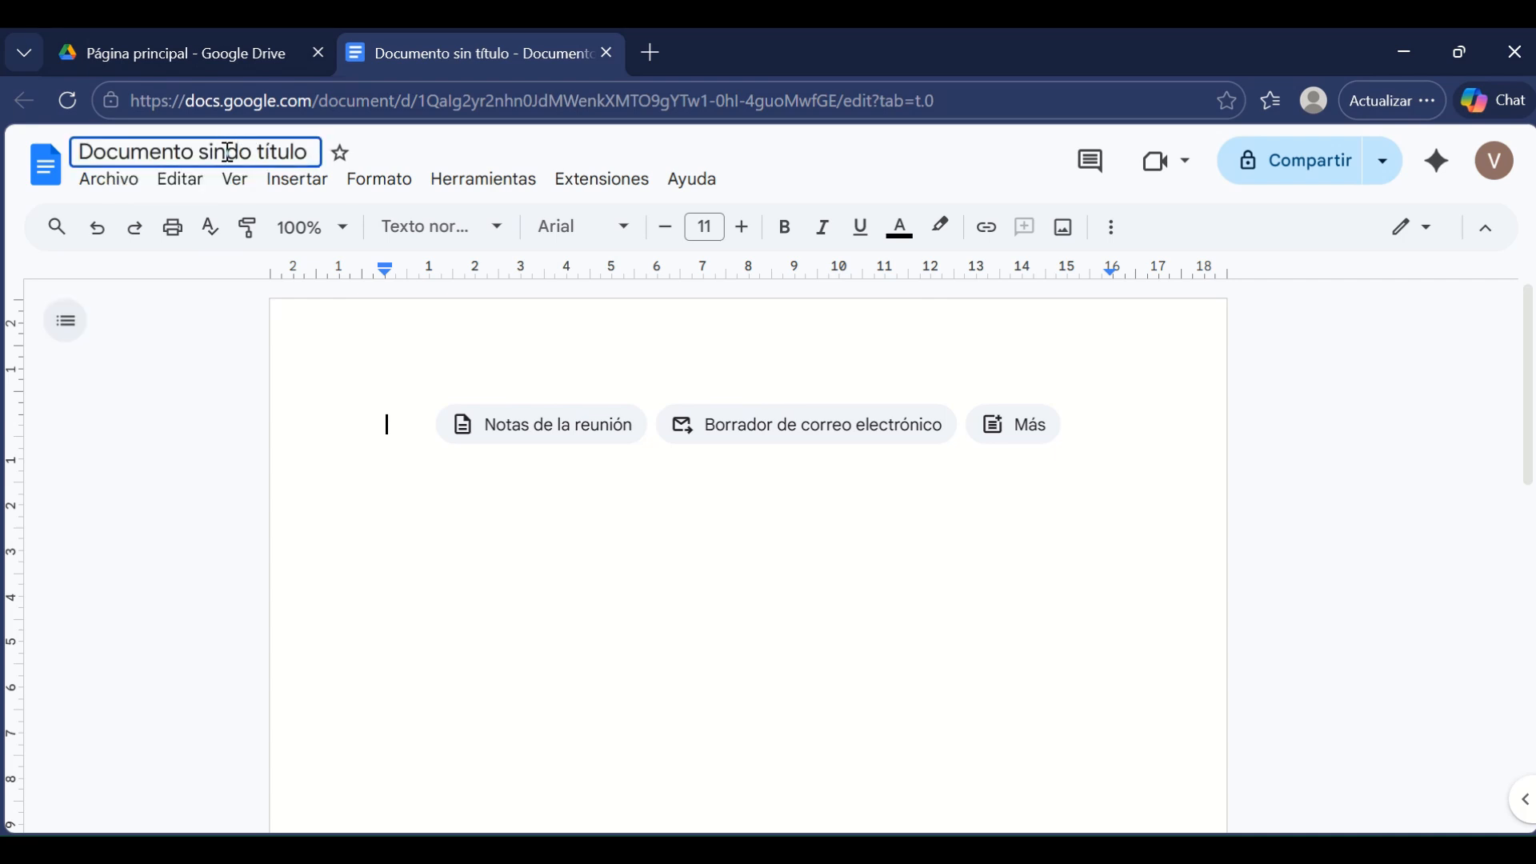
key(BackSpace)
key(BackSpace)
key(BackSpace)
key(BackSpace)
key(BackSpace)
key(BackSpace)
key(BackSpace)
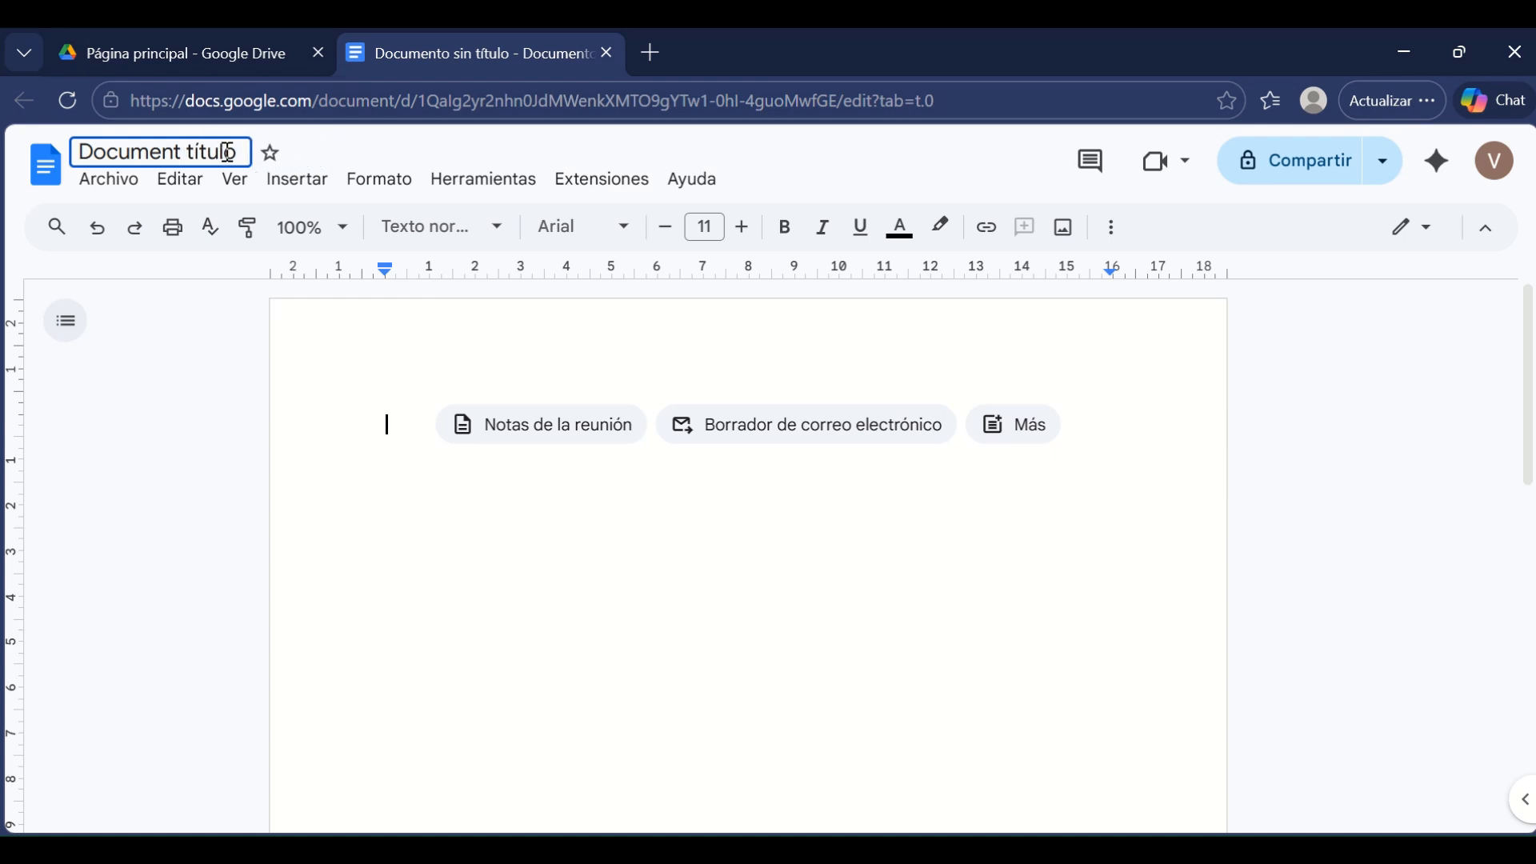
text(o )
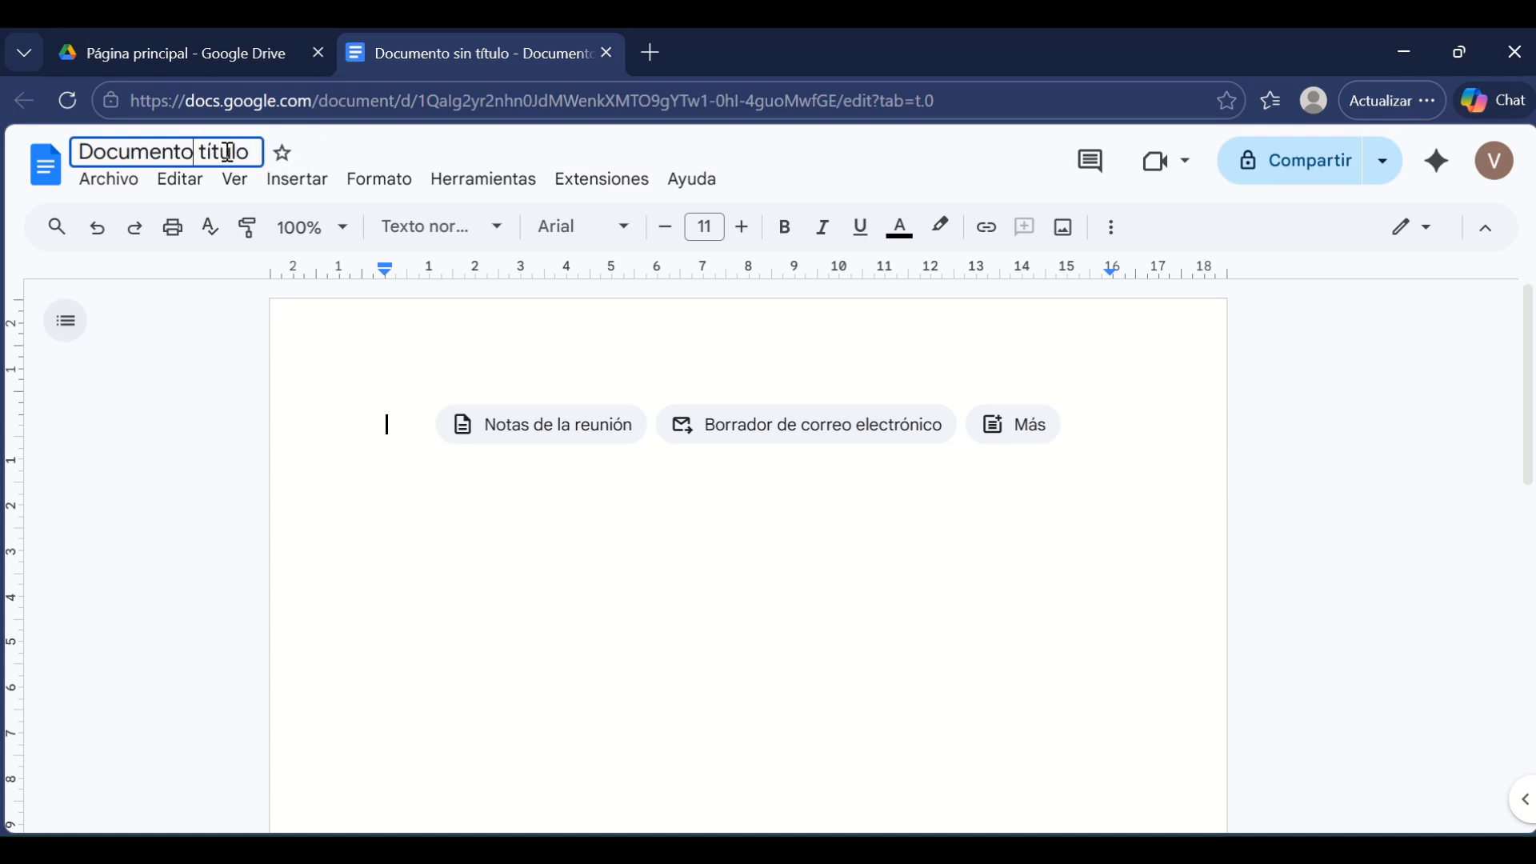
text(1)
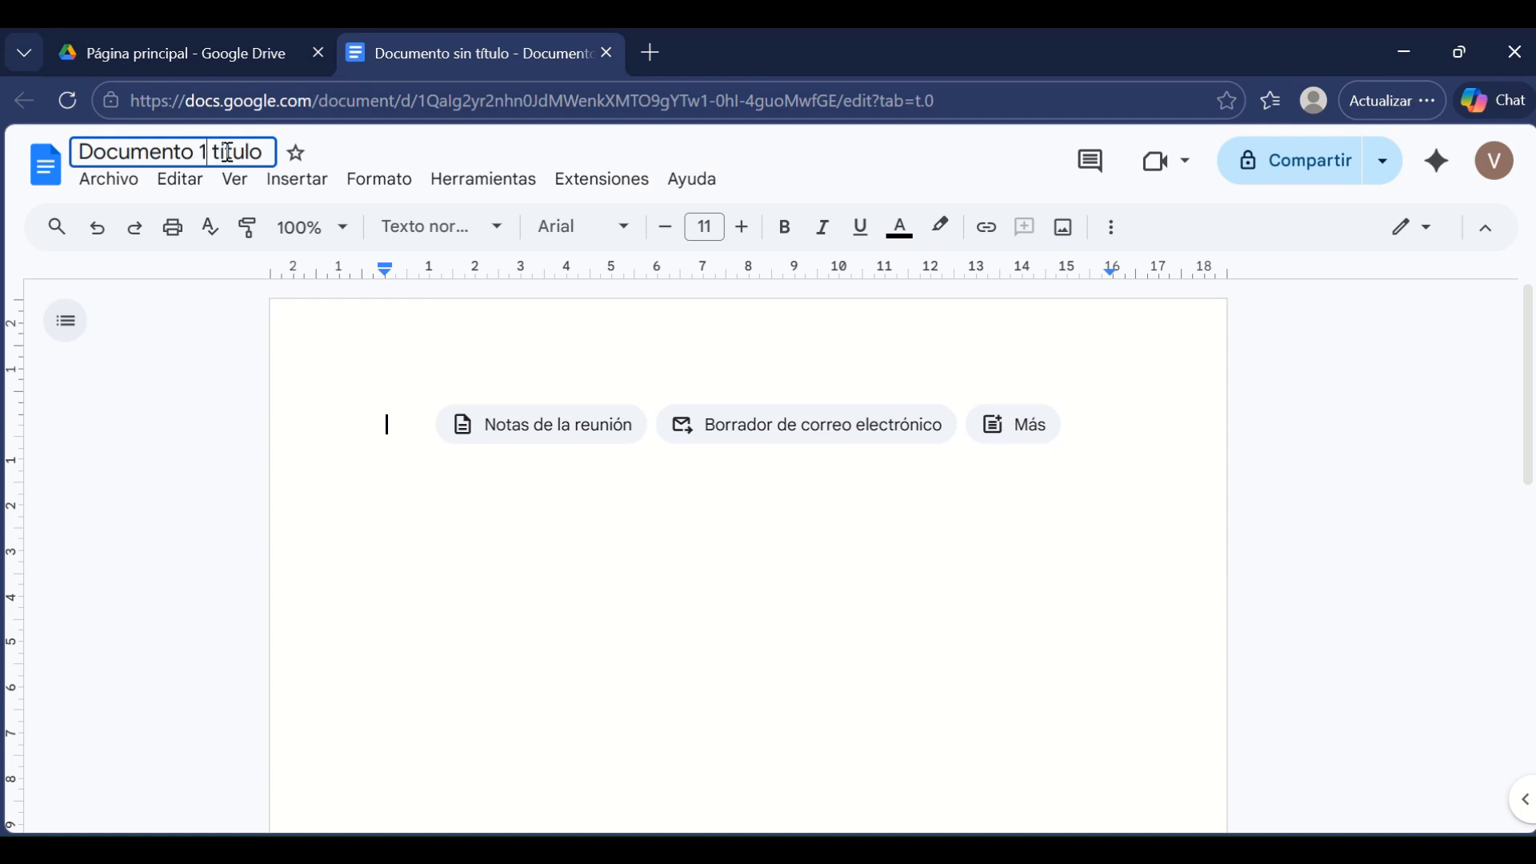
key(Delete)
key(Delete)
key(Delete)
key(Delete)
key(Delete)
key(Delete)
key(Delete)
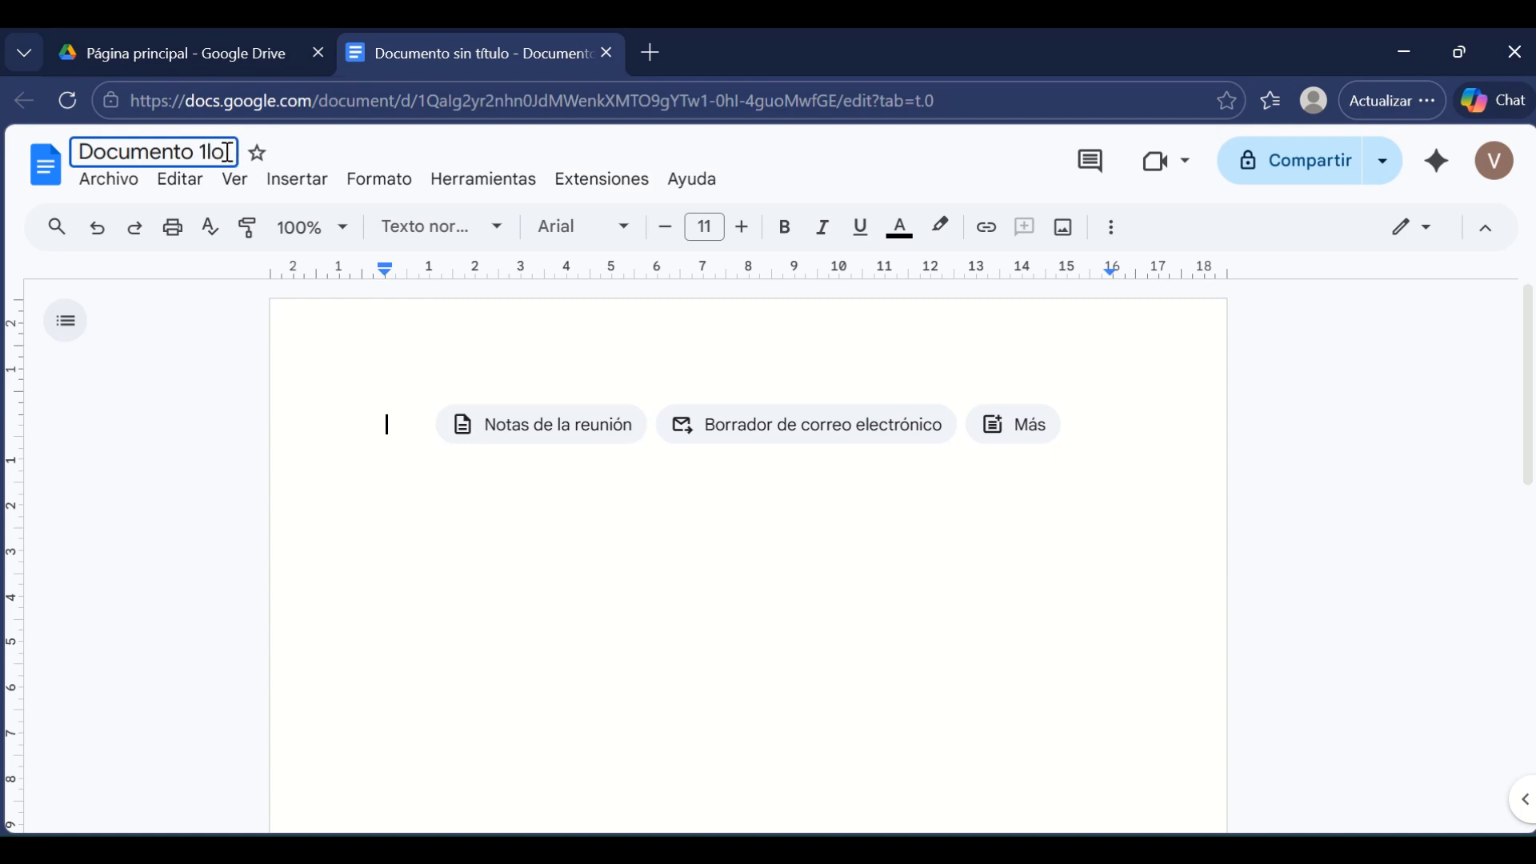
key(Return)
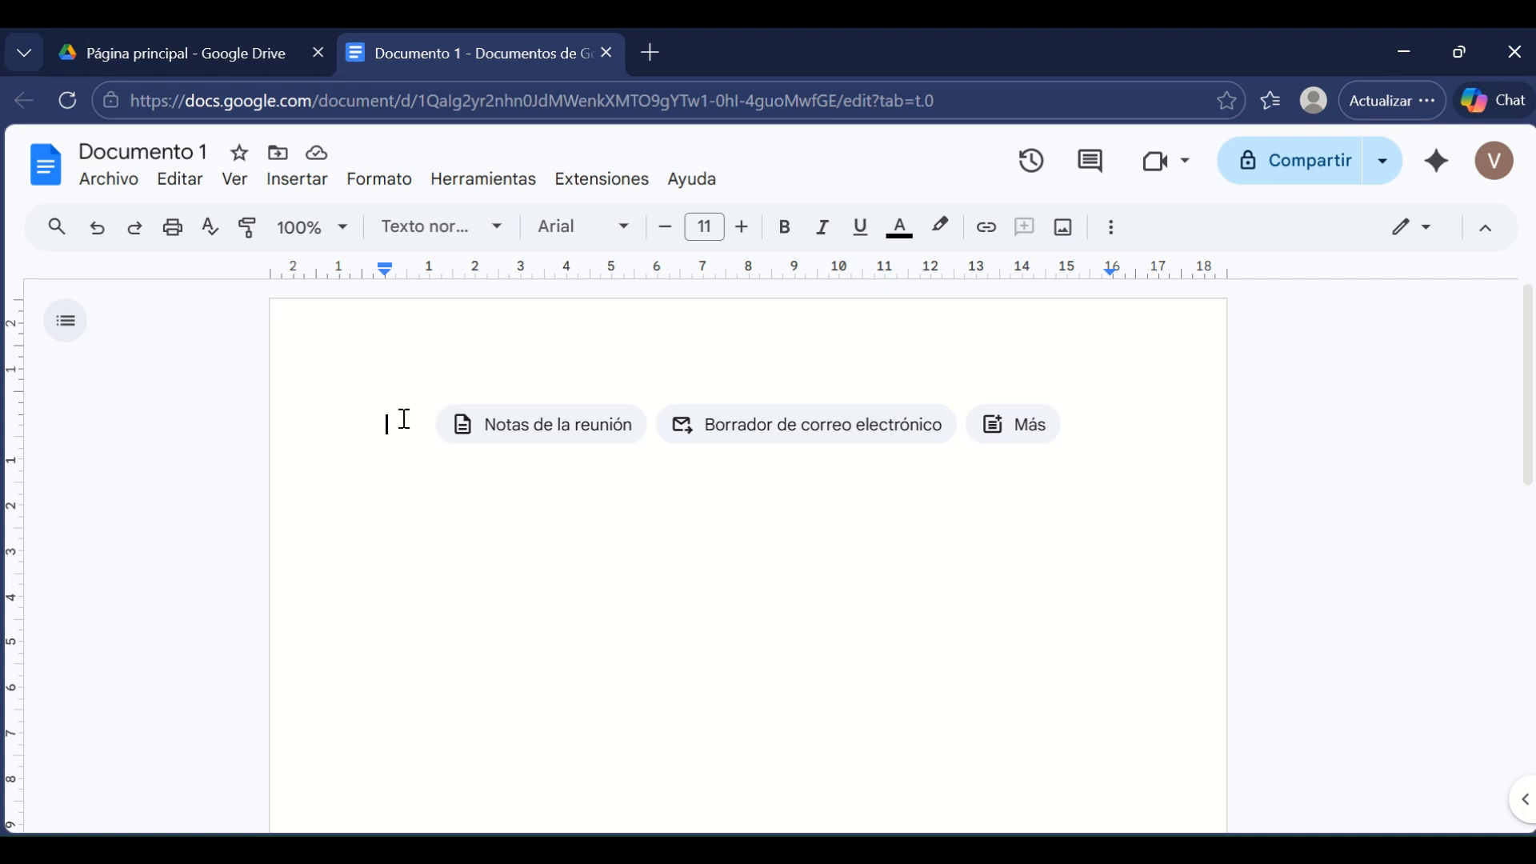
- Enter the heading "manejo de conflictos" and paste the copied text about managing emotions on the line below it
text(manejo de co)
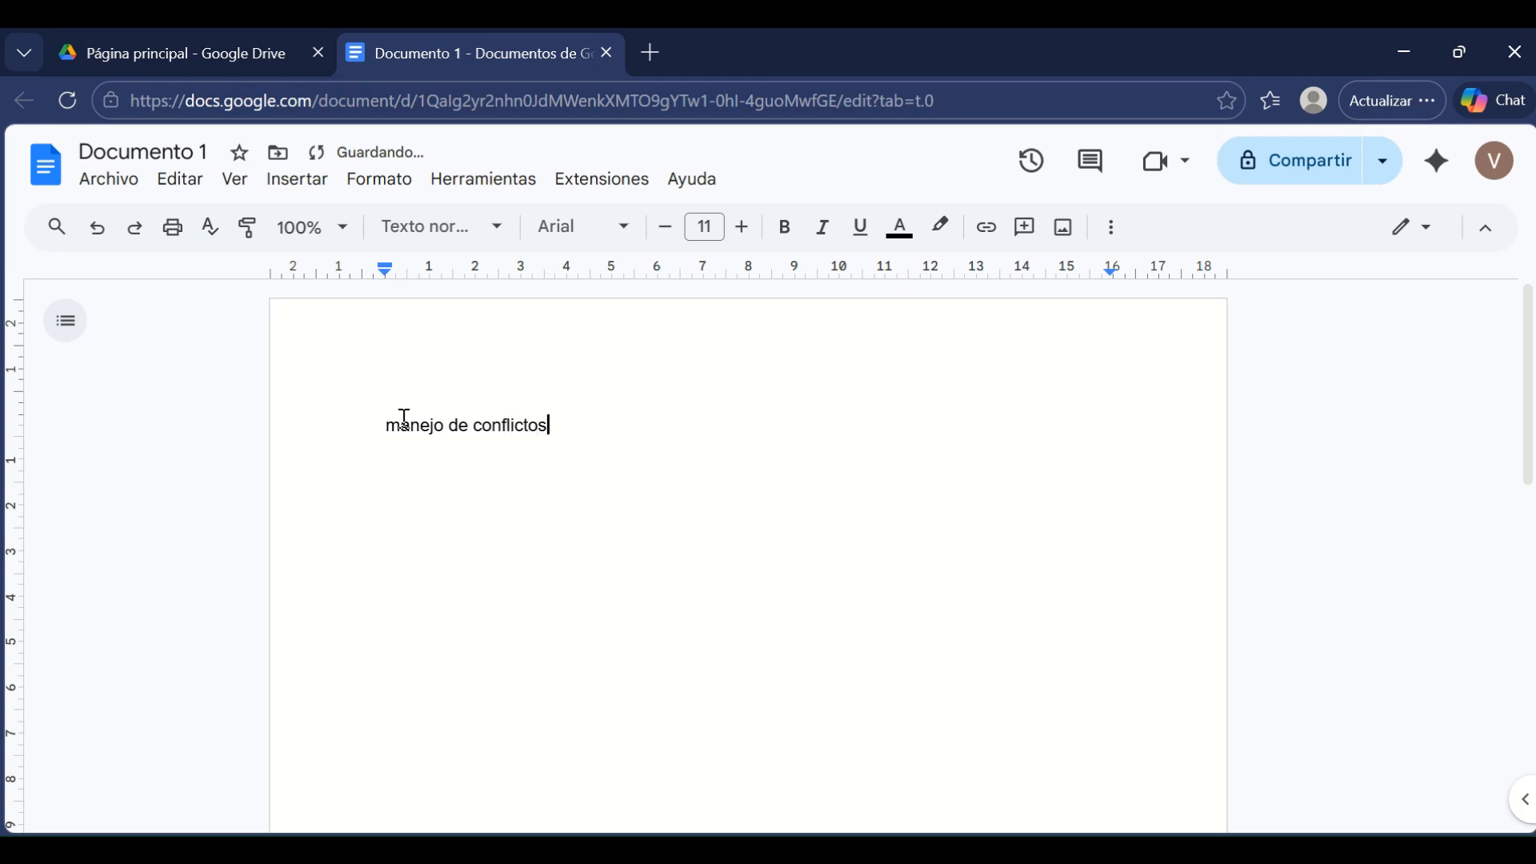
text(nflictos)
key(Return)
key(ctrl+v)
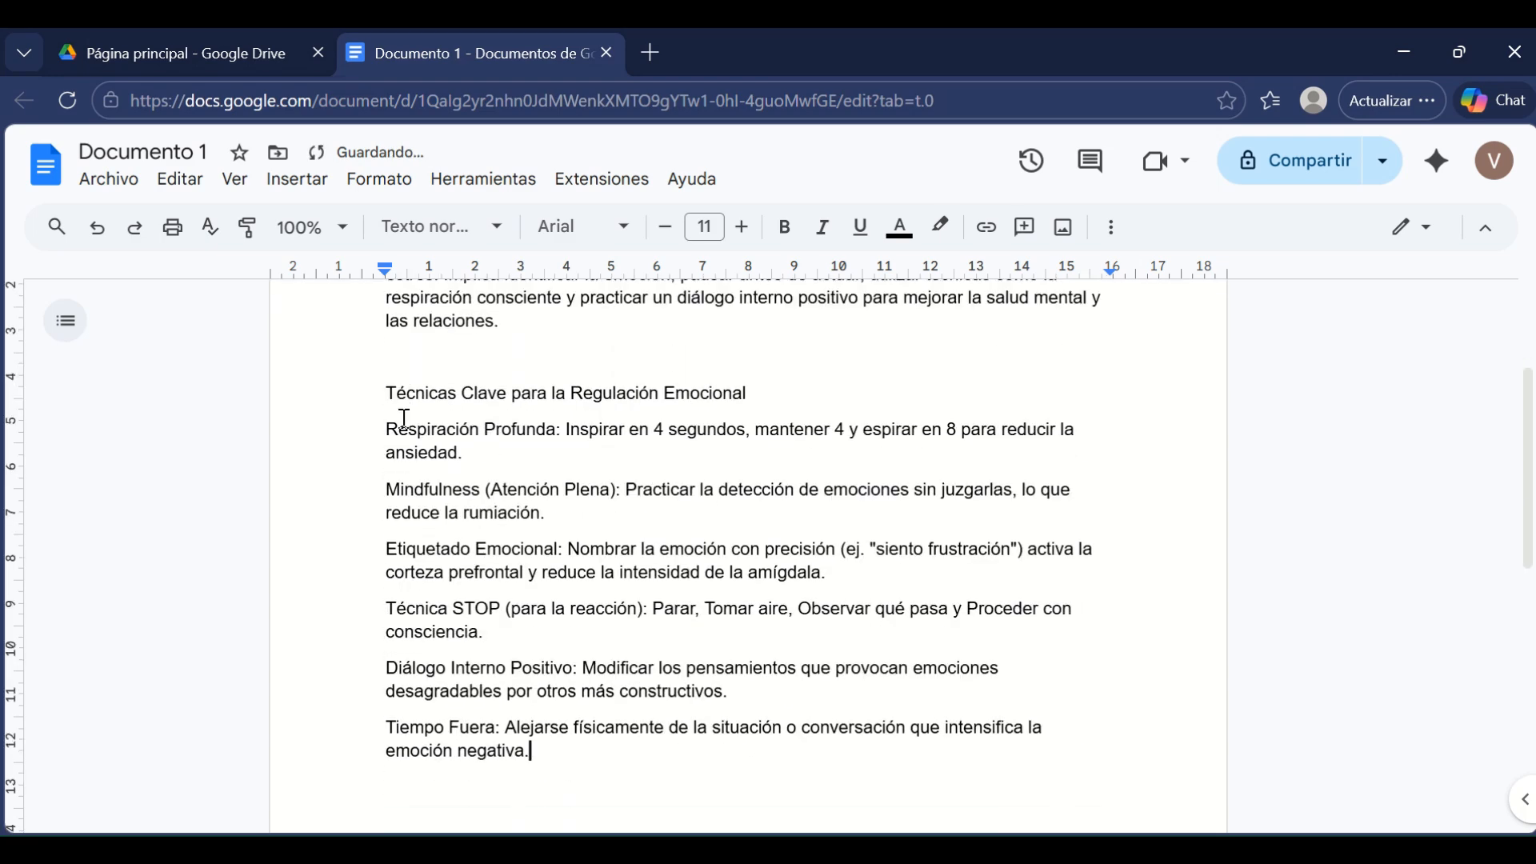
- Add an empty line below the heading and capitalise its first letter so it reads "Manejo de conflictos"
key(ctrl+Home)
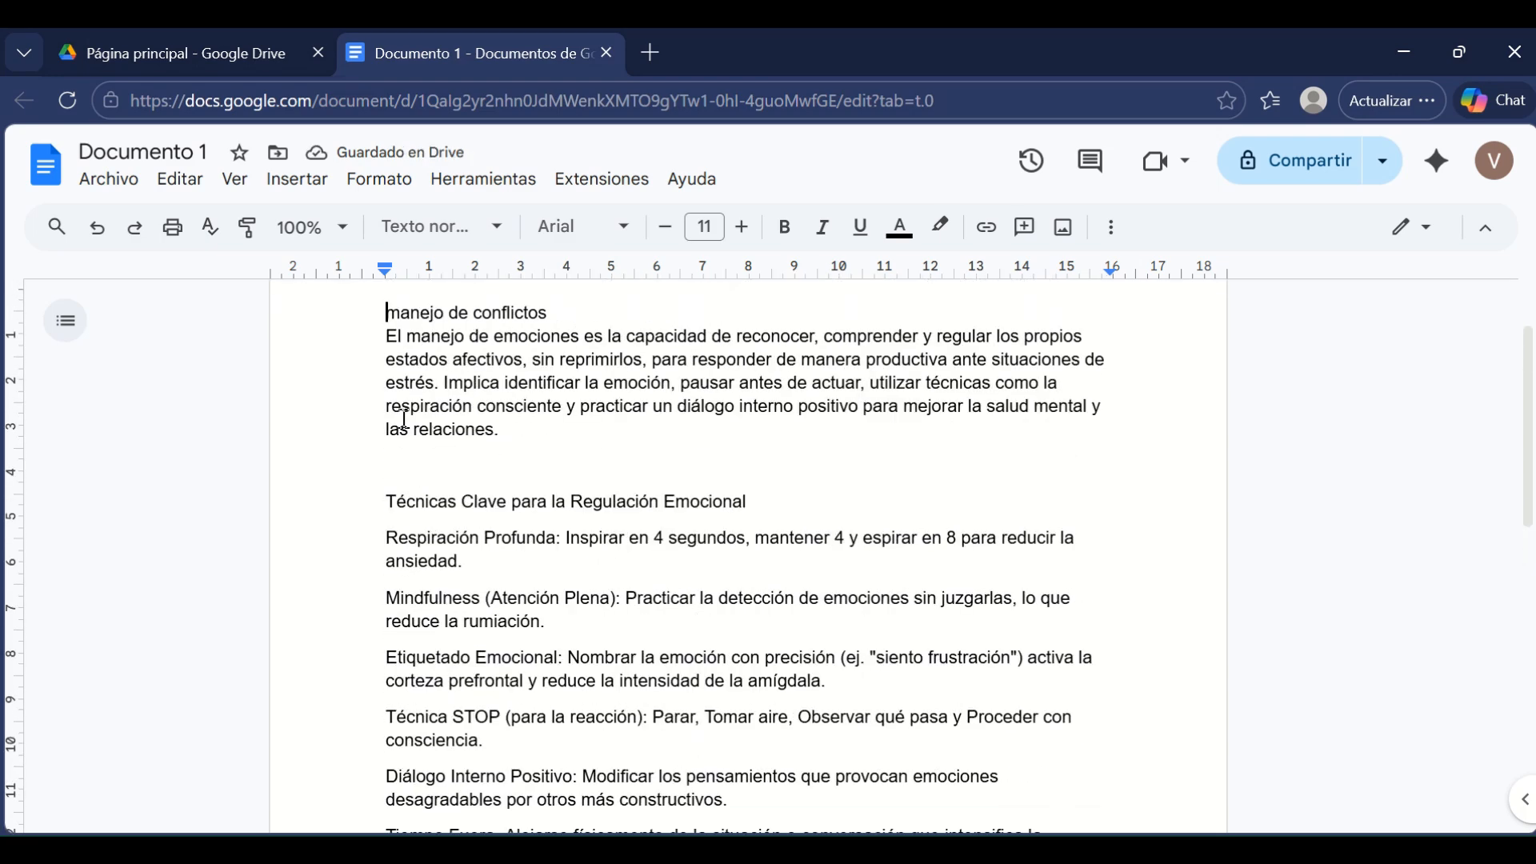
click(553, 368)
key(Return)
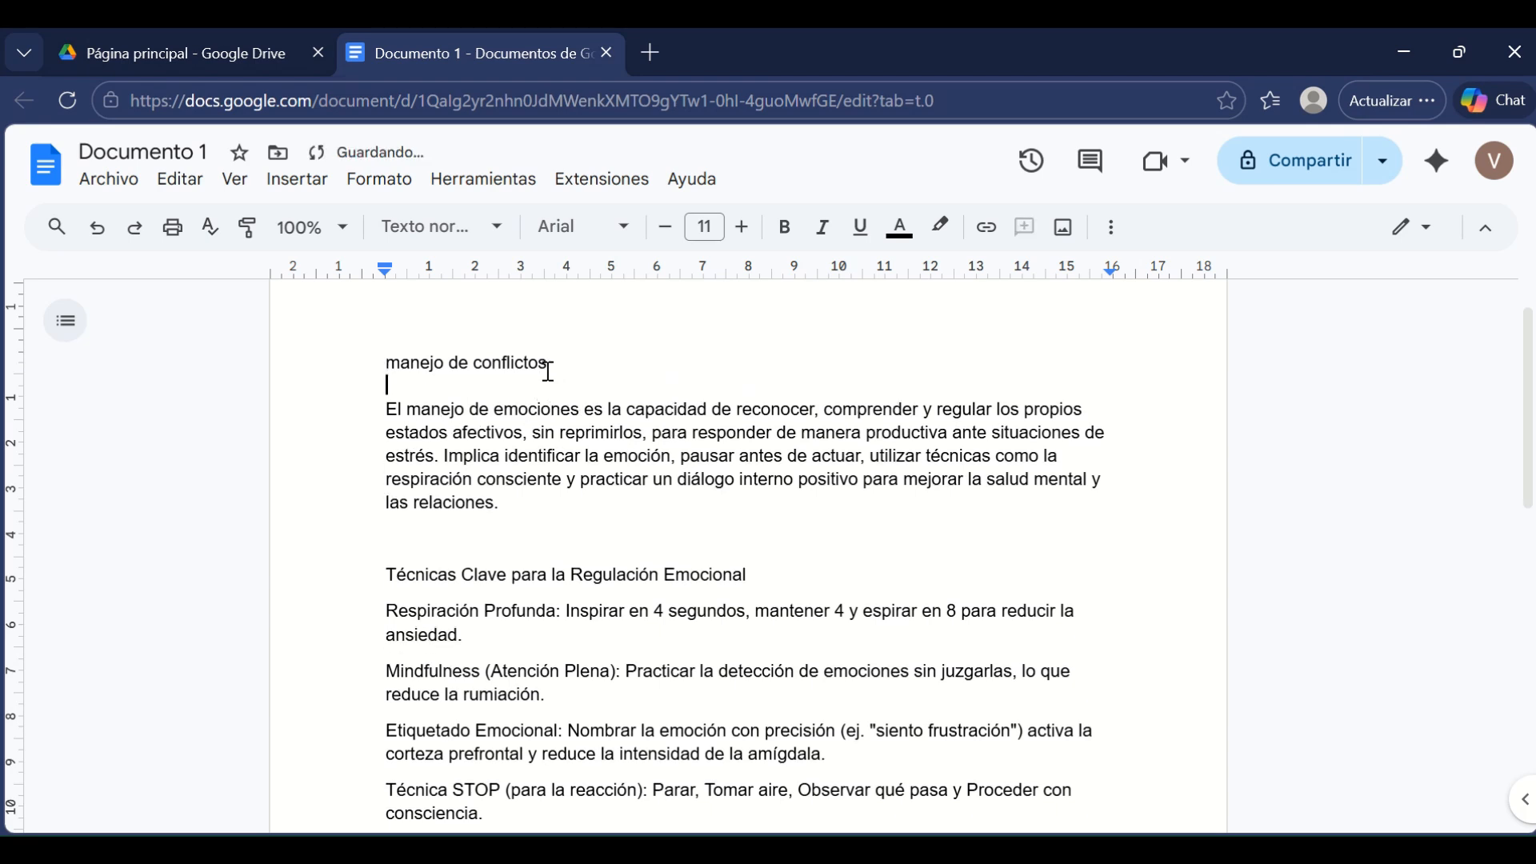
click(402, 364)
key(BackSpace)
text(M)
click(575, 358)
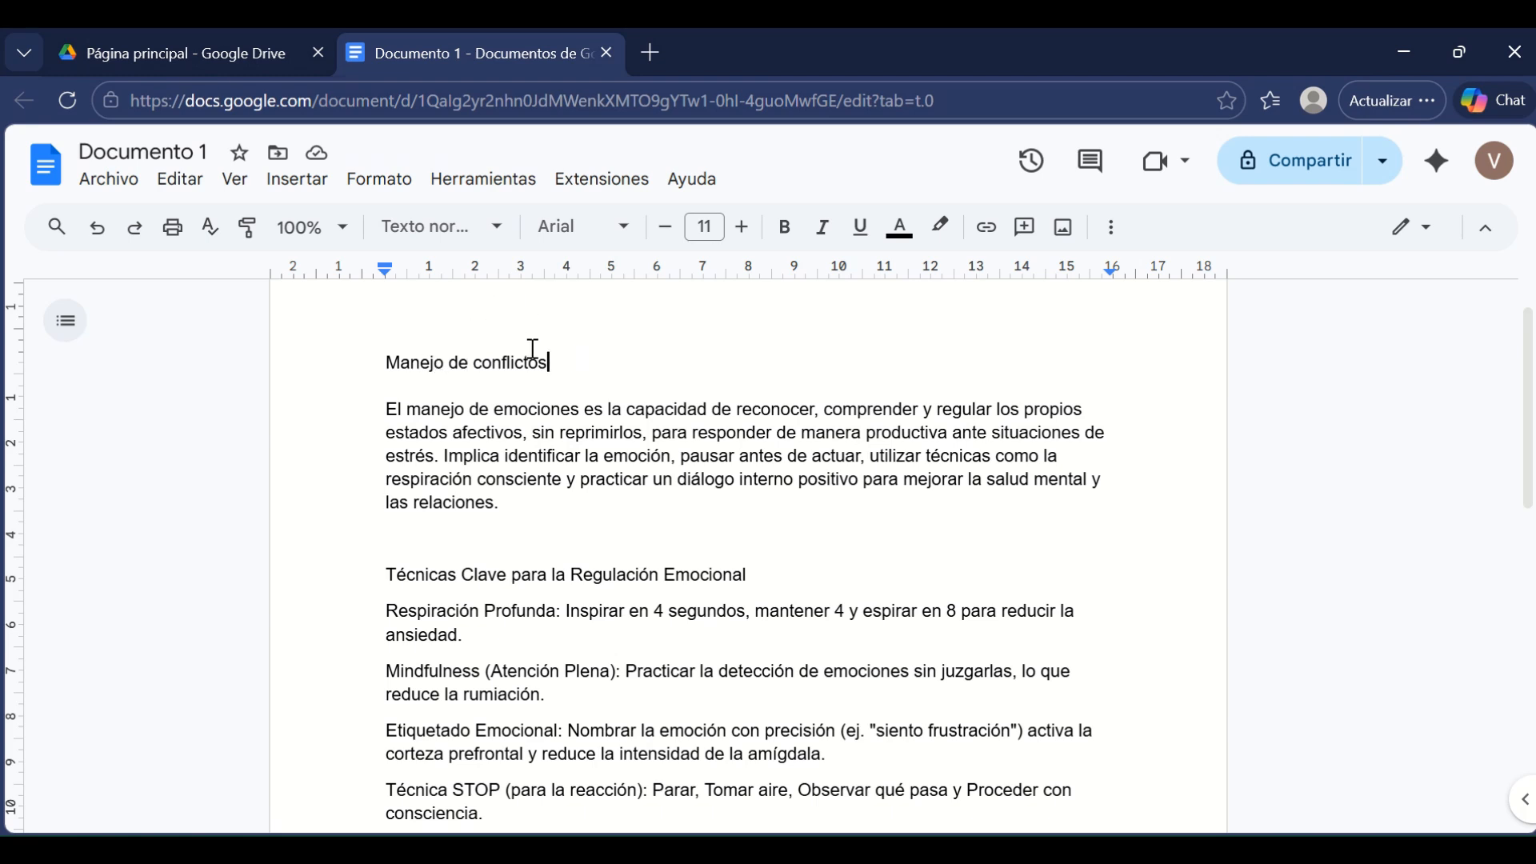
- Format the heading "Manejo de conflictos" in Impact, size 15, italic
drag(383, 362, 552, 359)
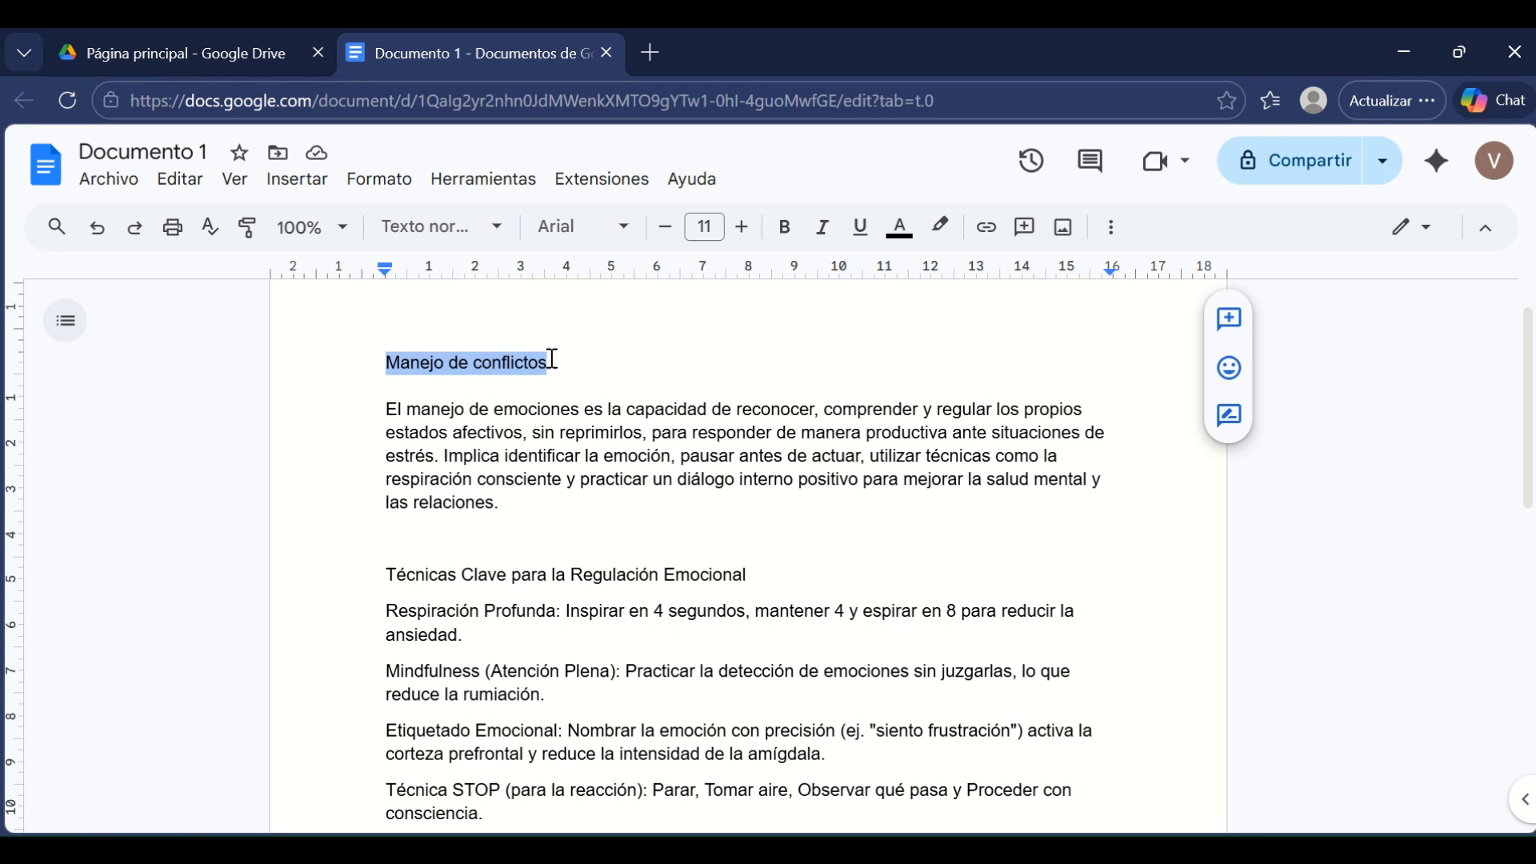
click(621, 232)
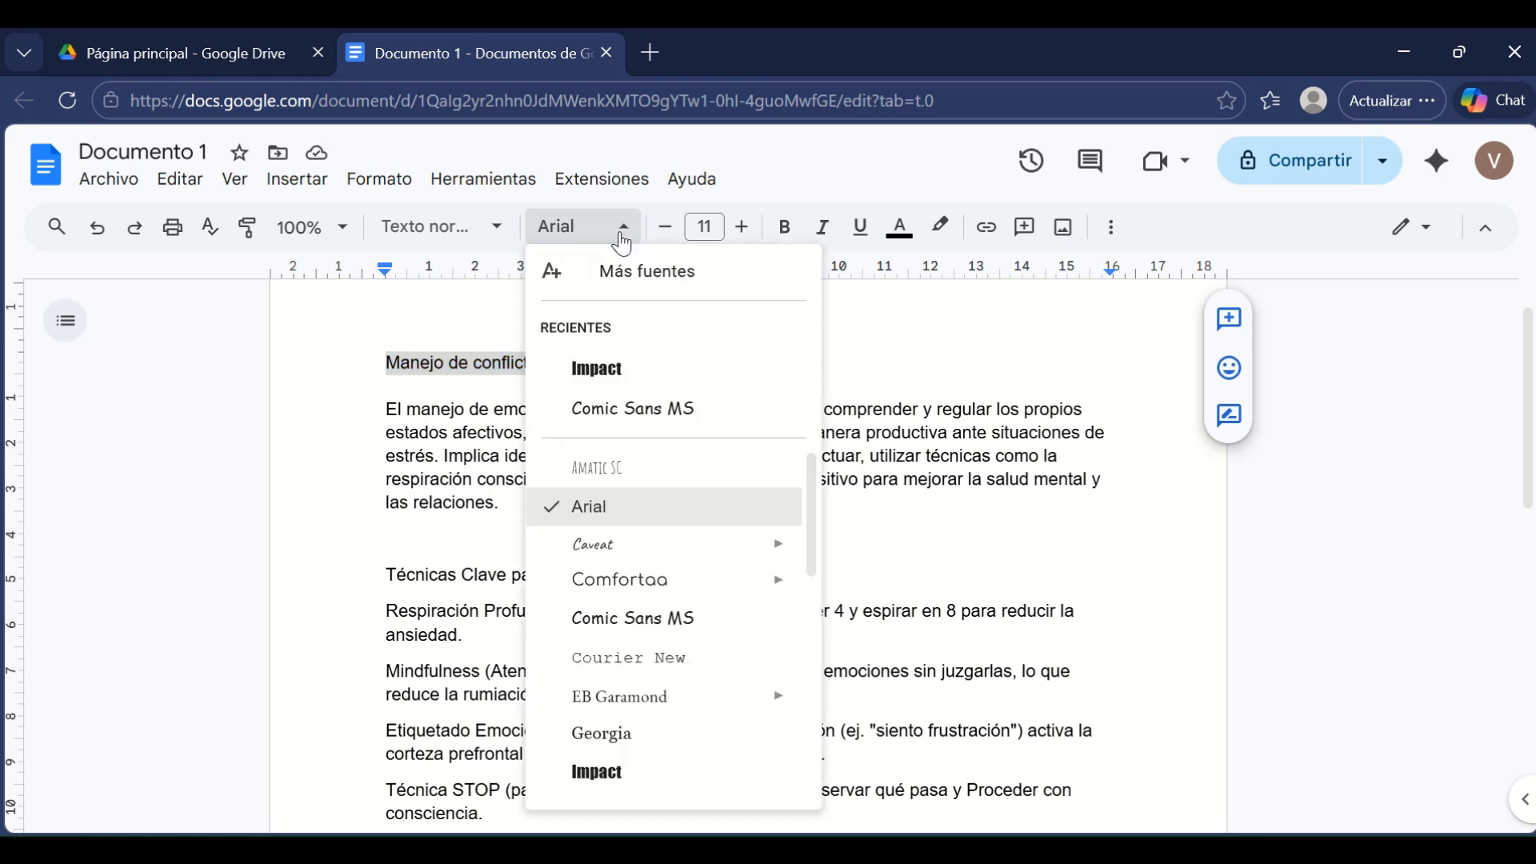
click(617, 367)
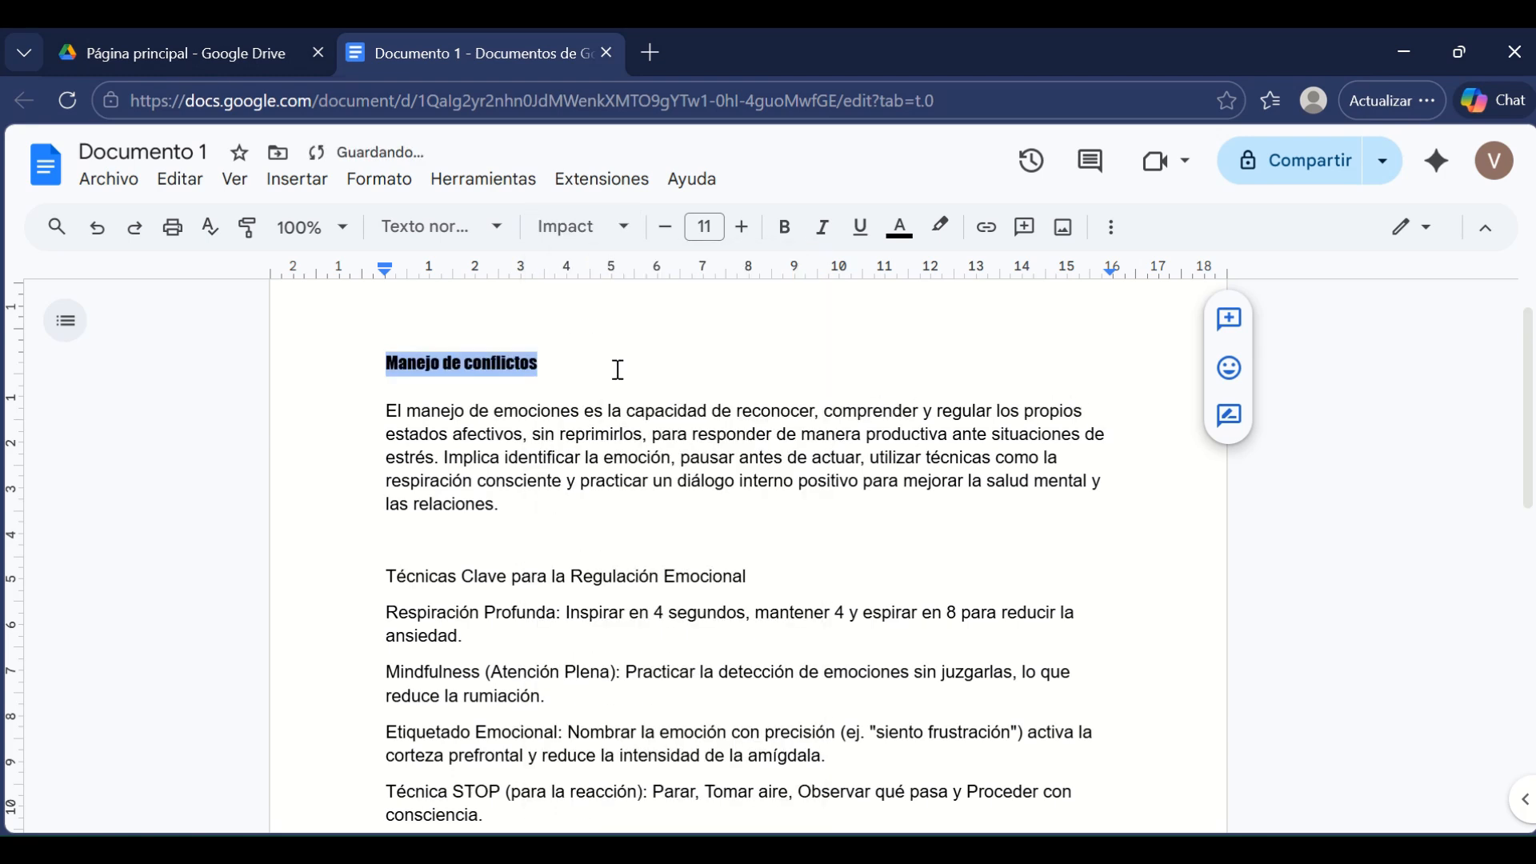
click(742, 226)
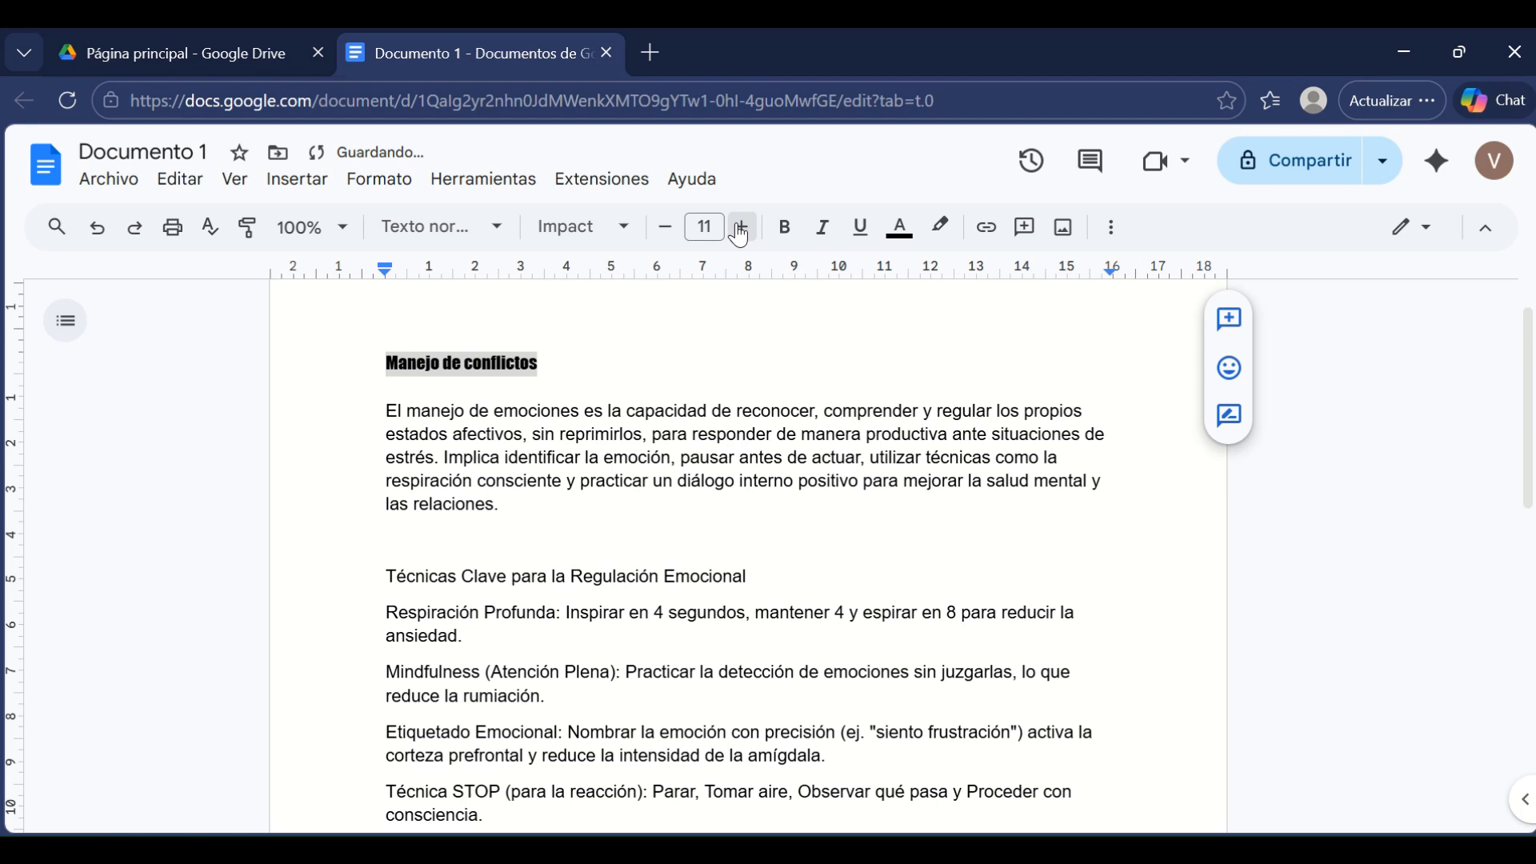
click(741, 227)
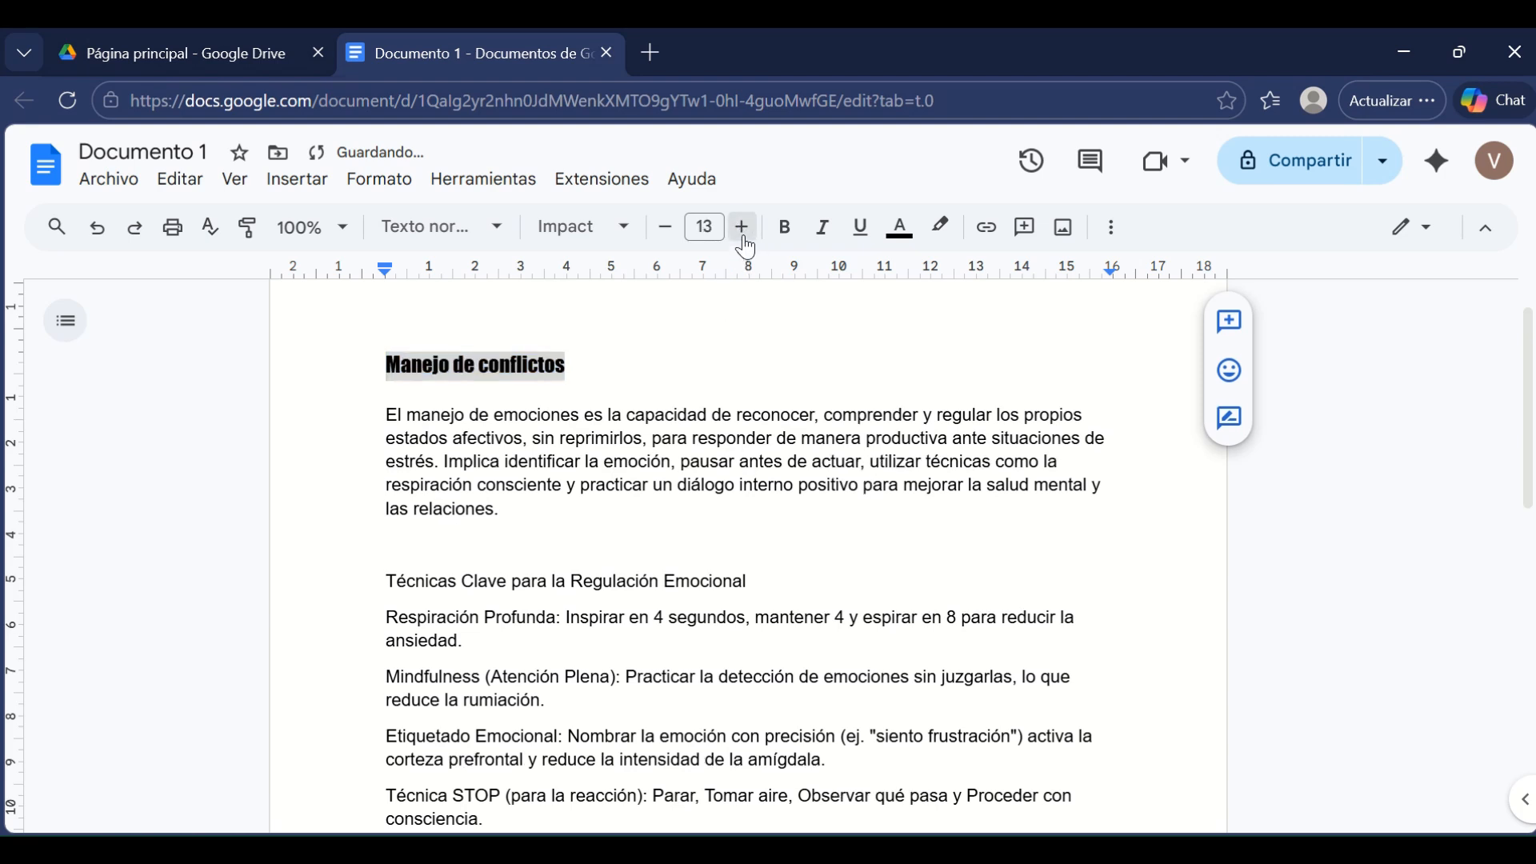
click(741, 226)
click(742, 227)
click(828, 246)
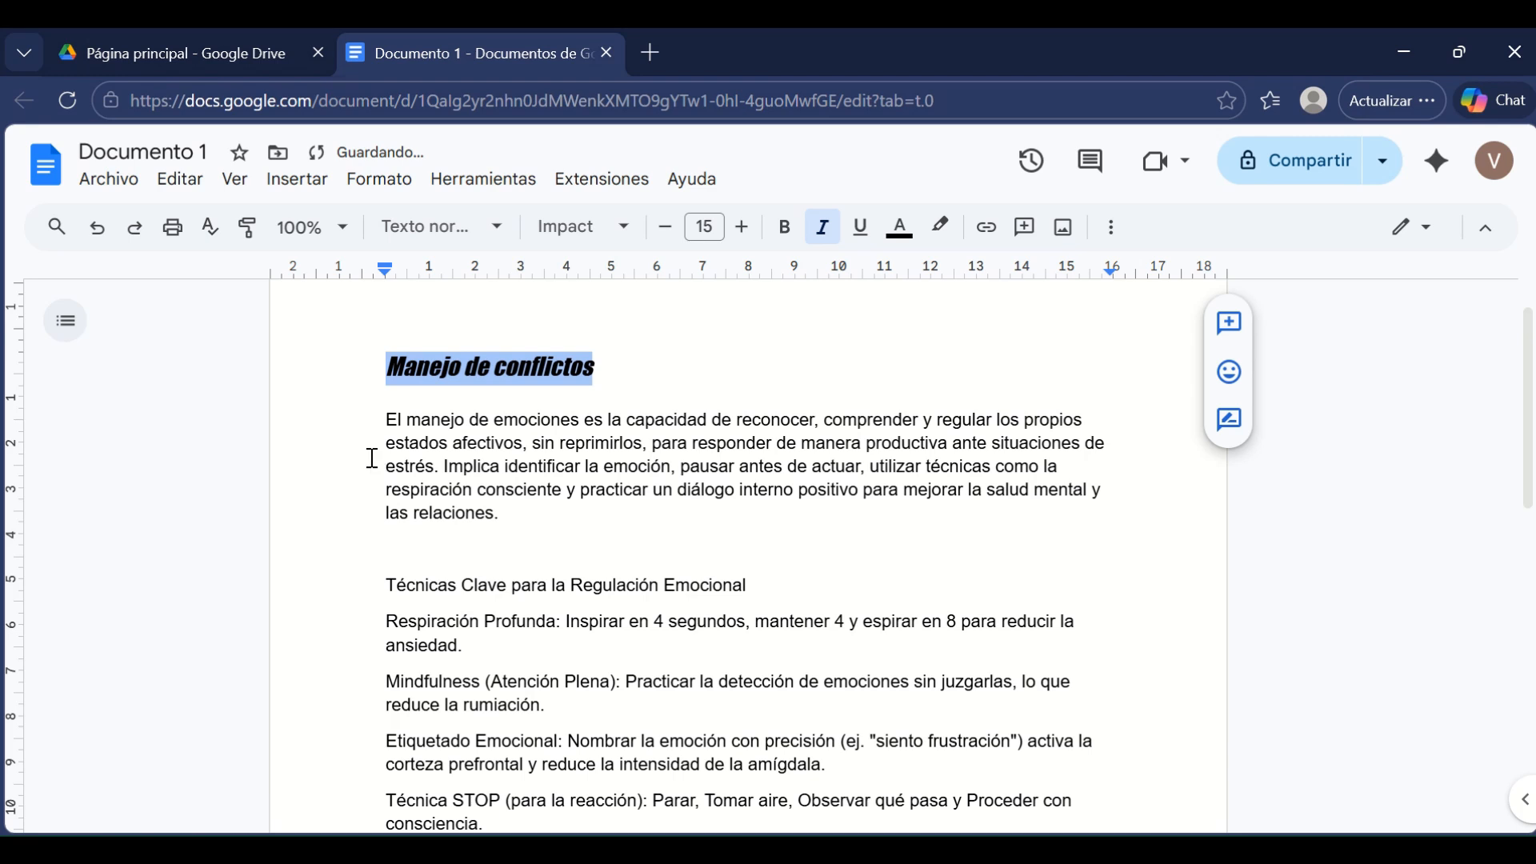
- Set the introductory paragraph below the heading to size 12 italic
click(382, 420)
drag(382, 419, 552, 533)
click(741, 226)
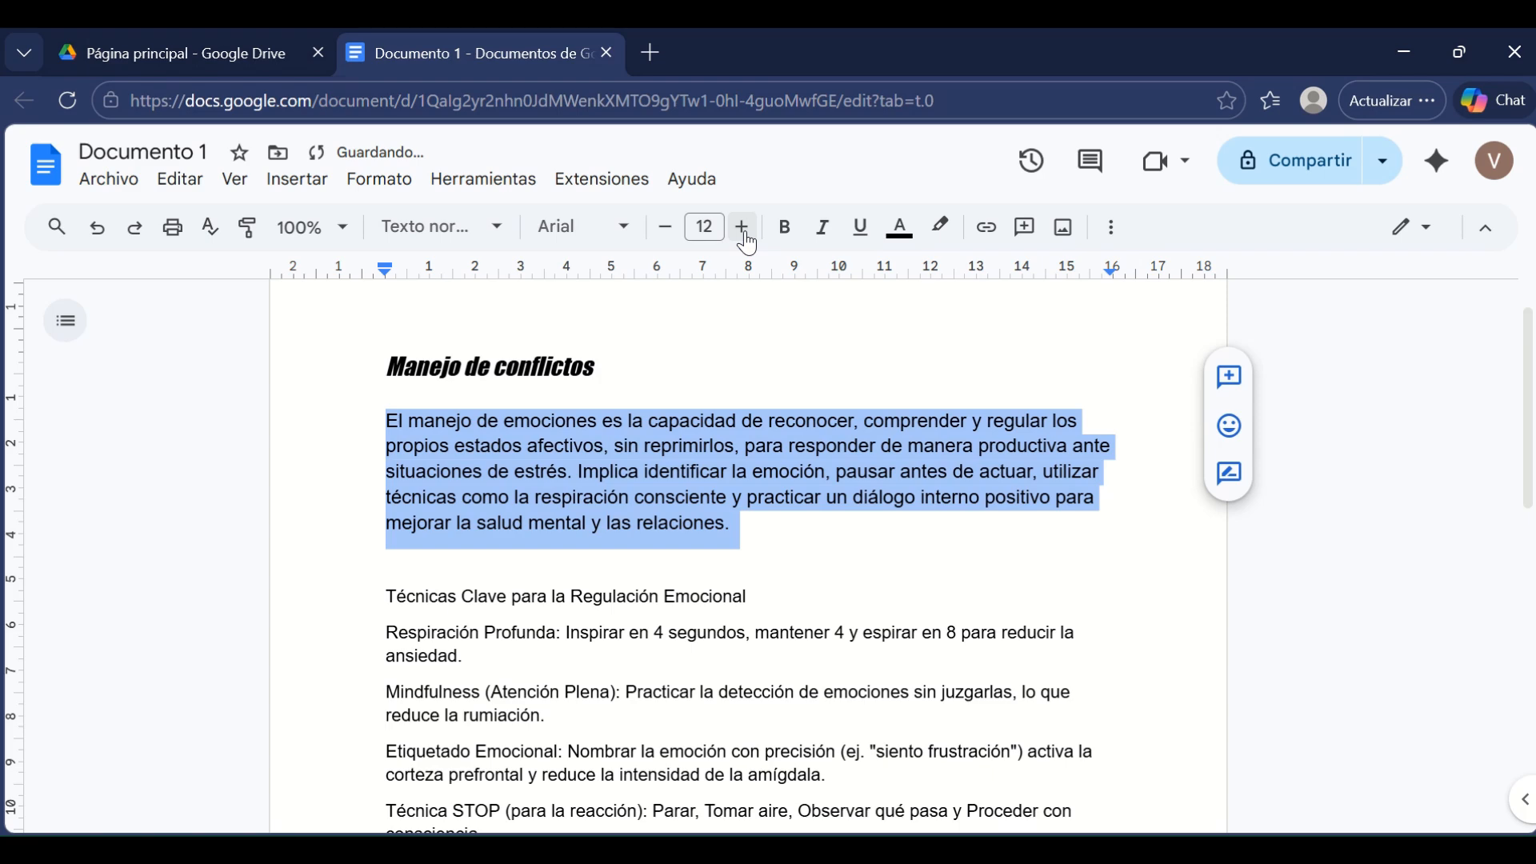
click(820, 230)
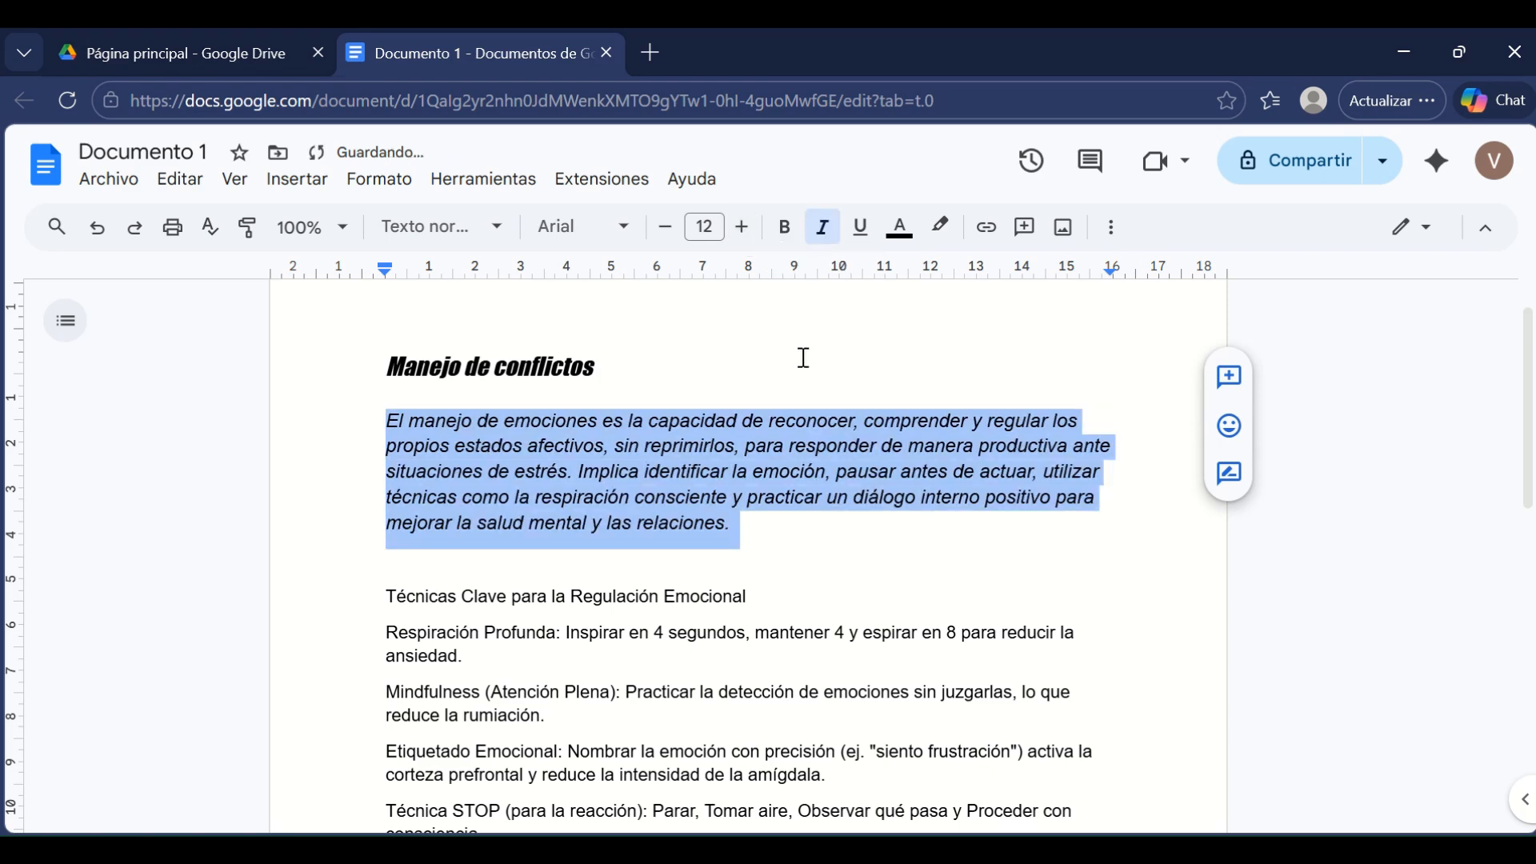
- Turn the text from "Técnicas Clave para la Regulación Emocional" to the end into a bulleted list with solid round bullets
drag(379, 596, 904, 822)
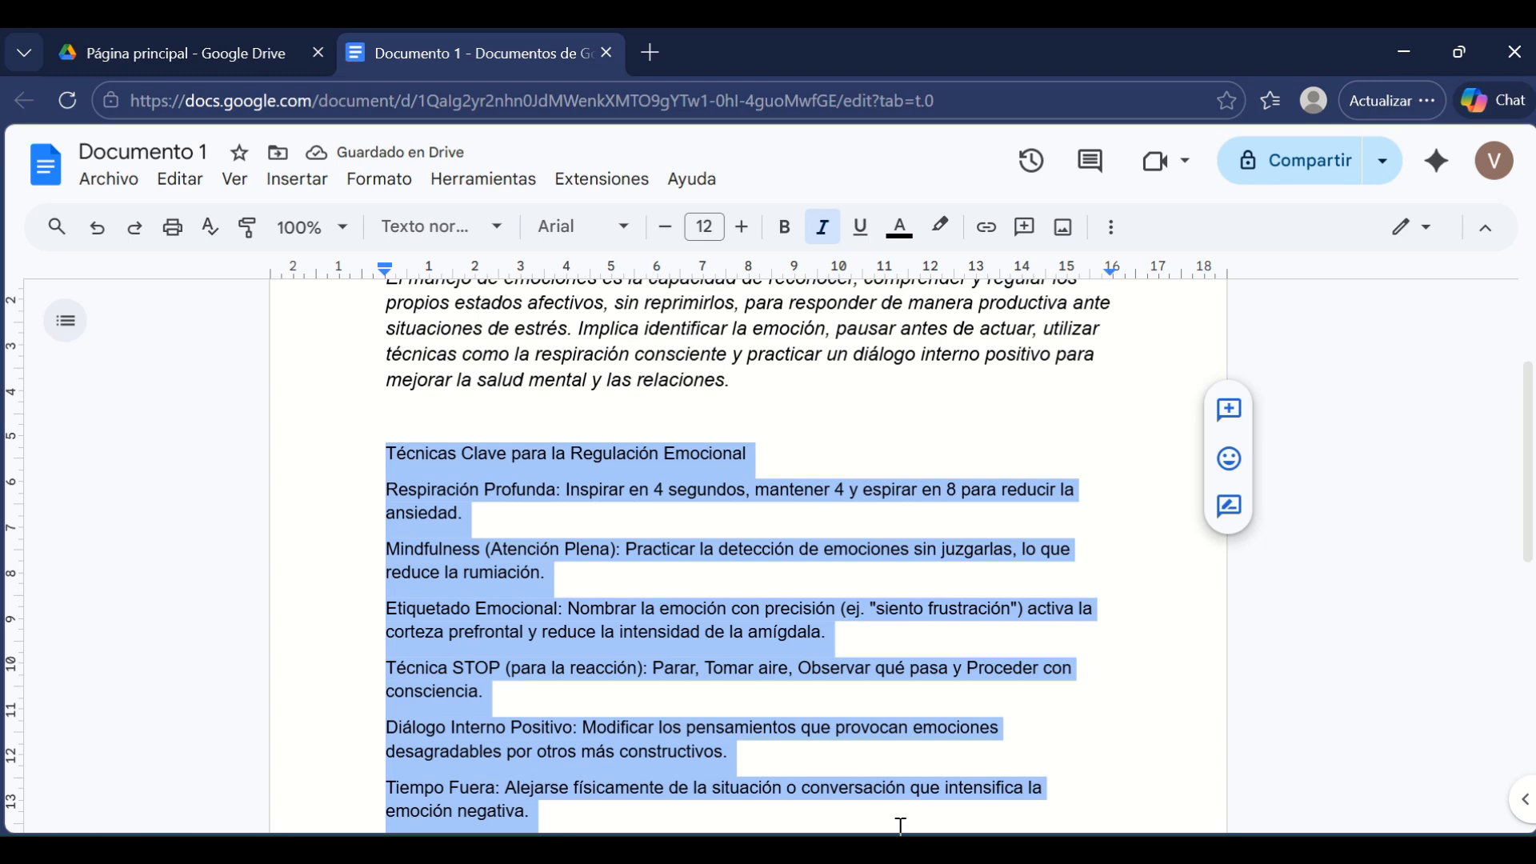
click(1109, 231)
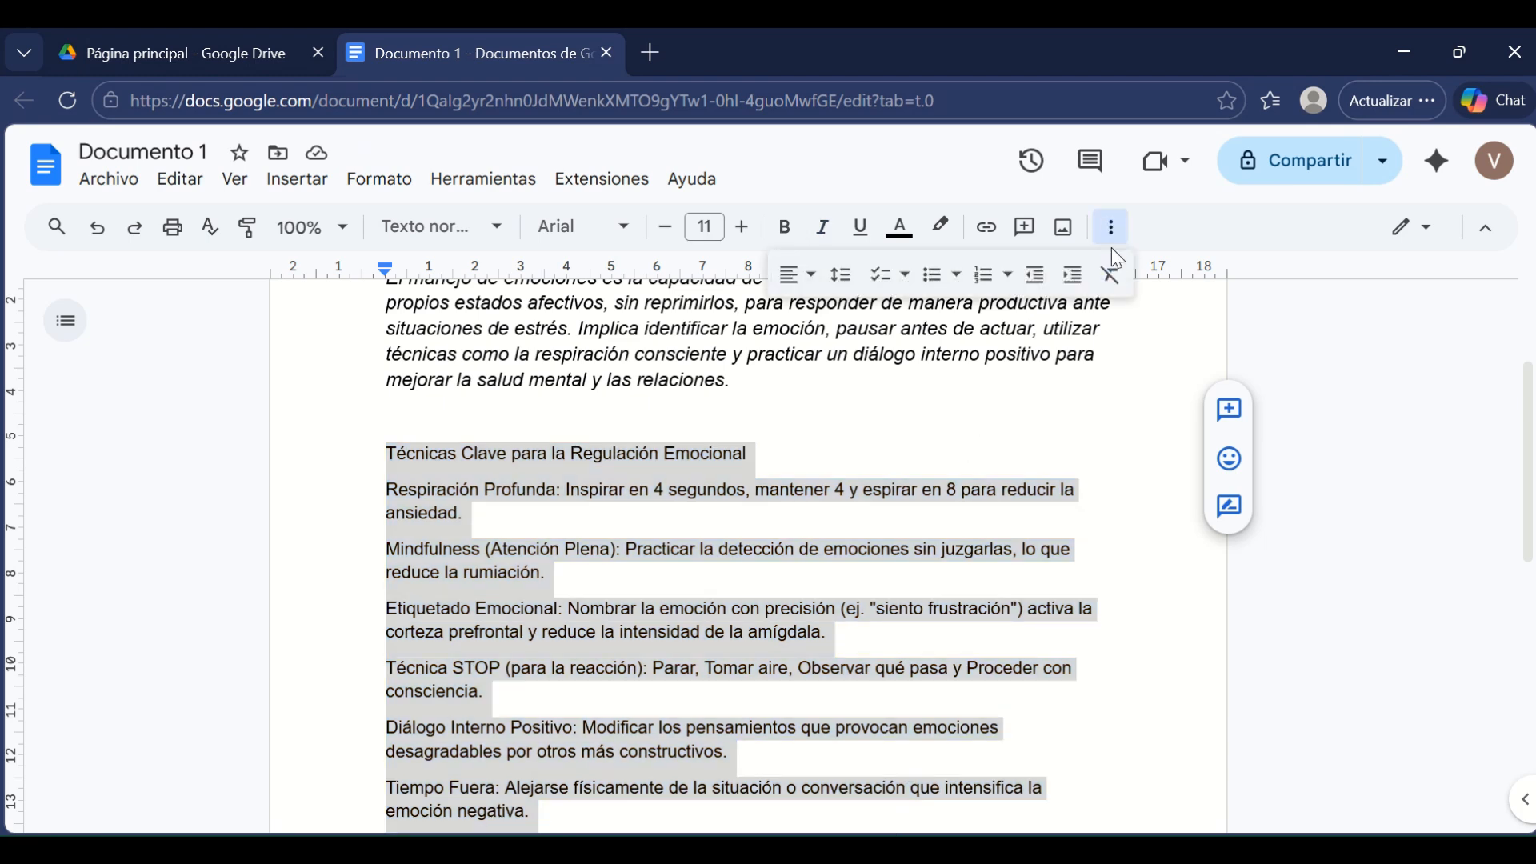
click(957, 276)
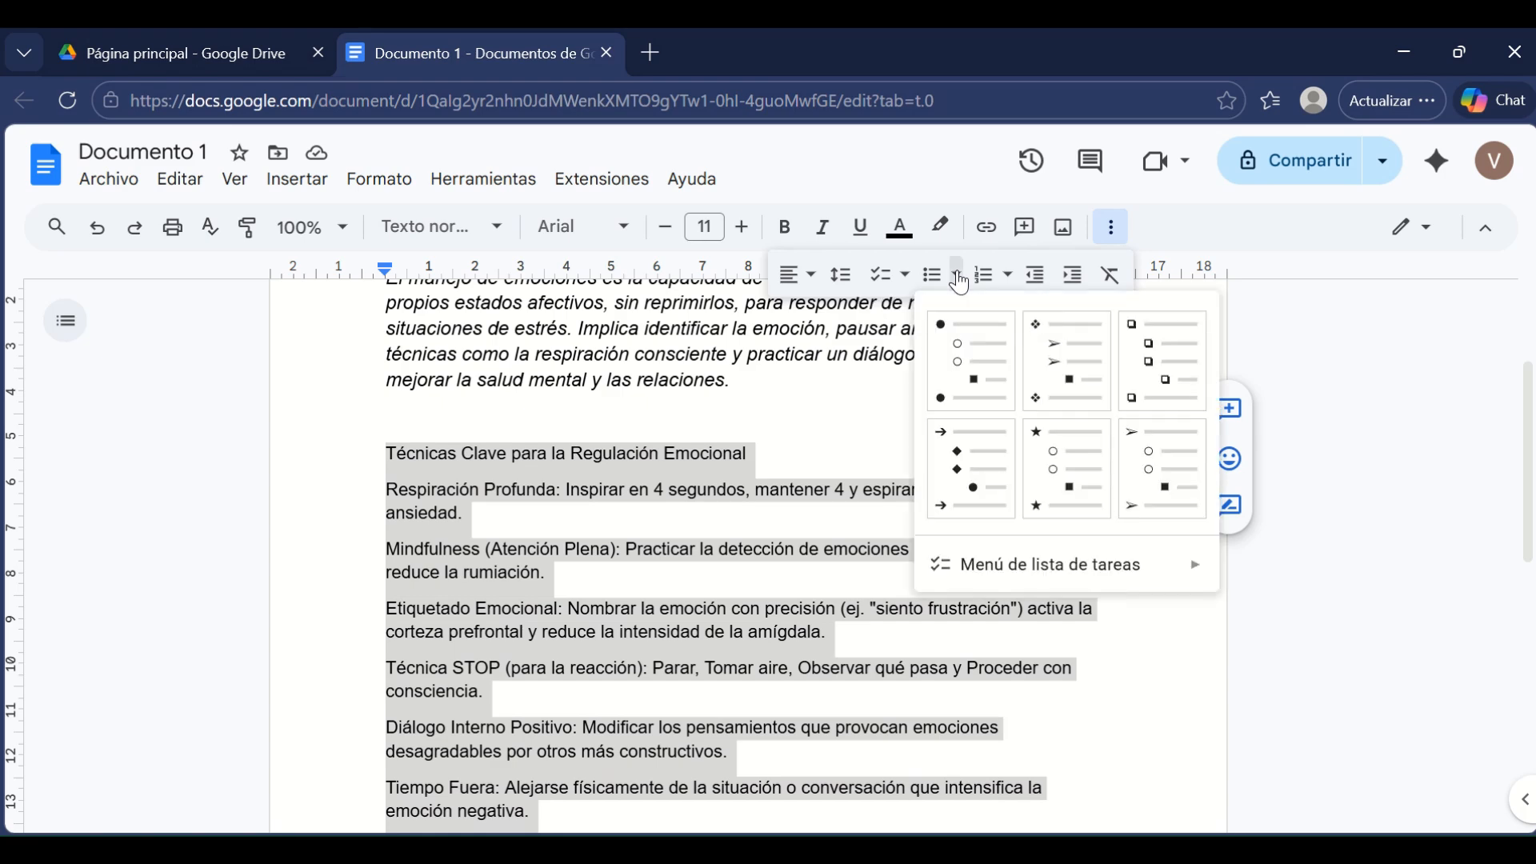
click(984, 352)
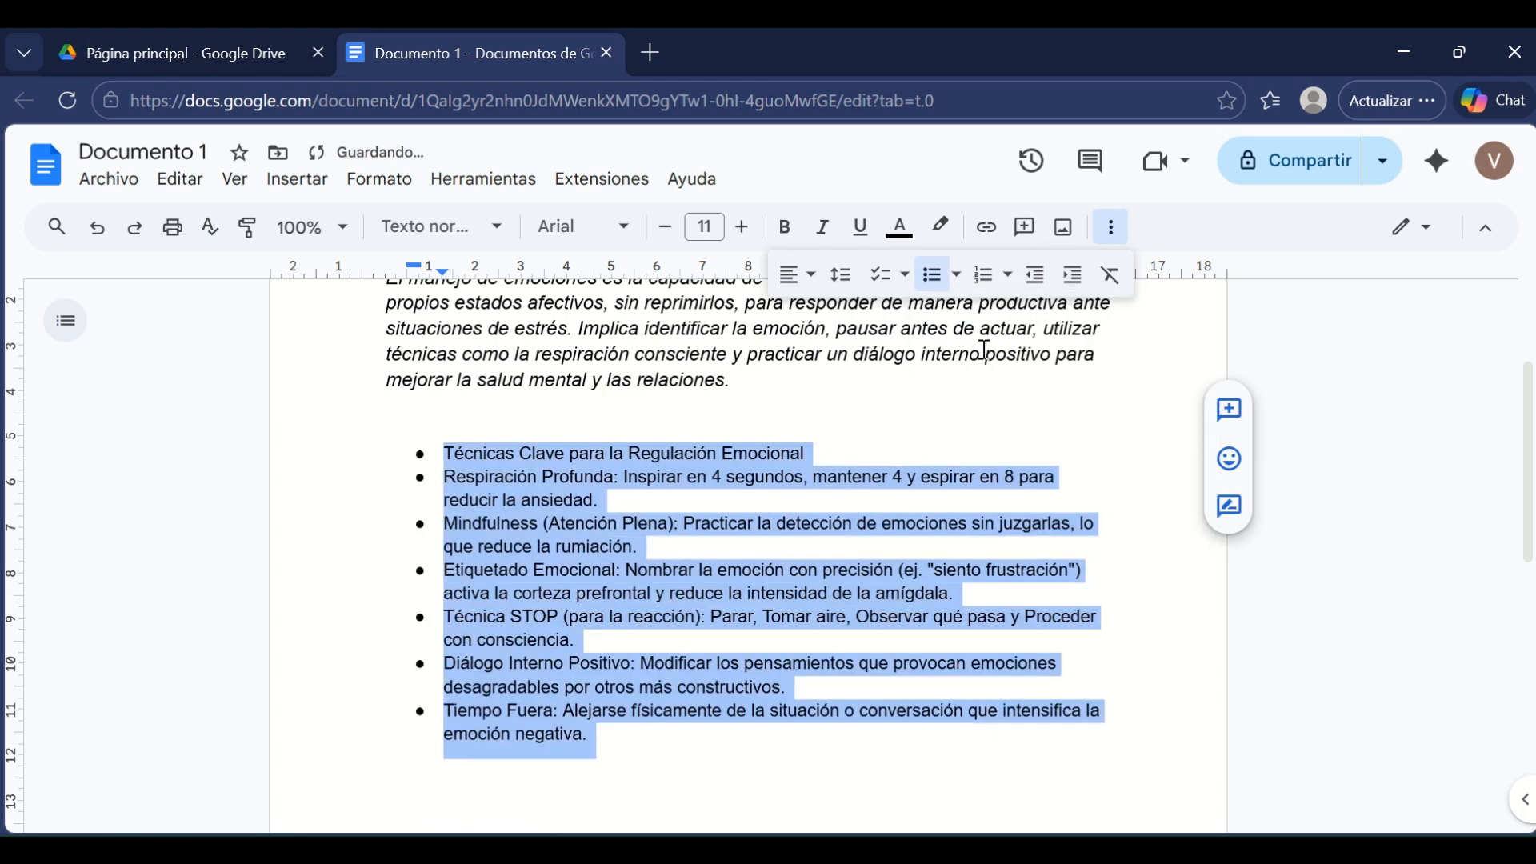
click(736, 424)
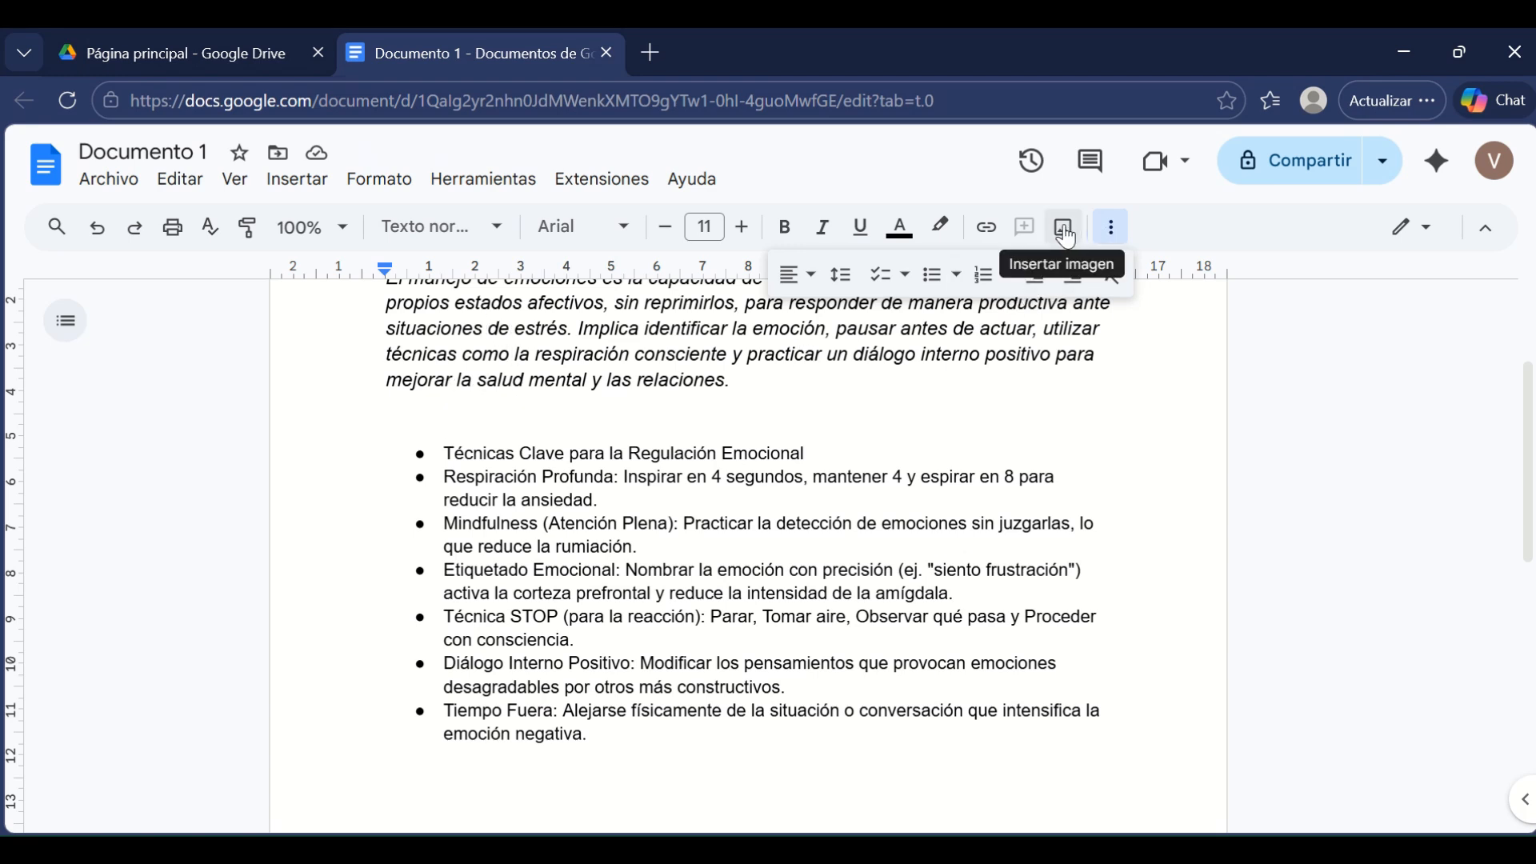
click(1114, 230)
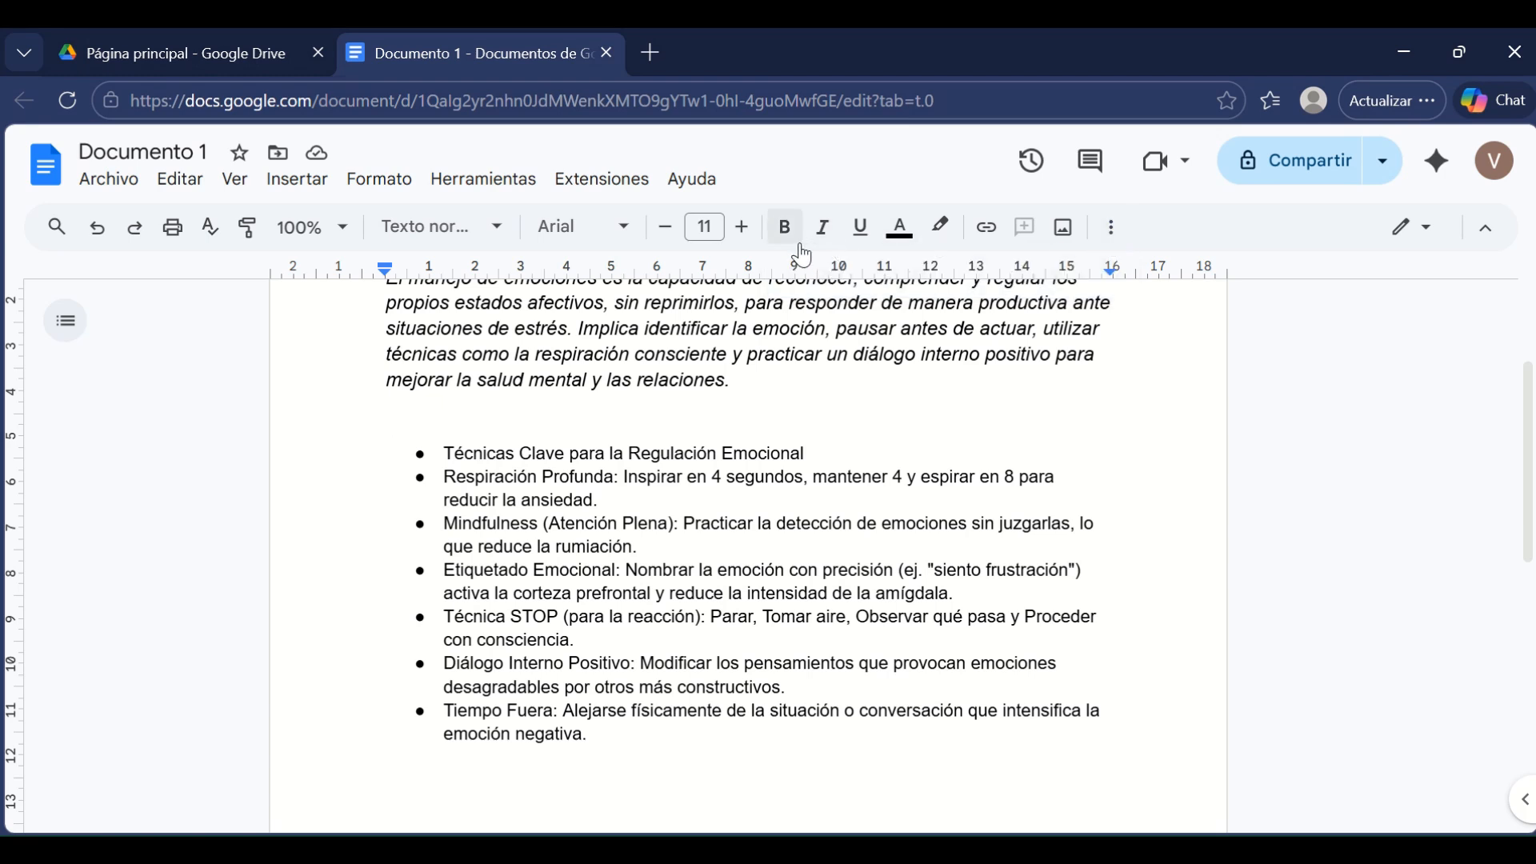
click(1113, 232)
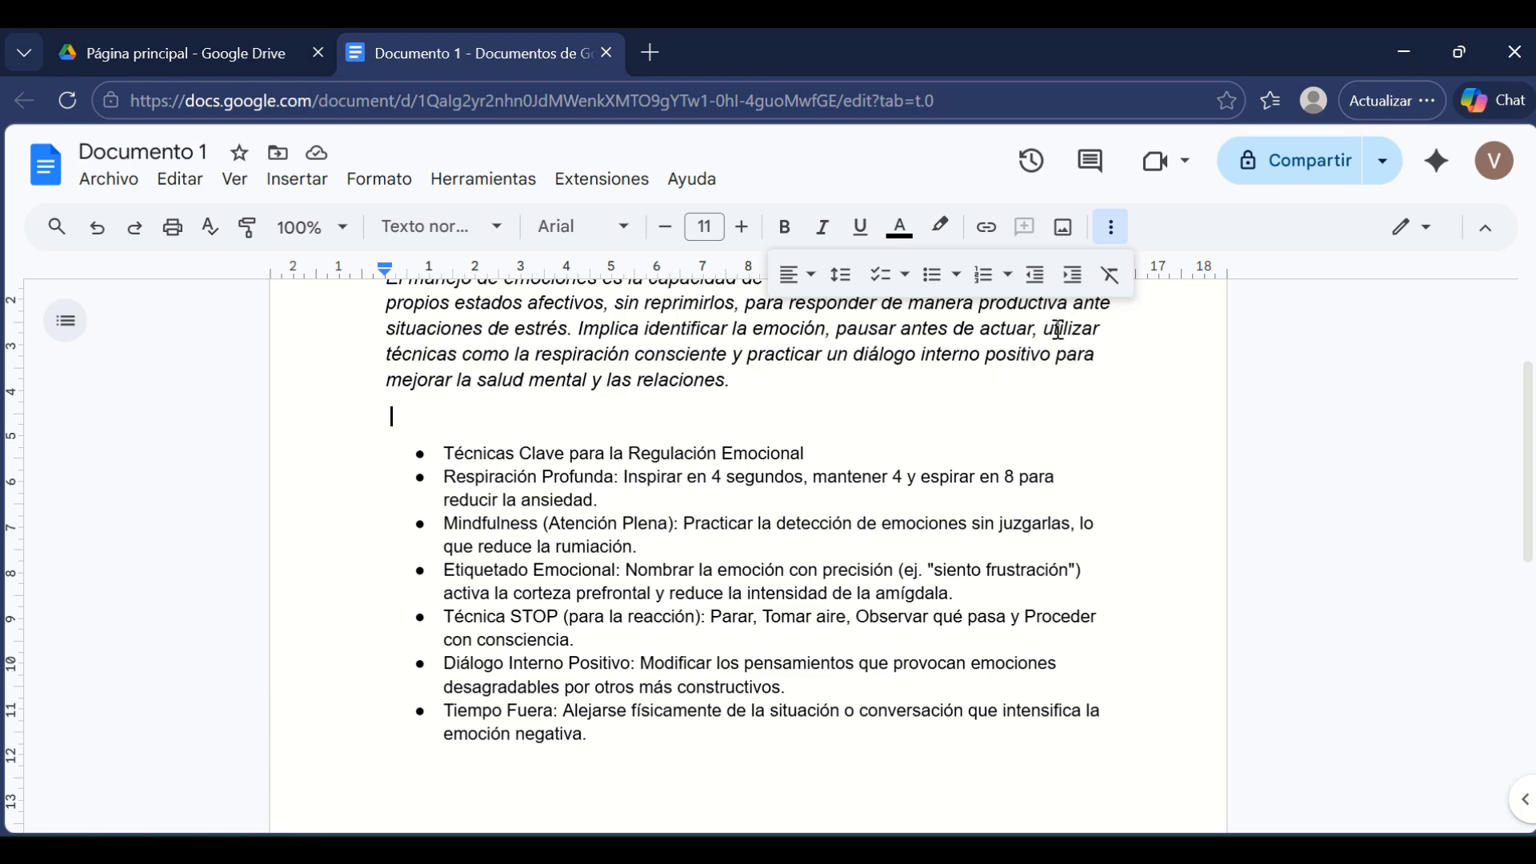
click(573, 406)
click(781, 435)
key(Up)
key(Up)
key(Up)
key(Up)
key(Up)
key(Up)
key(Up)
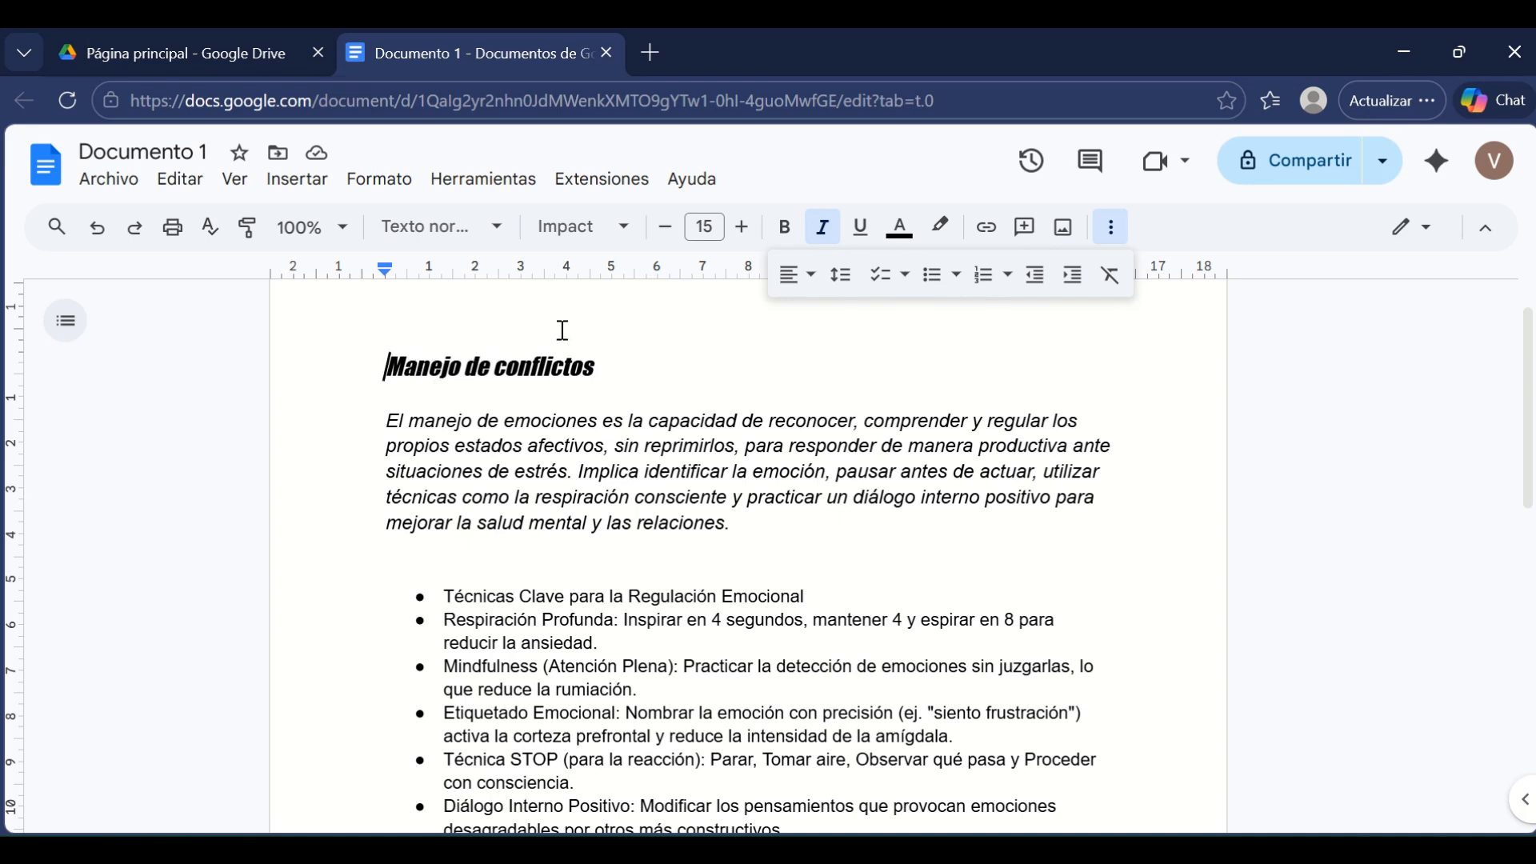
click(646, 315)
- Close the document and refresh the Drive home page to list the new file
click(606, 52)
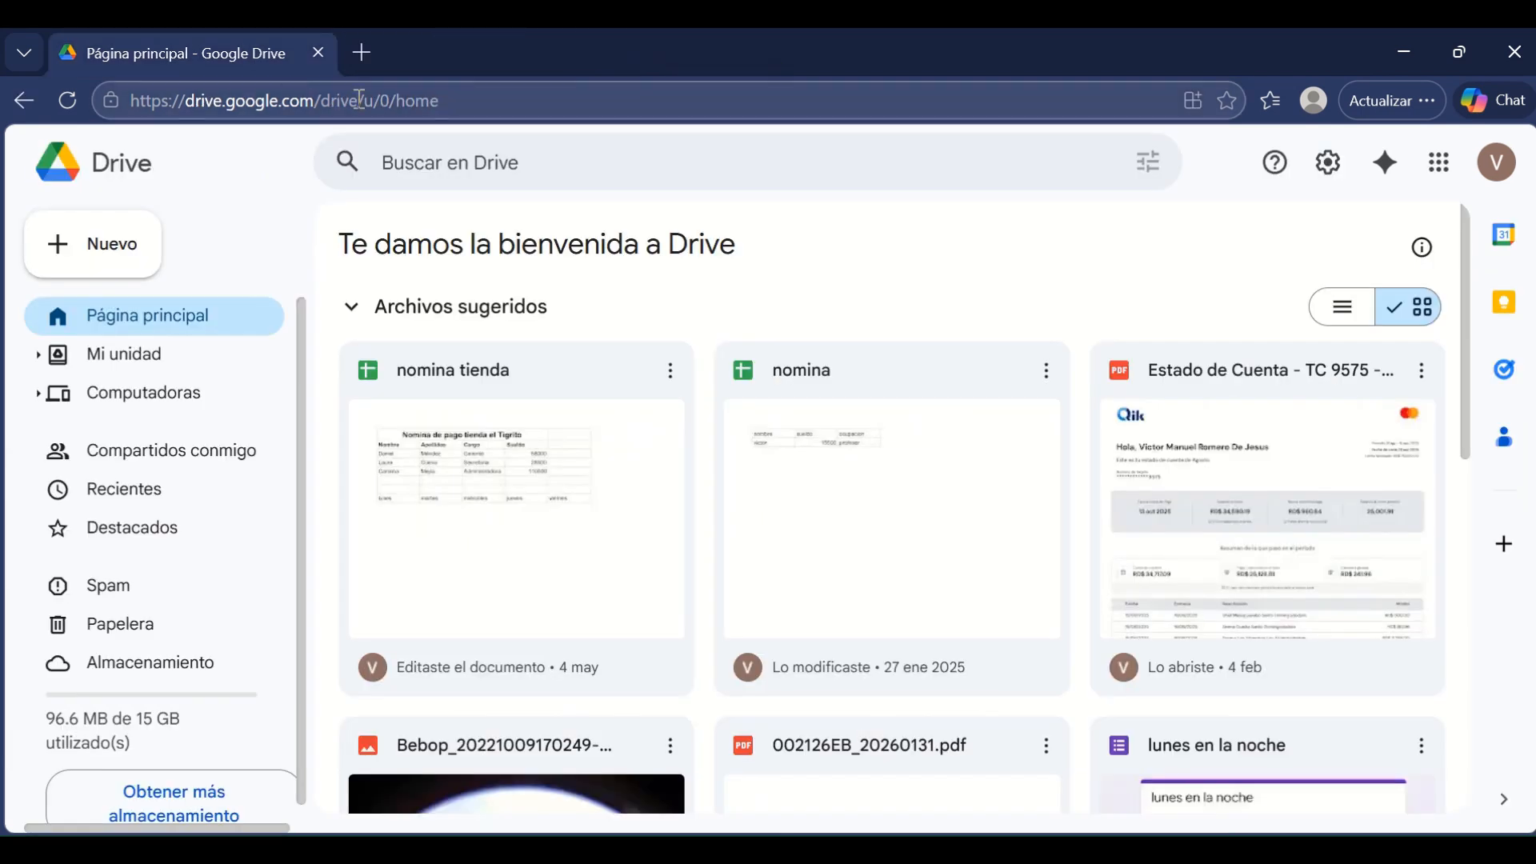
click(86, 175)
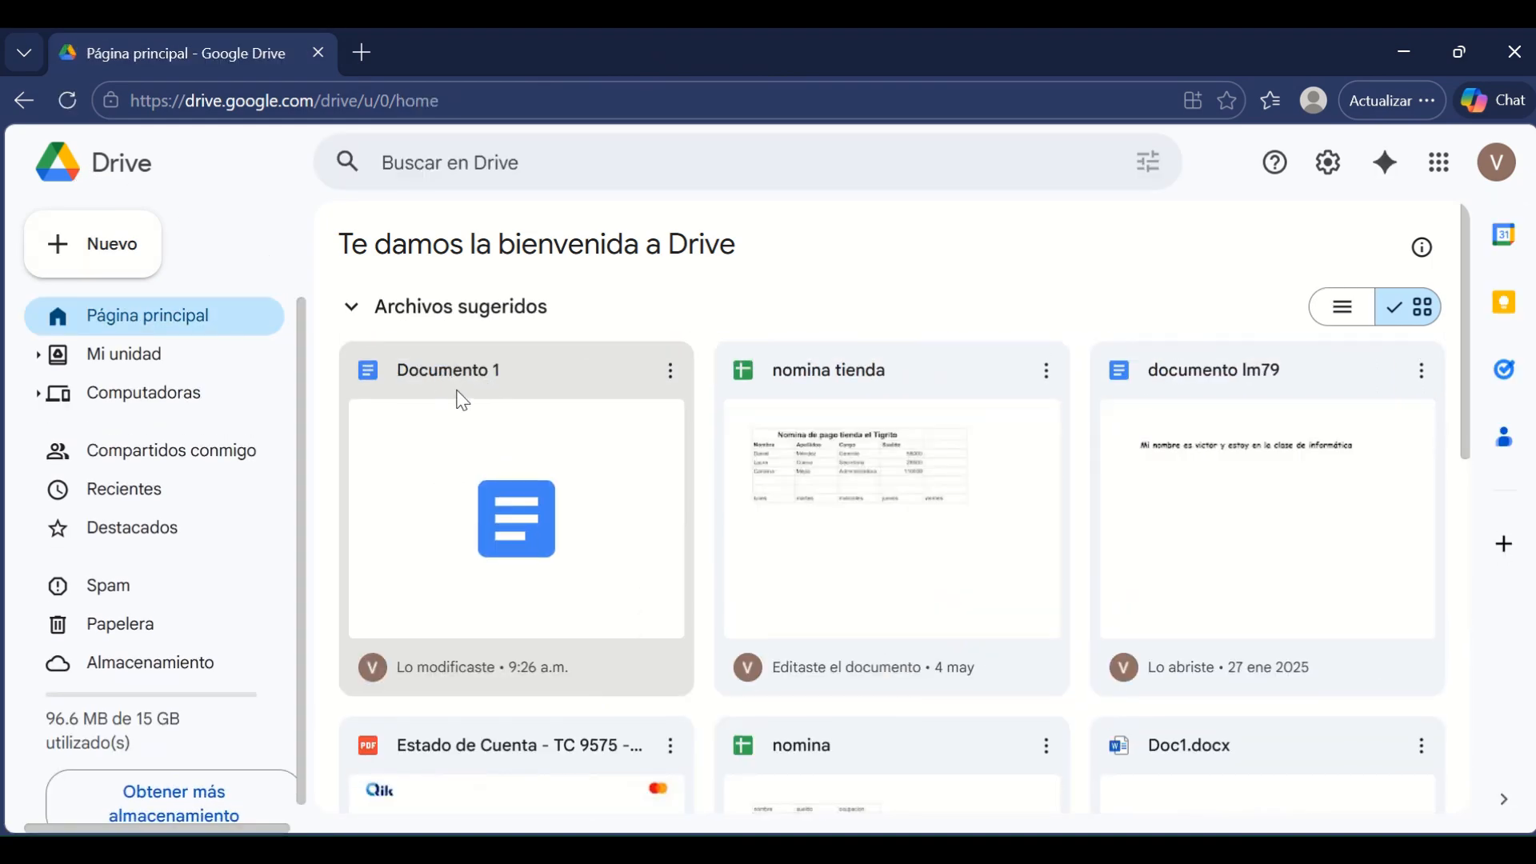
- Look over the file actions available for Documento 1, including renaming, copying and sharing
click(673, 376)
click(673, 373)
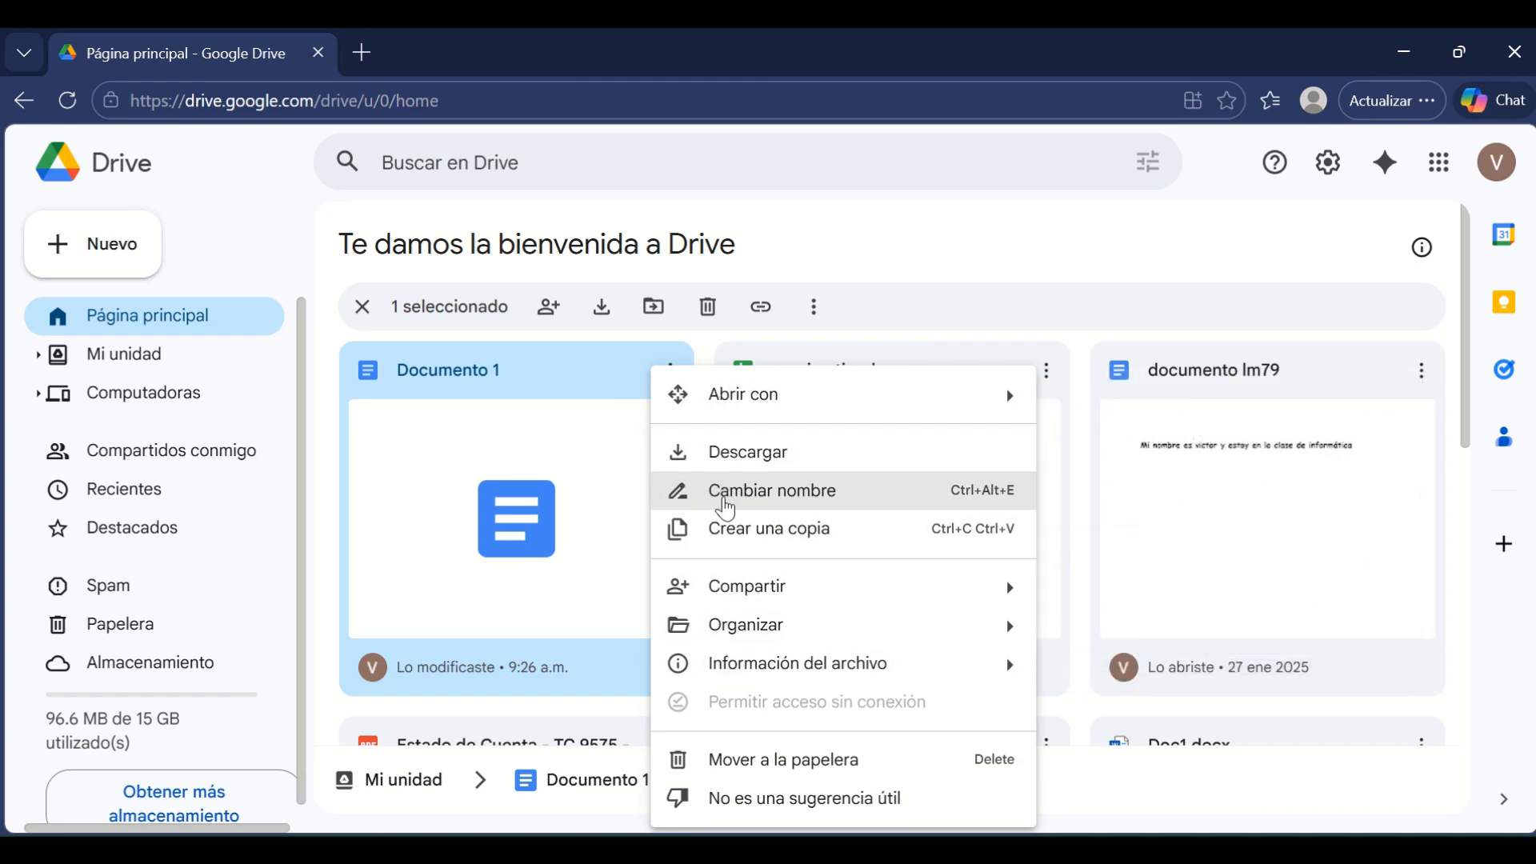
mouse_move(764, 586)
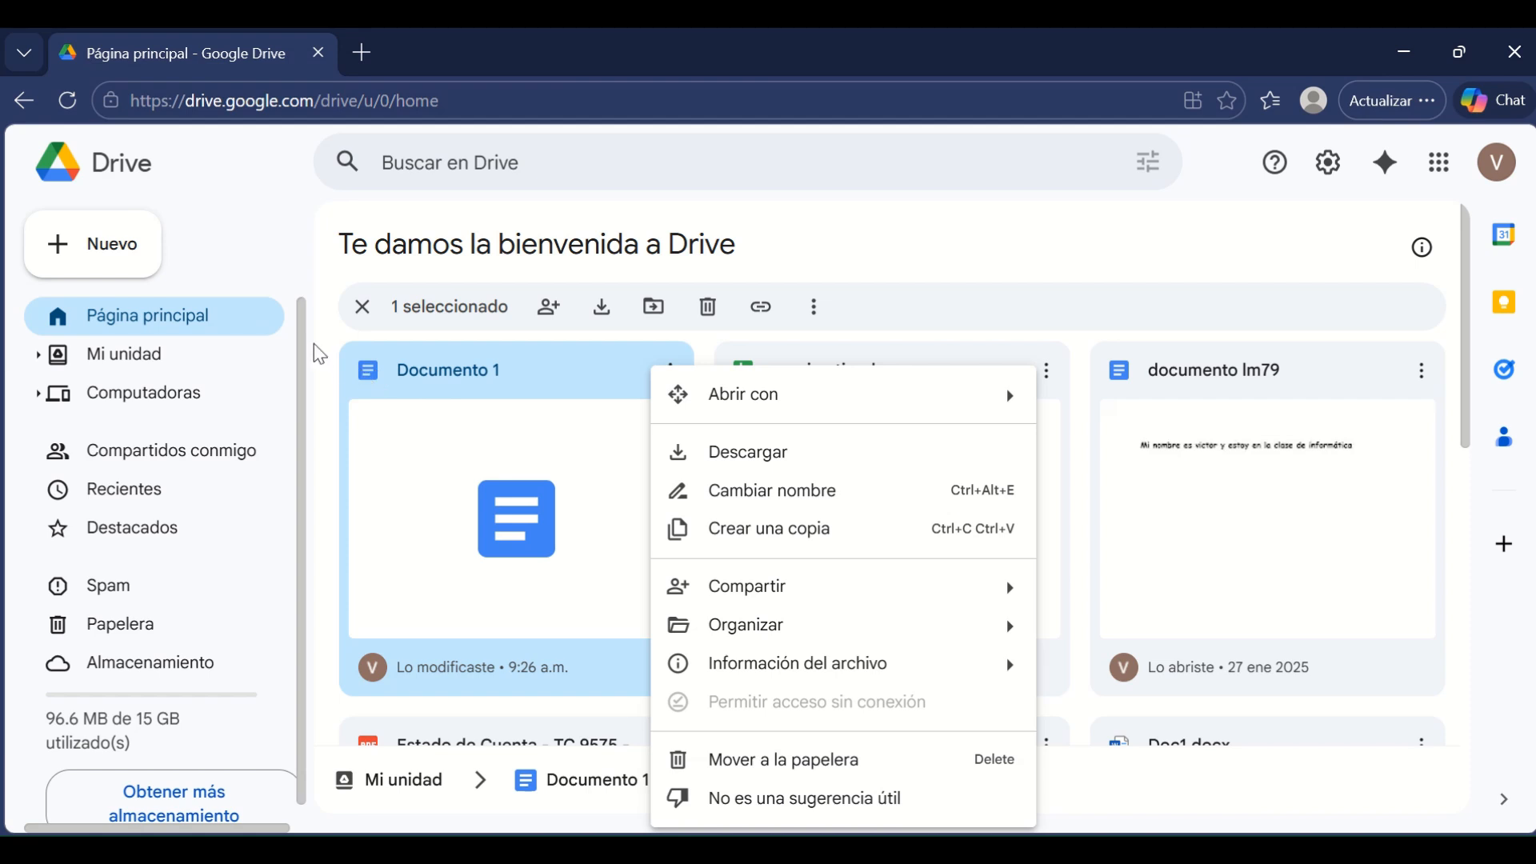
key(Escape)
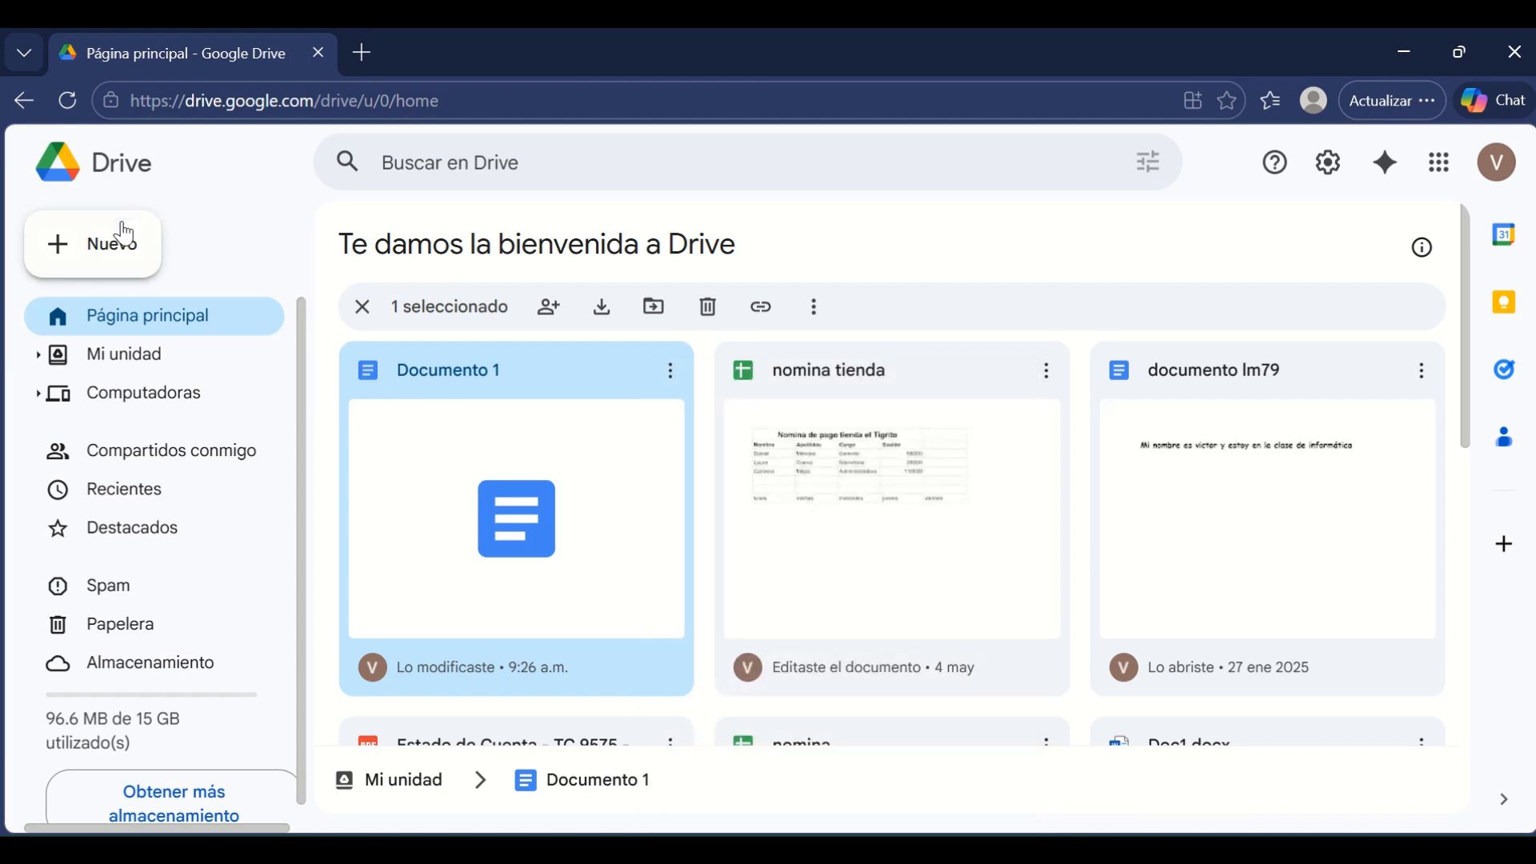
- Create a blank Google Sheets spreadsheet from Drive and merge cells A1:E2
click(103, 248)
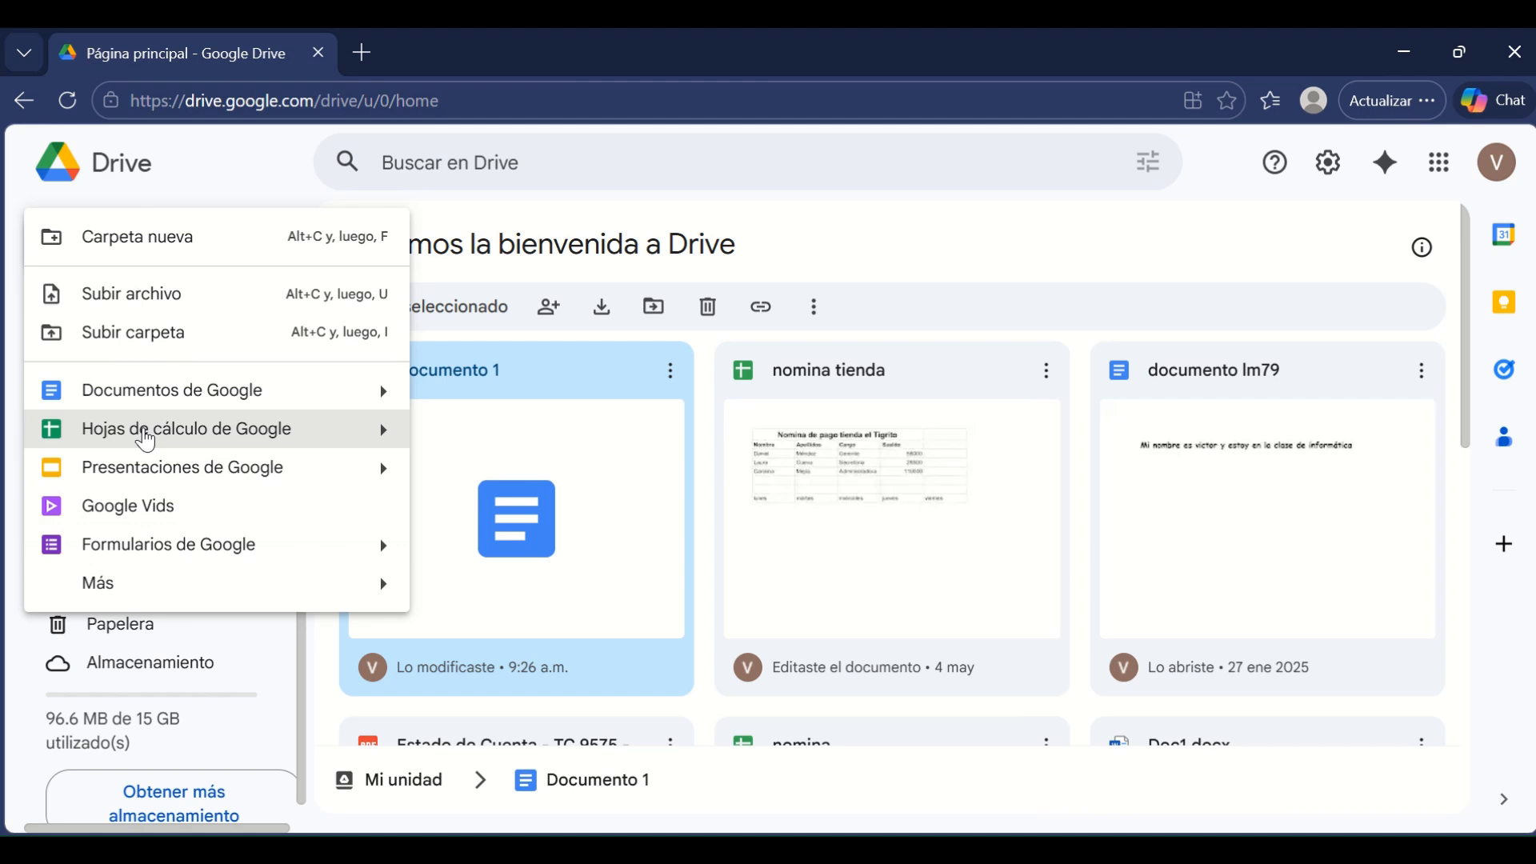
click(145, 440)
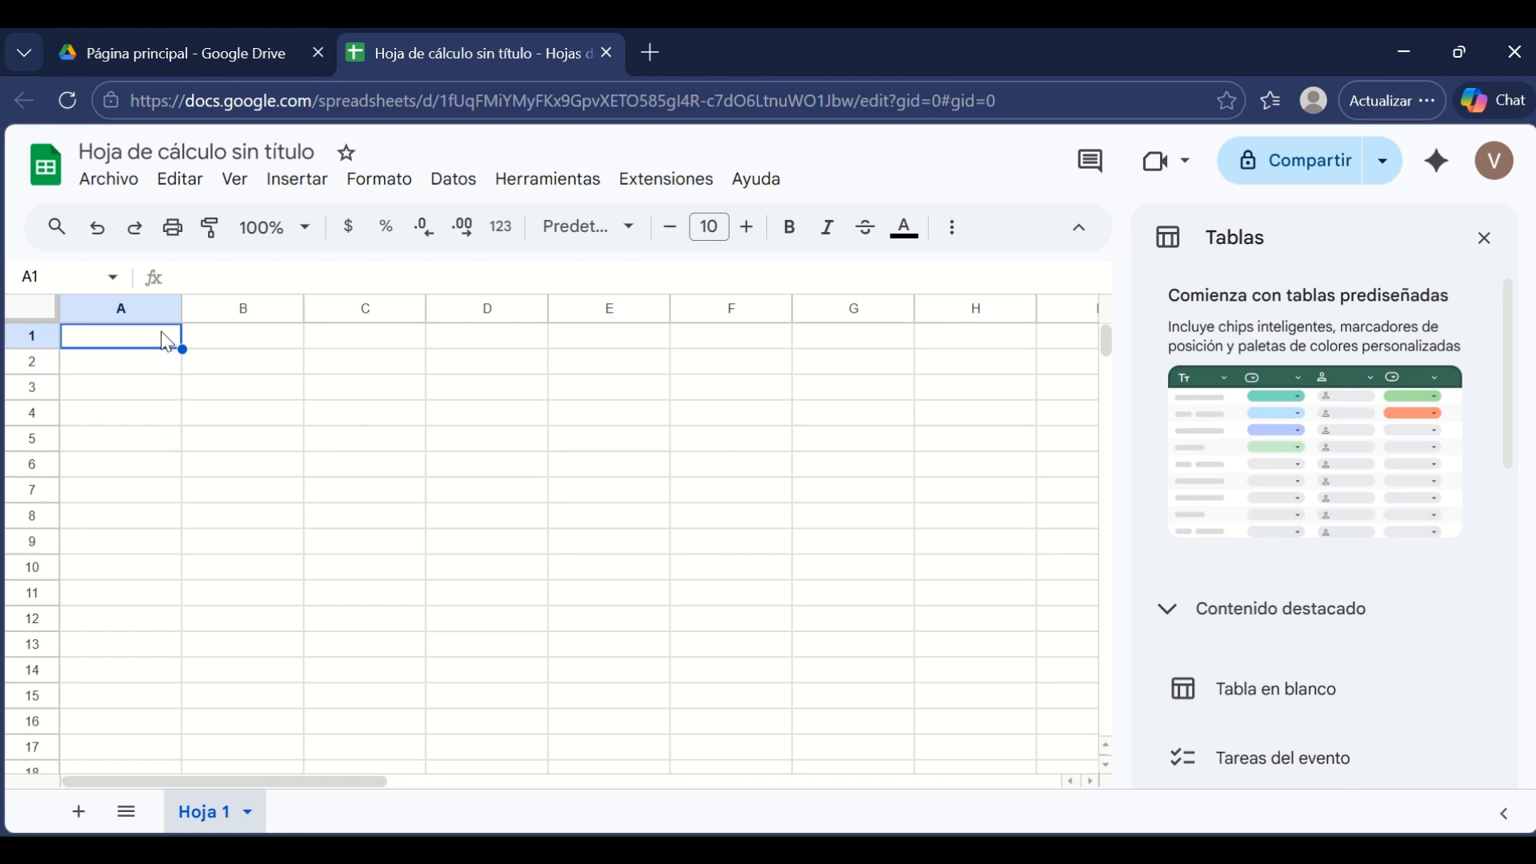
drag(176, 342, 601, 360)
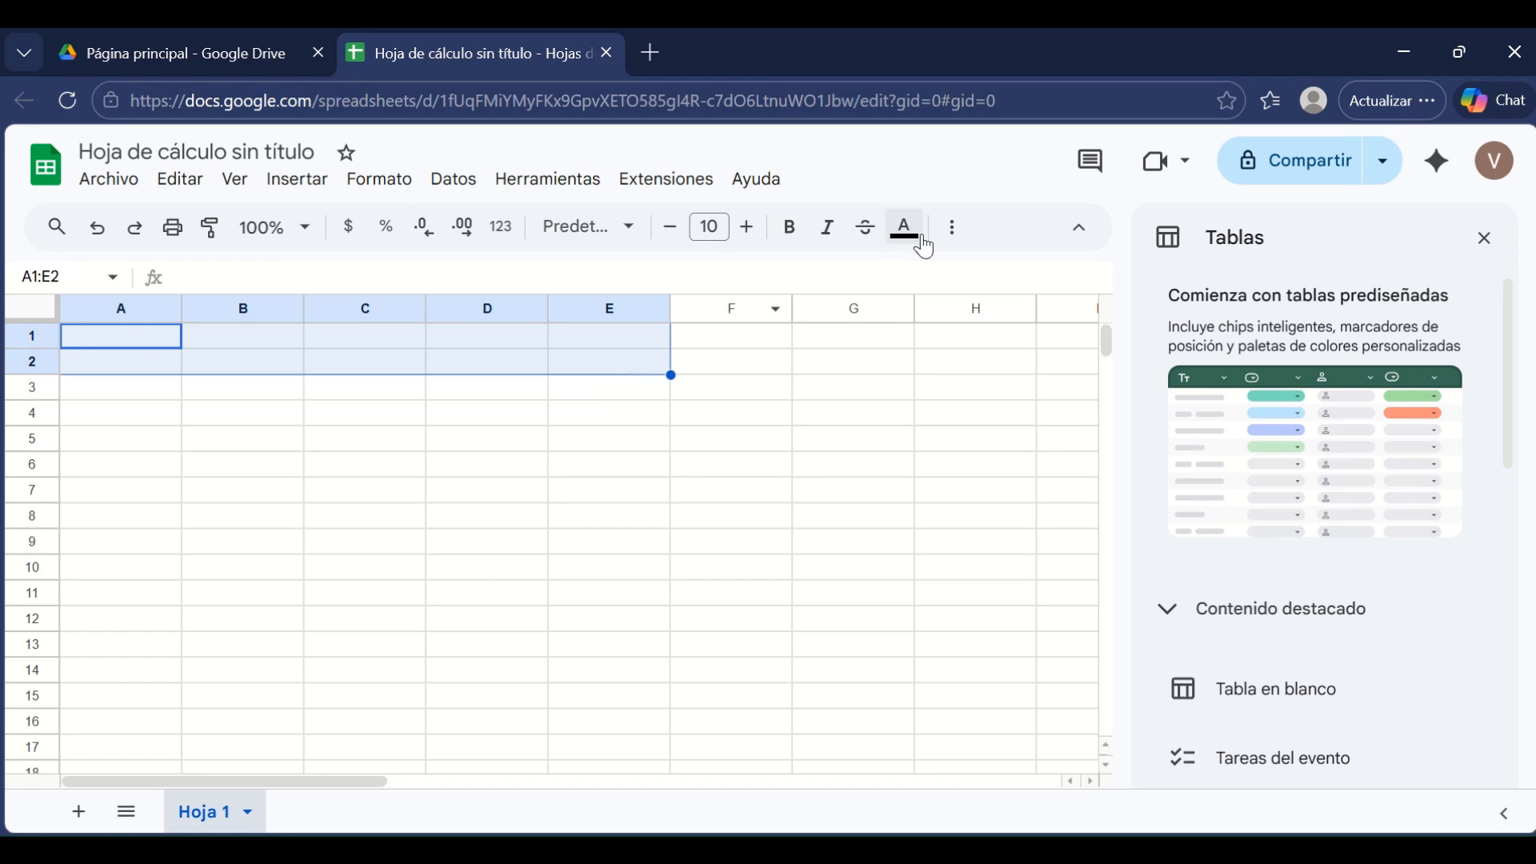
click(948, 239)
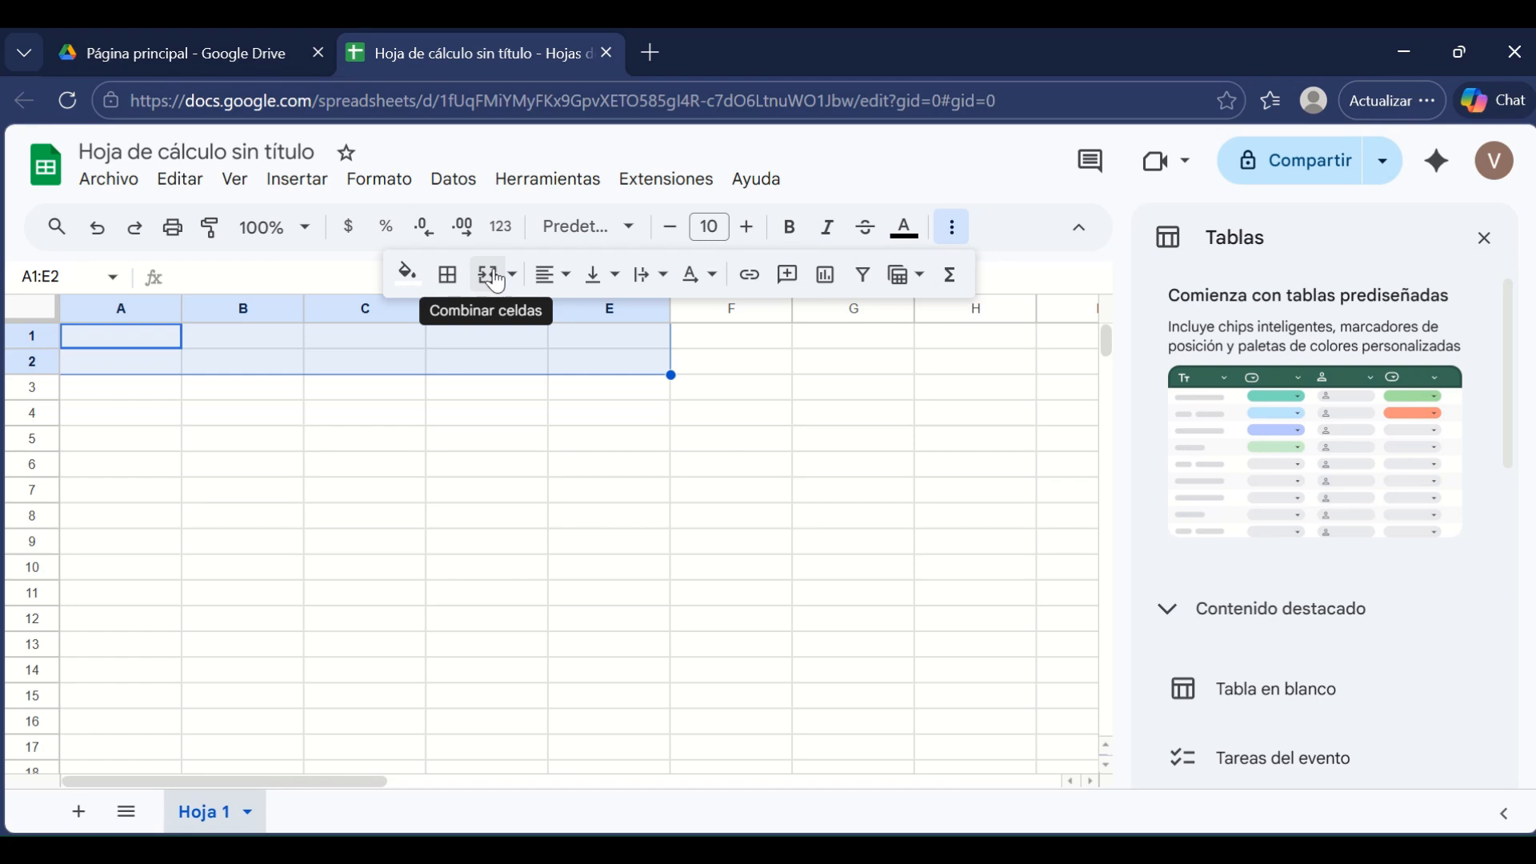
click(496, 280)
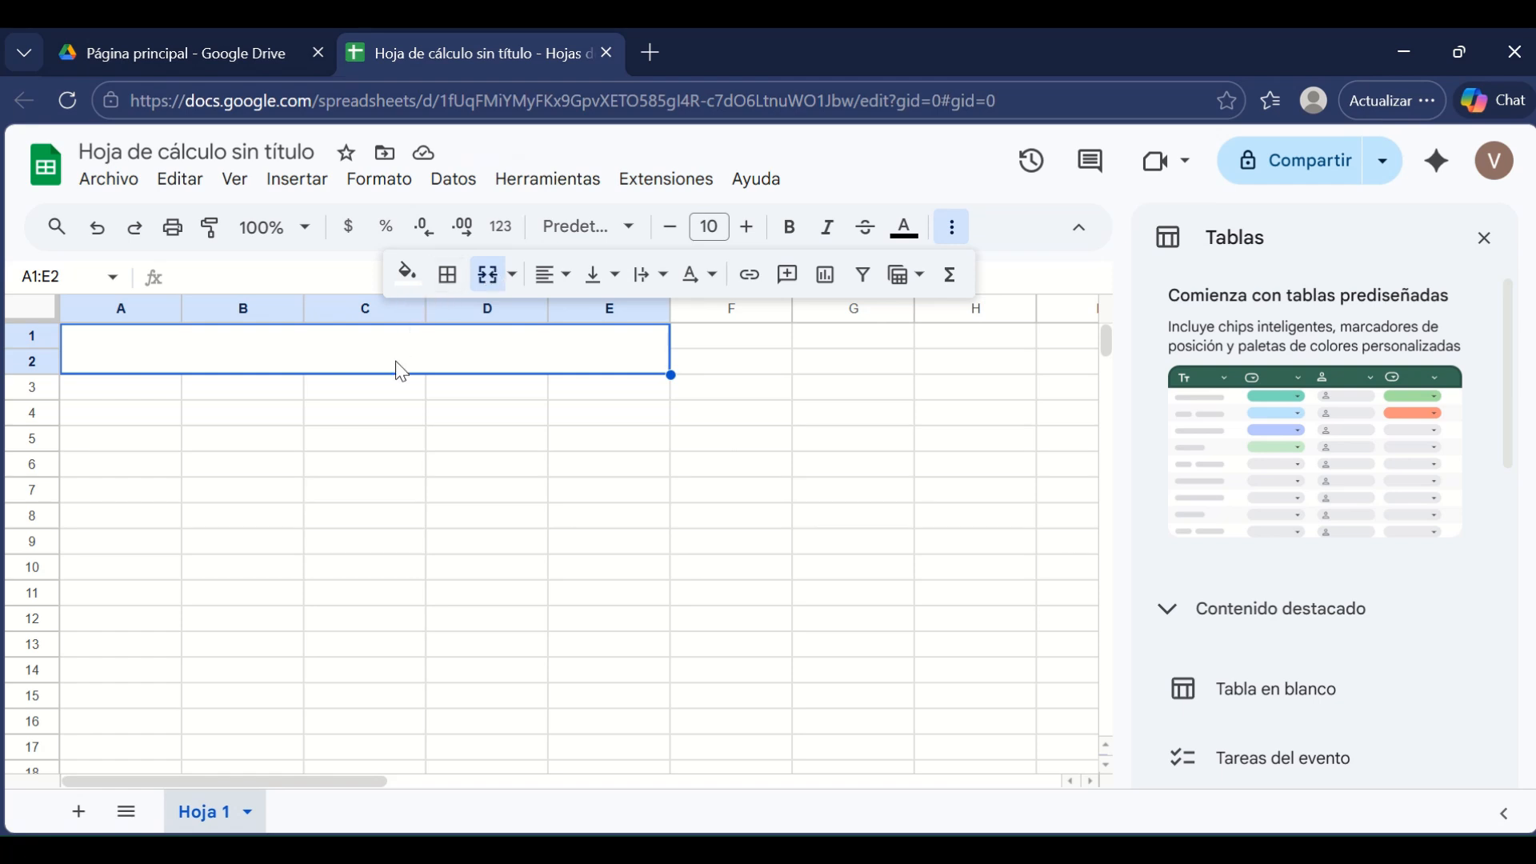
- Enter the title "Factura" in the merged cell A1:E2
text(F)
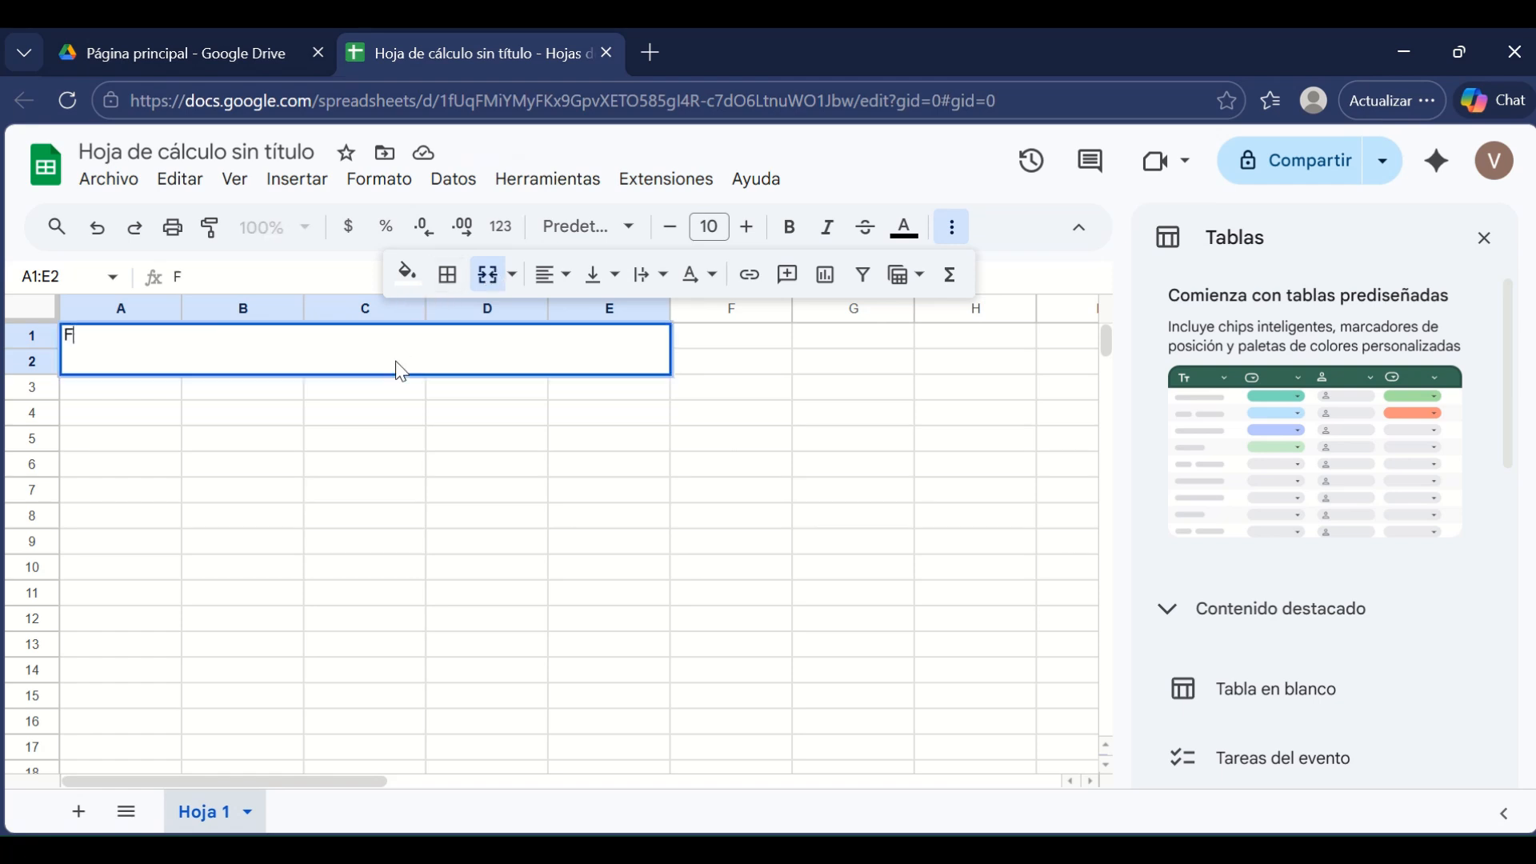
text(actura)
key(Return)
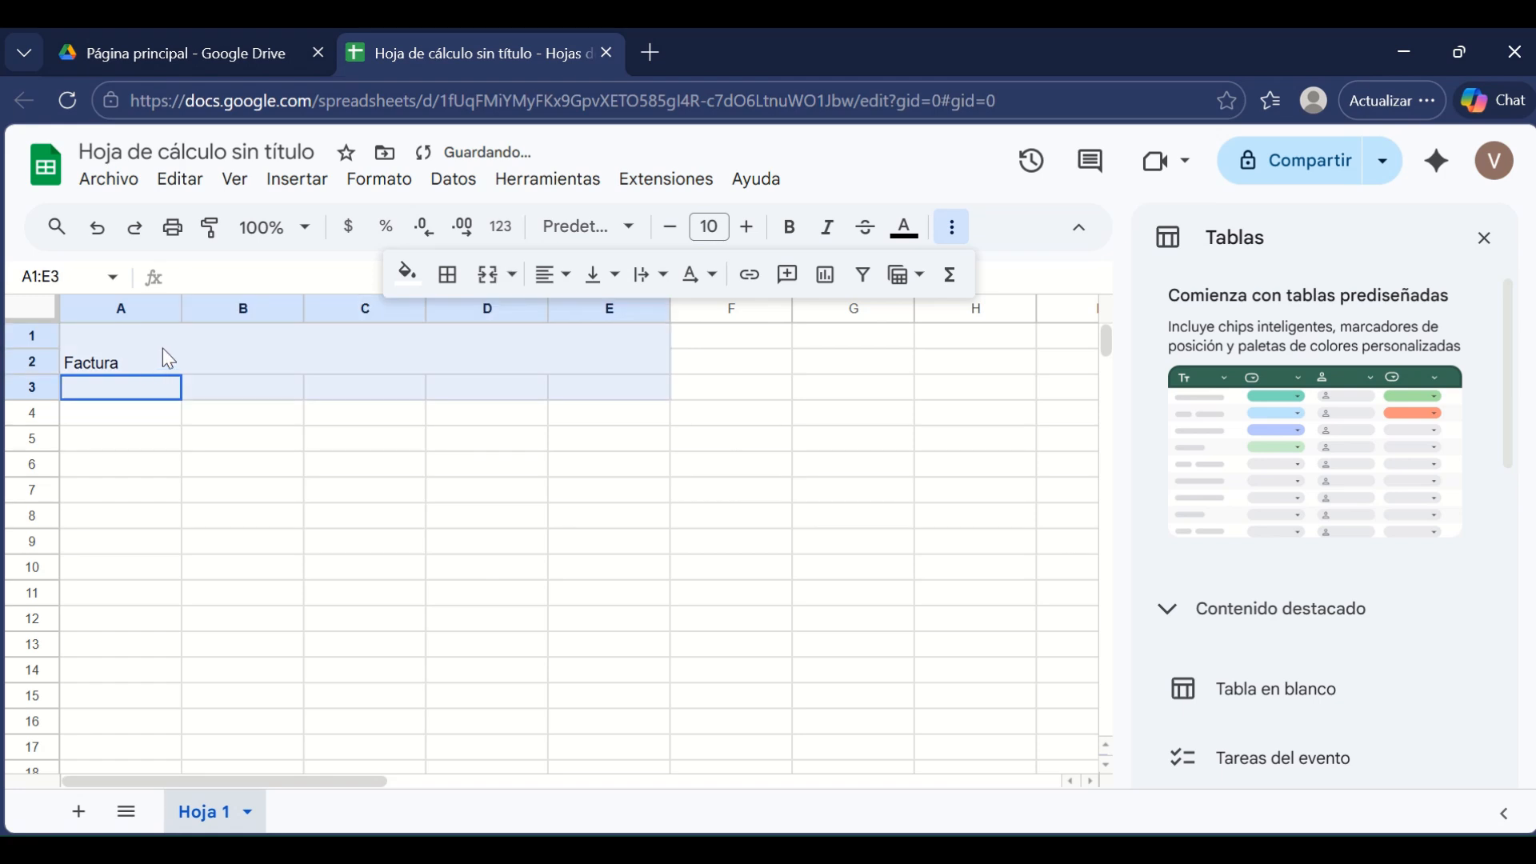
- Center the "Factura" title horizontally and format it in bold, size 19
click(187, 371)
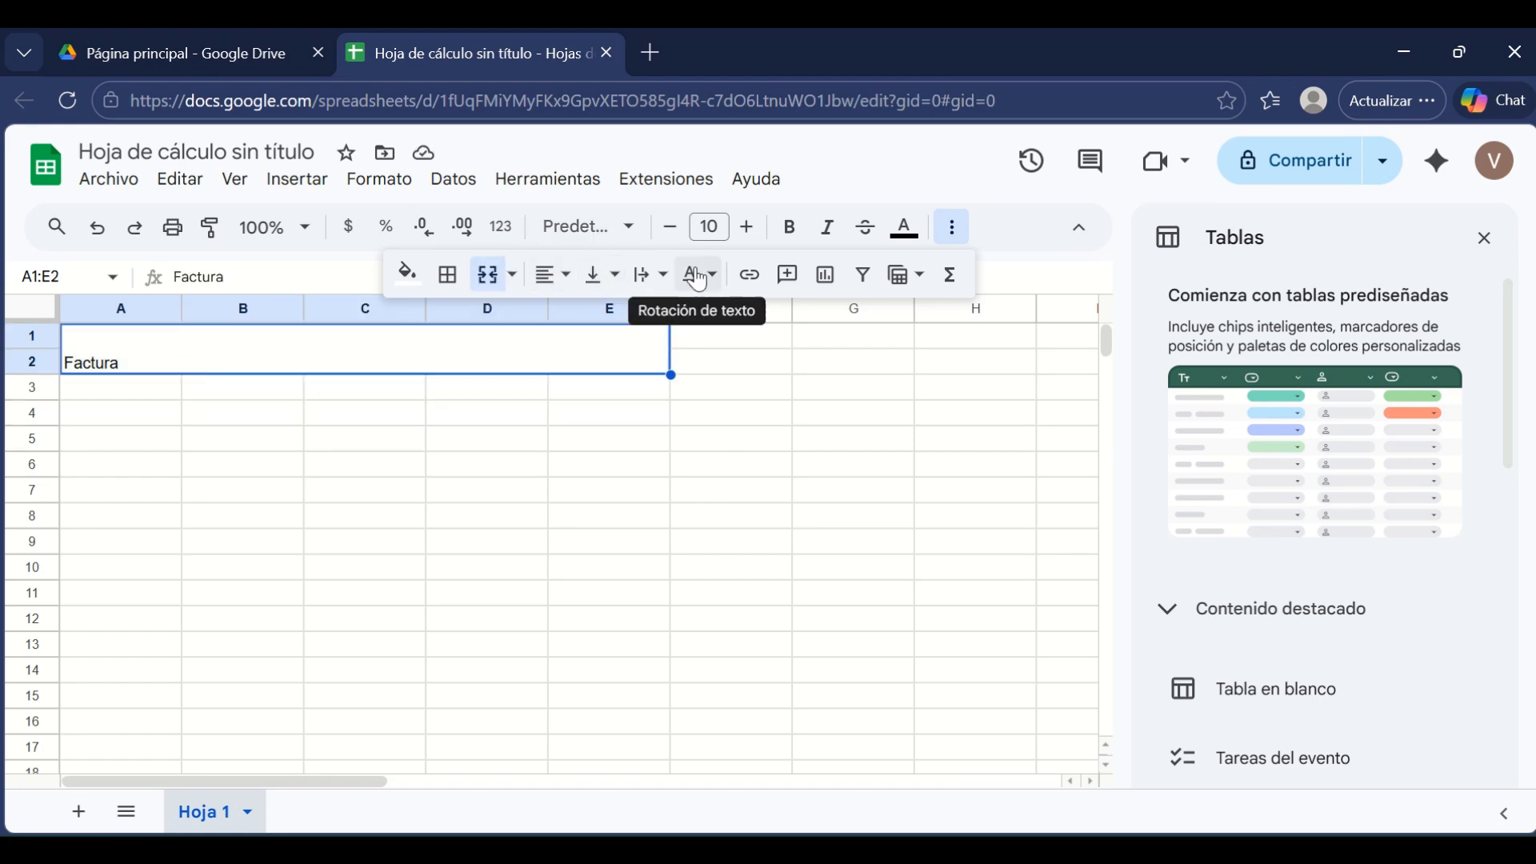
click(565, 276)
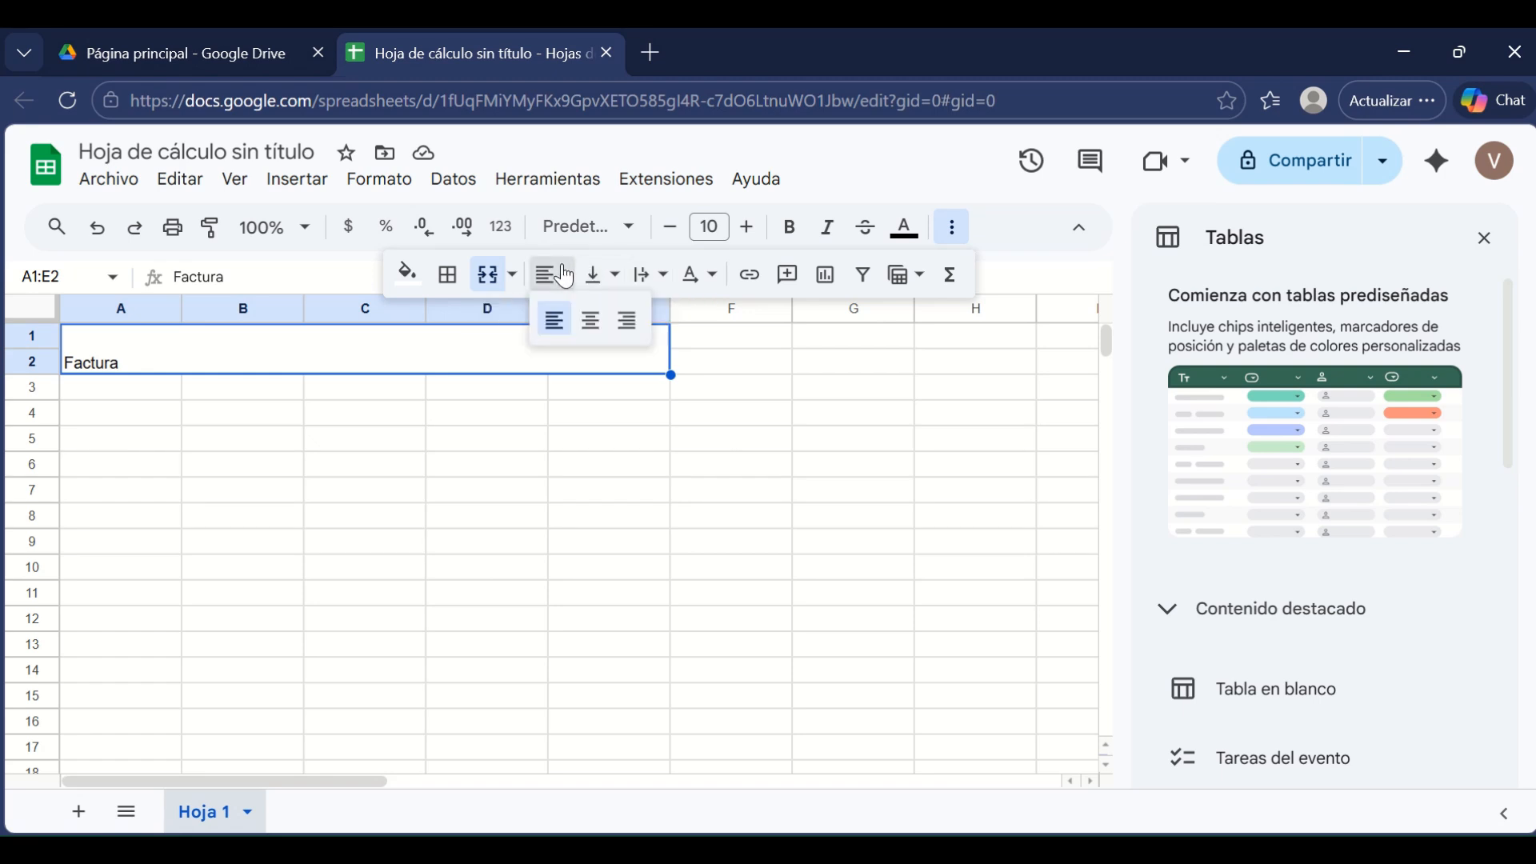
click(591, 317)
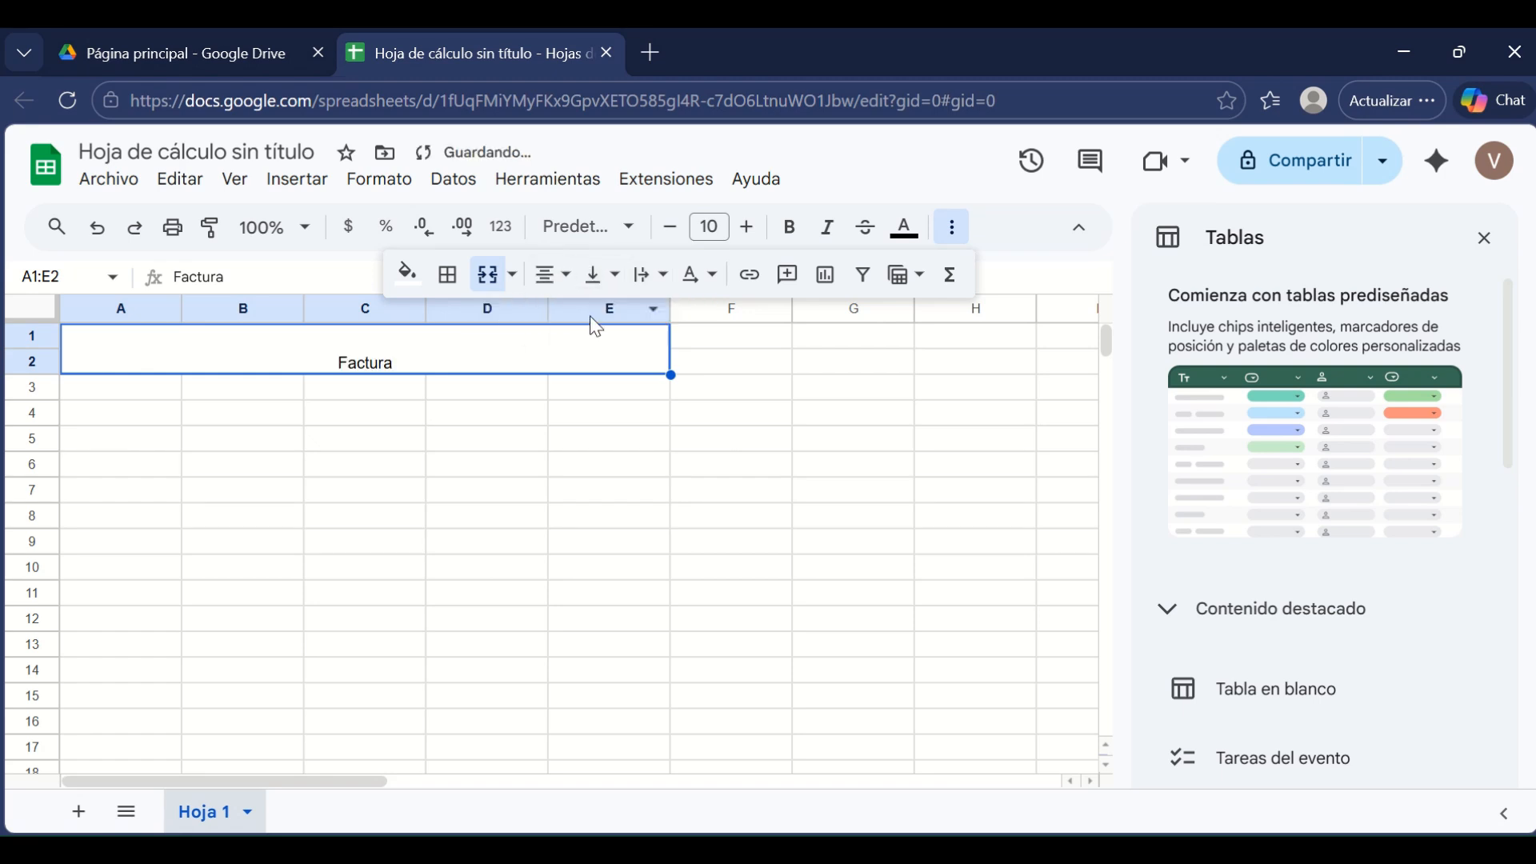
click(747, 228)
click(747, 227)
click(747, 227)
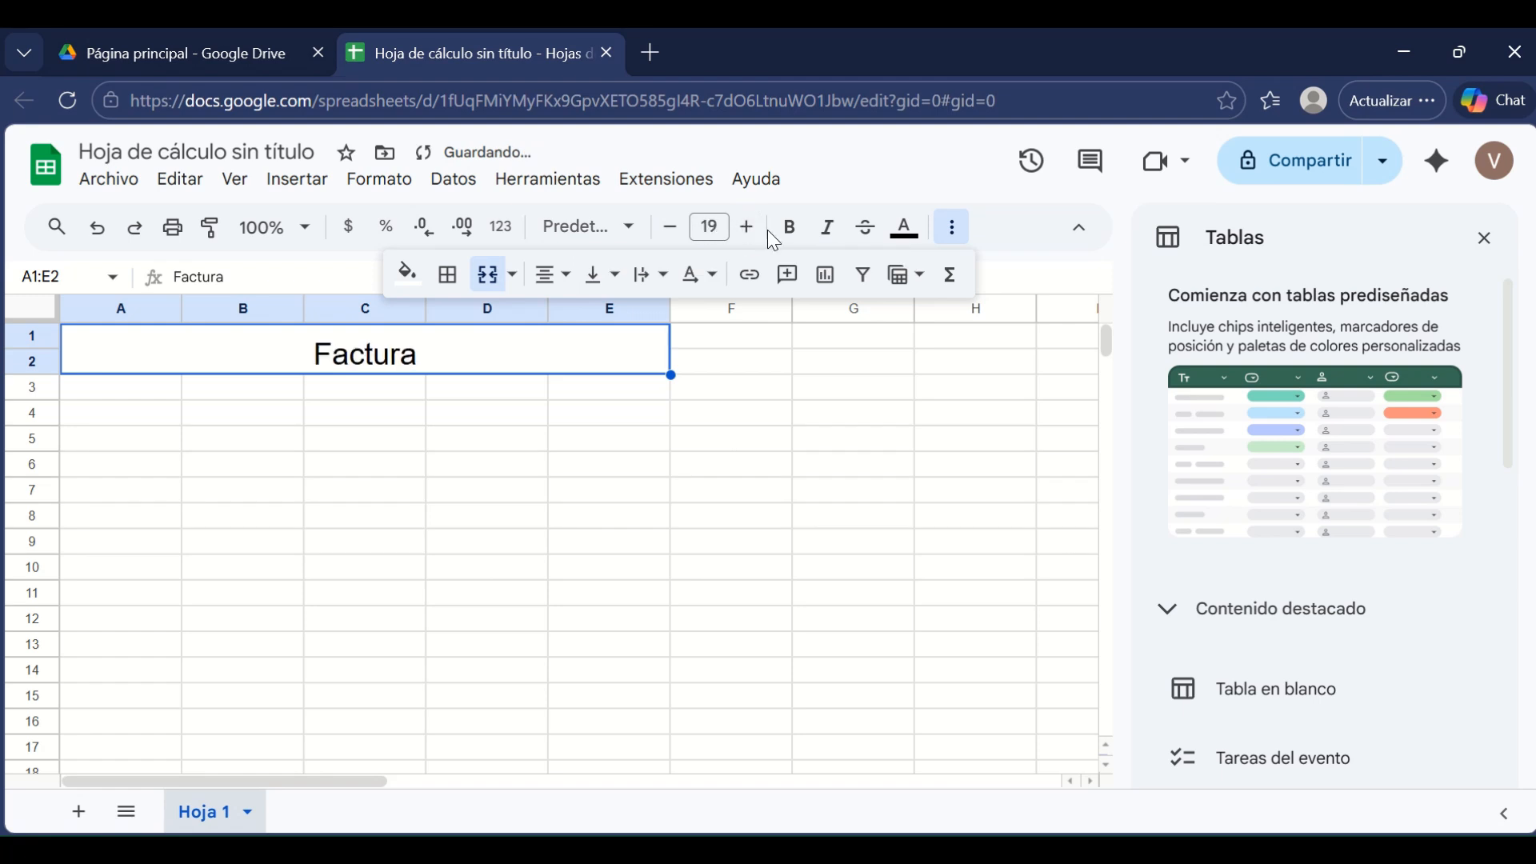
click(792, 232)
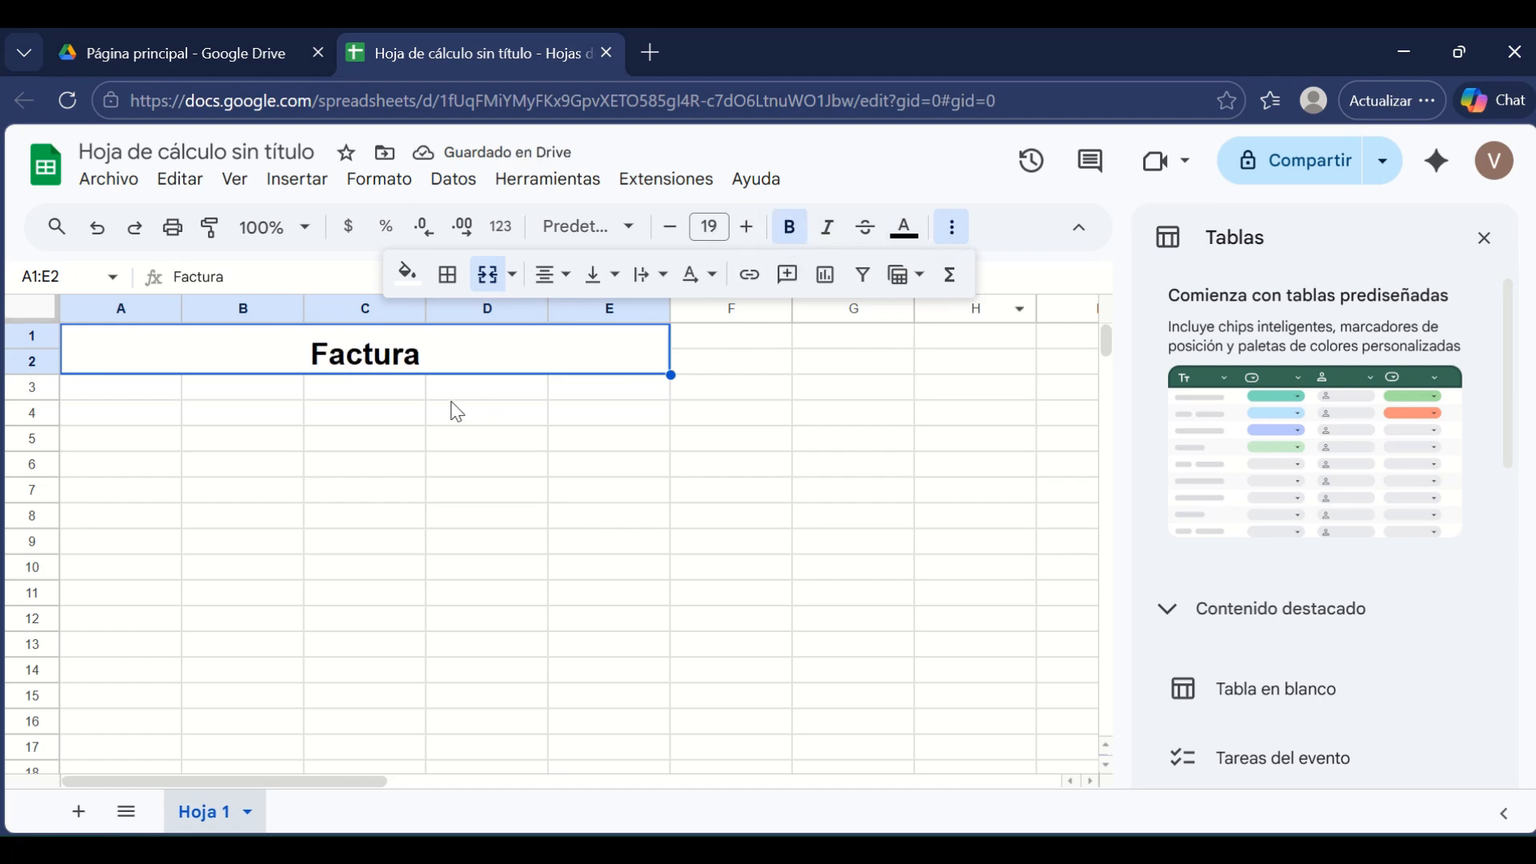
- Enter the column headers "Codigo", "Cantidad" and "Descripcion" in cells A4 to C4
click(159, 416)
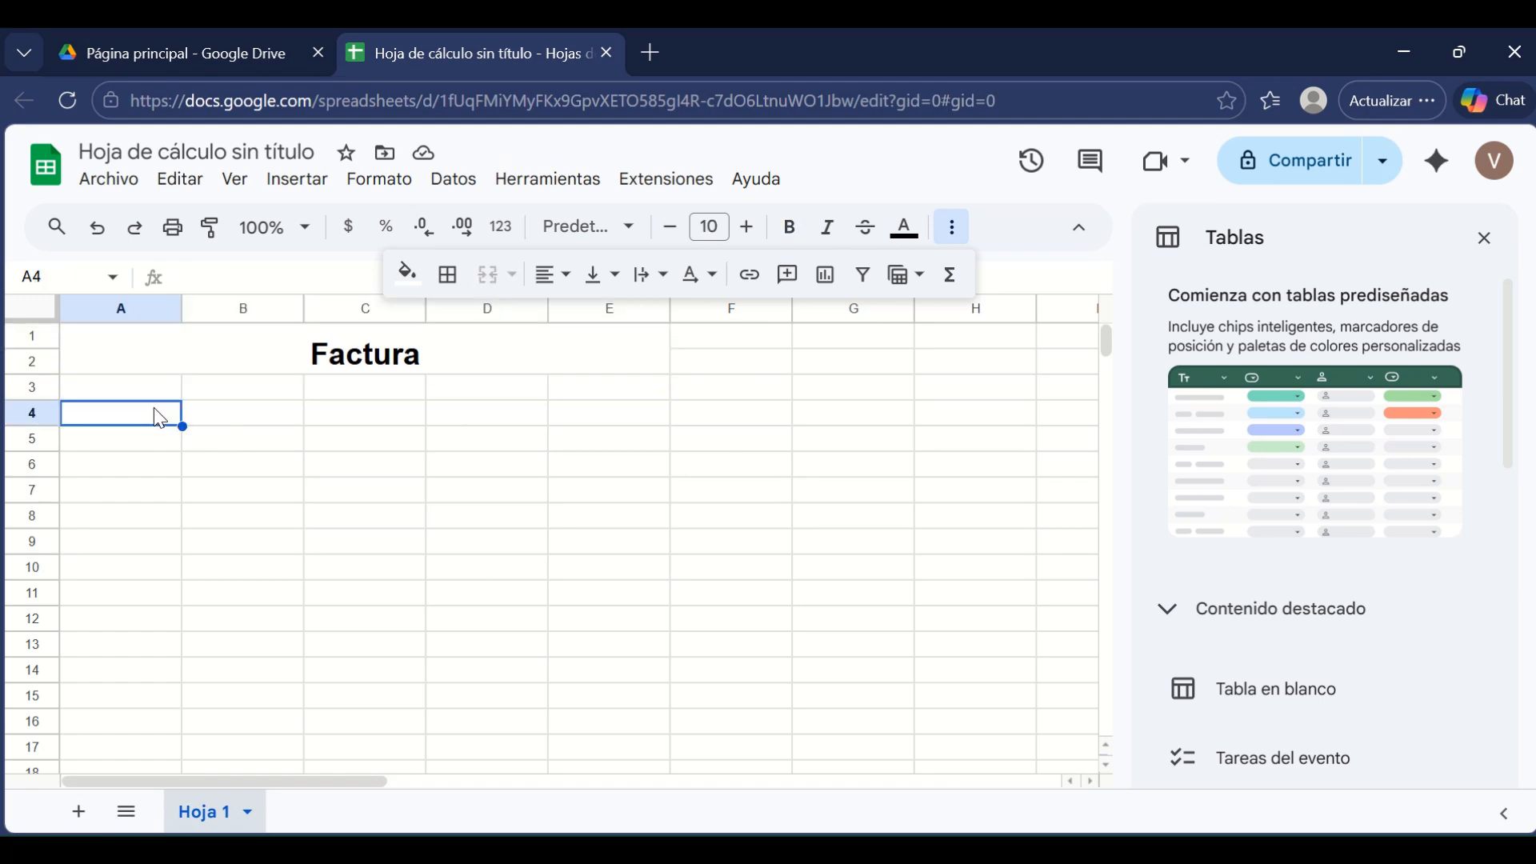
text(Codigo)
key(Tab)
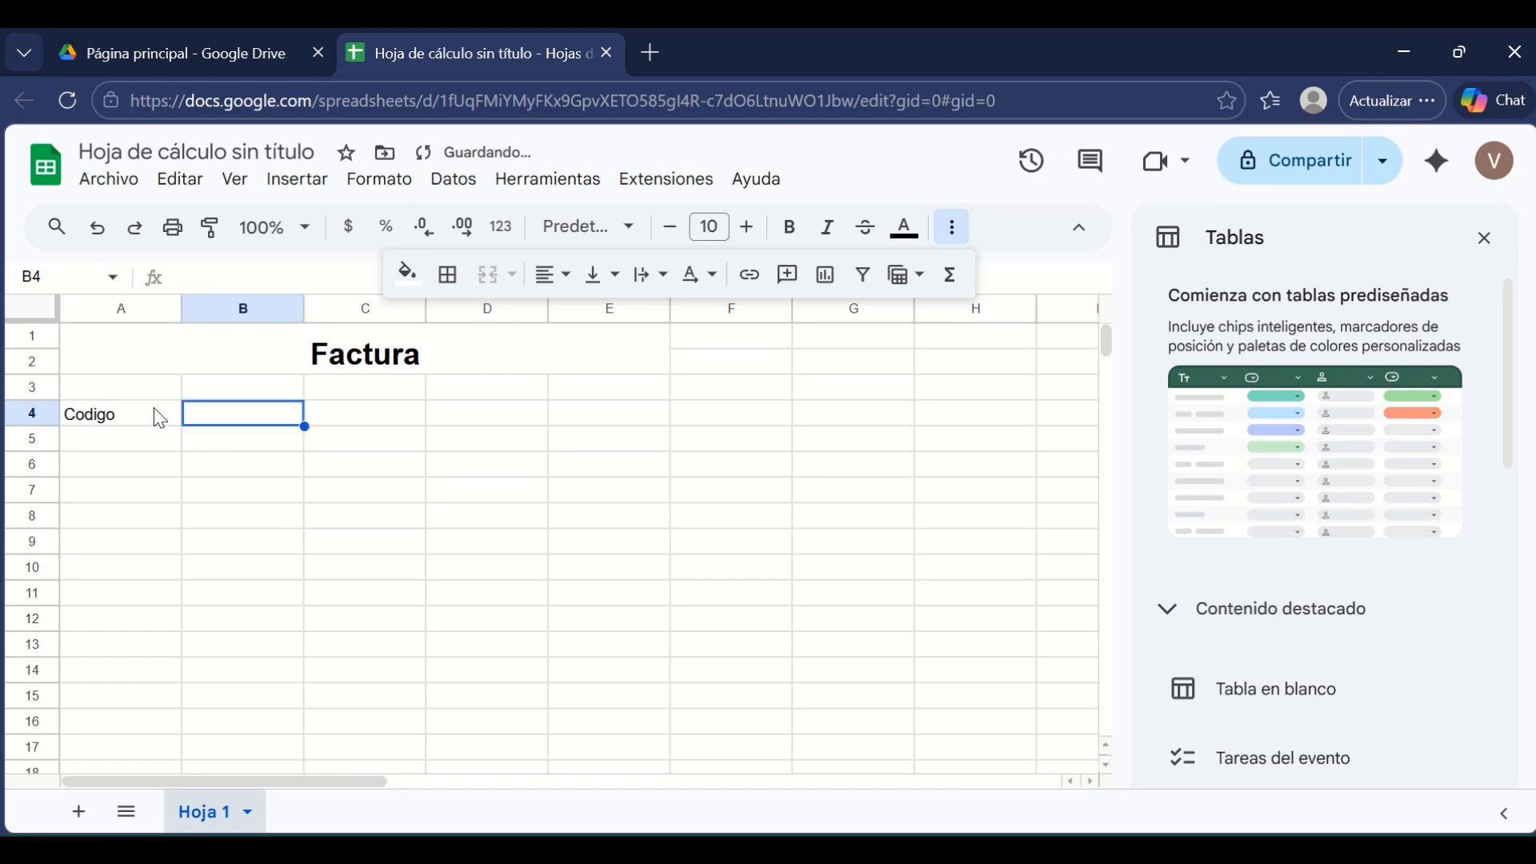
text(Cantida)
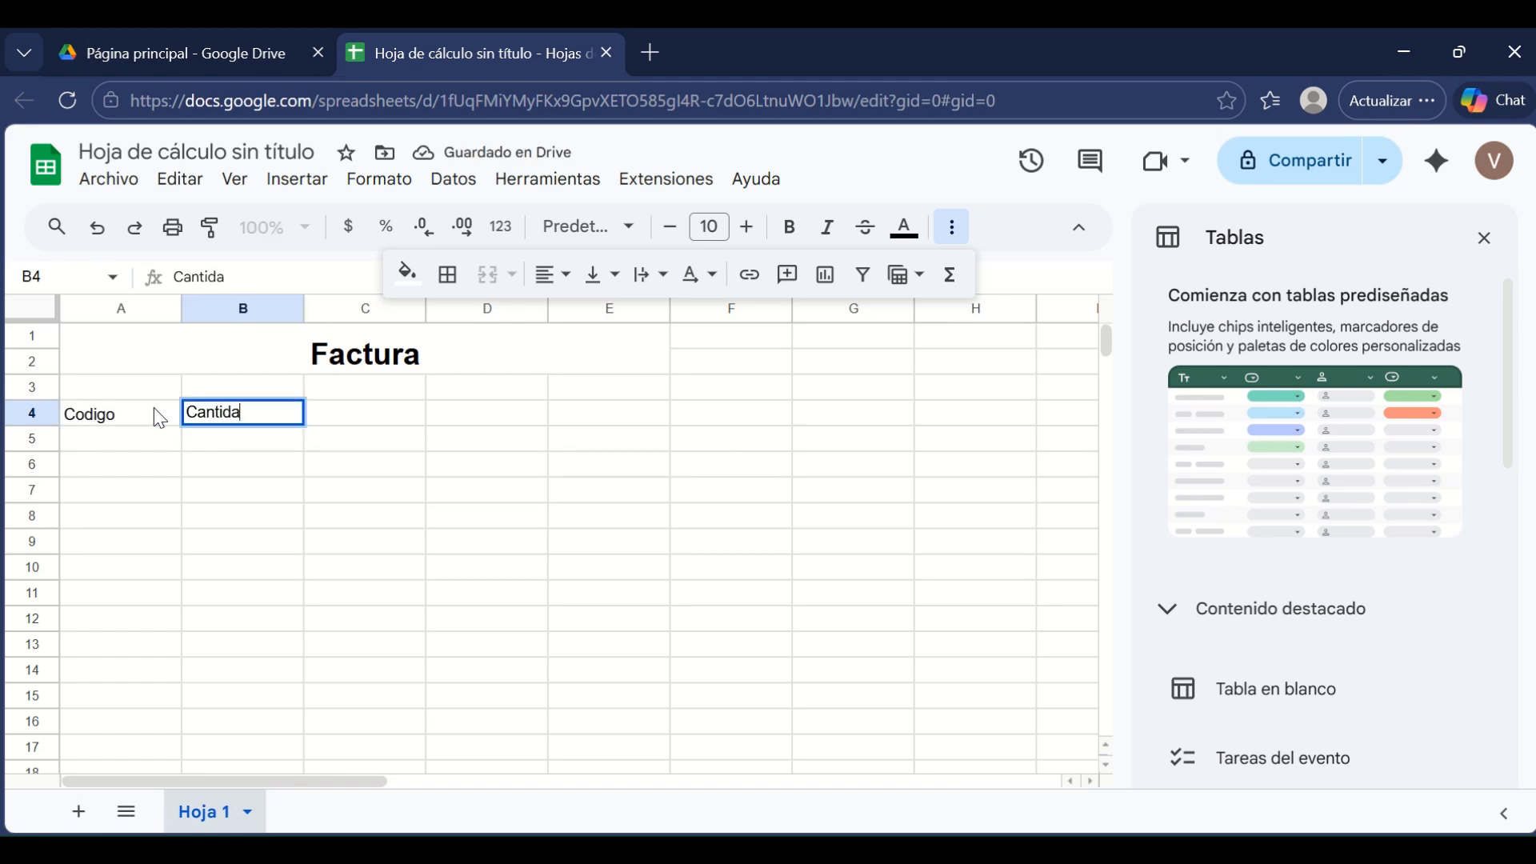
text(d)
key(Tab)
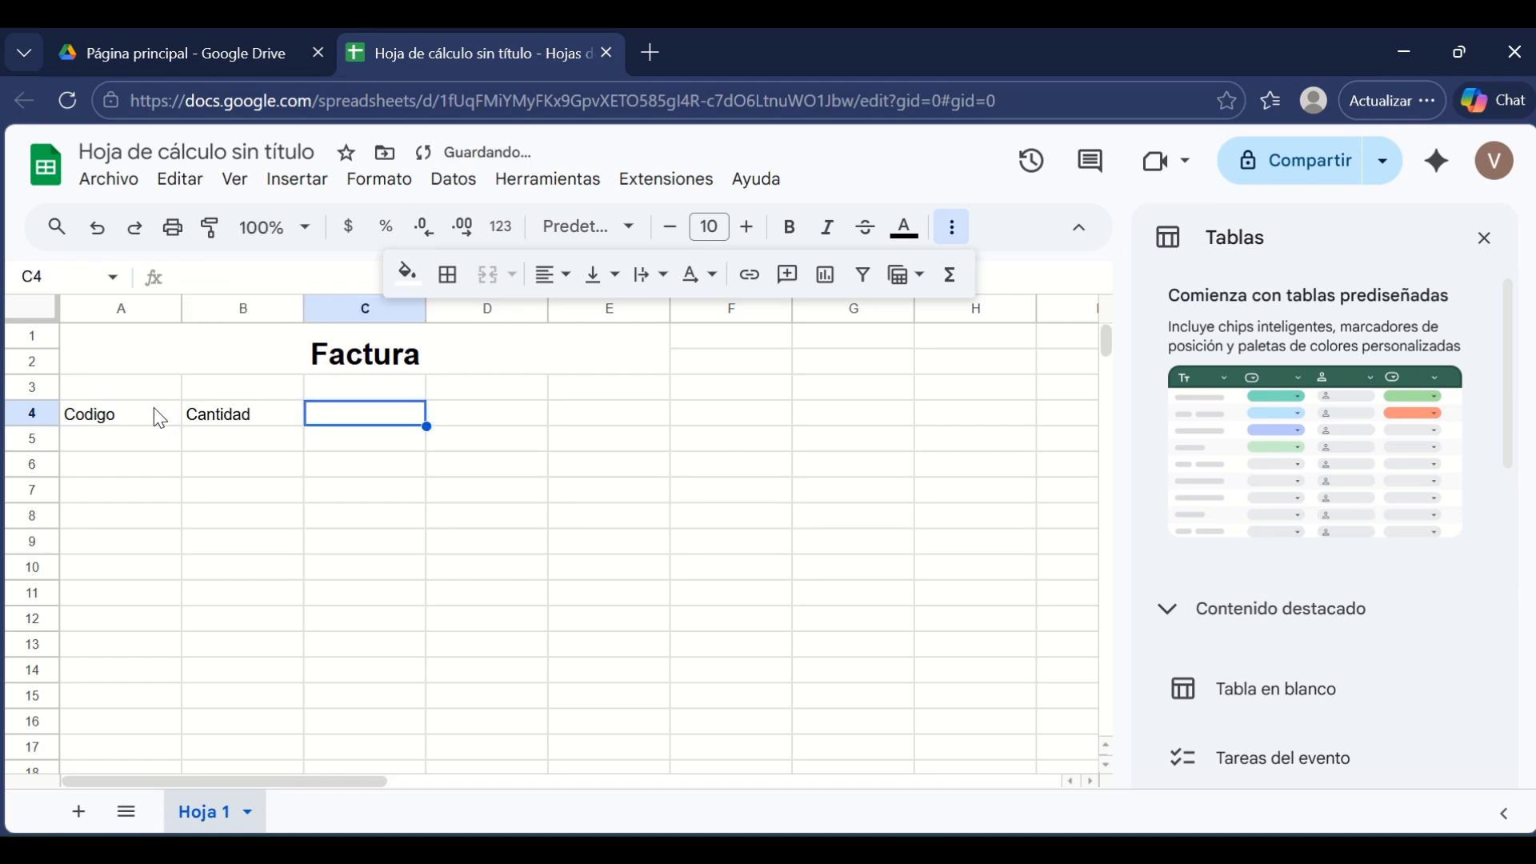
text(Desc)
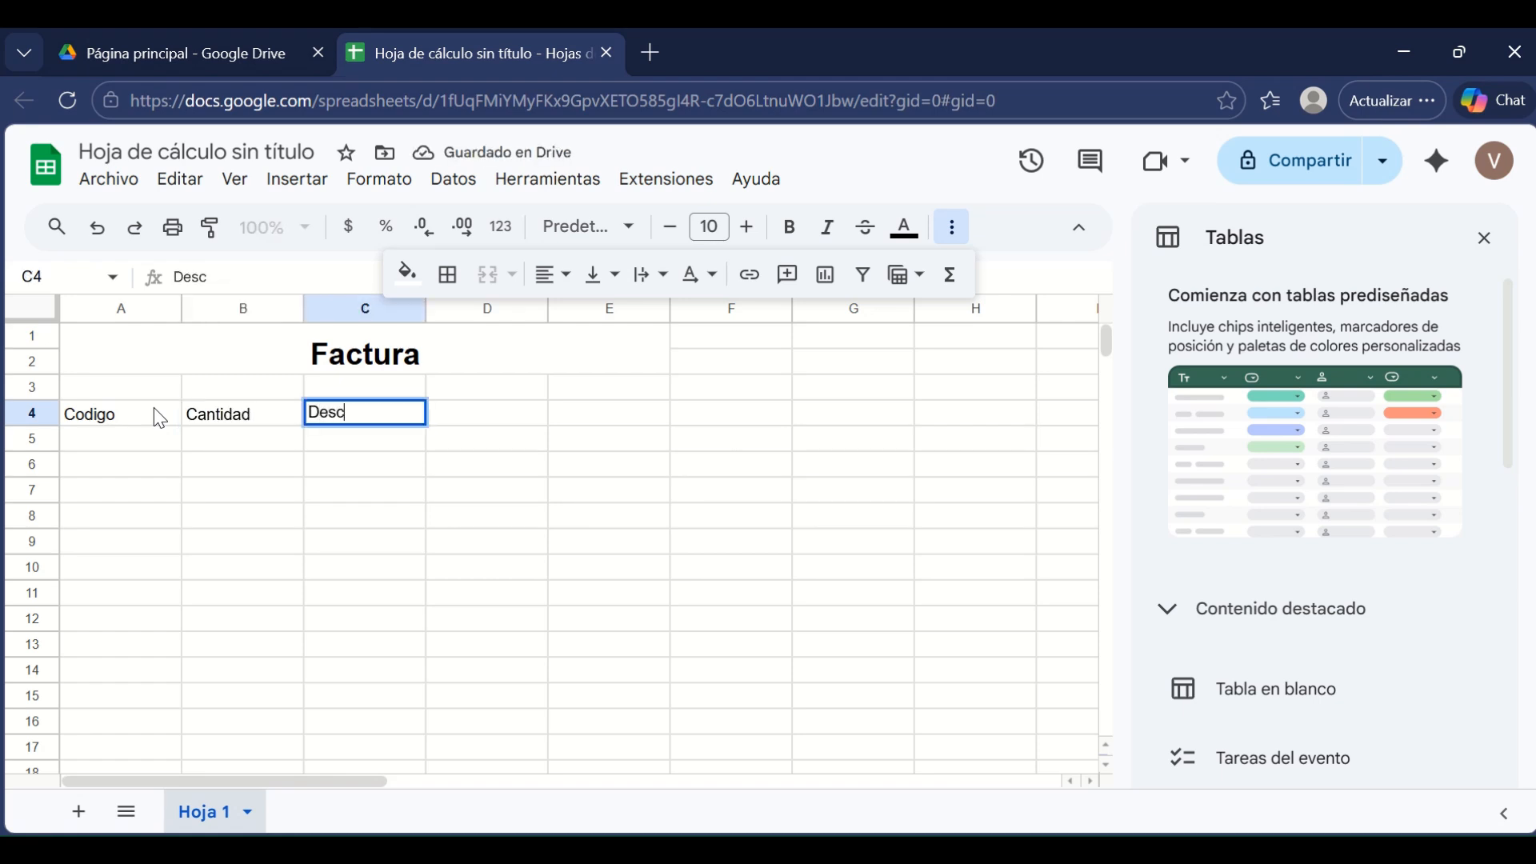
text(ripcion)
key(Tab)
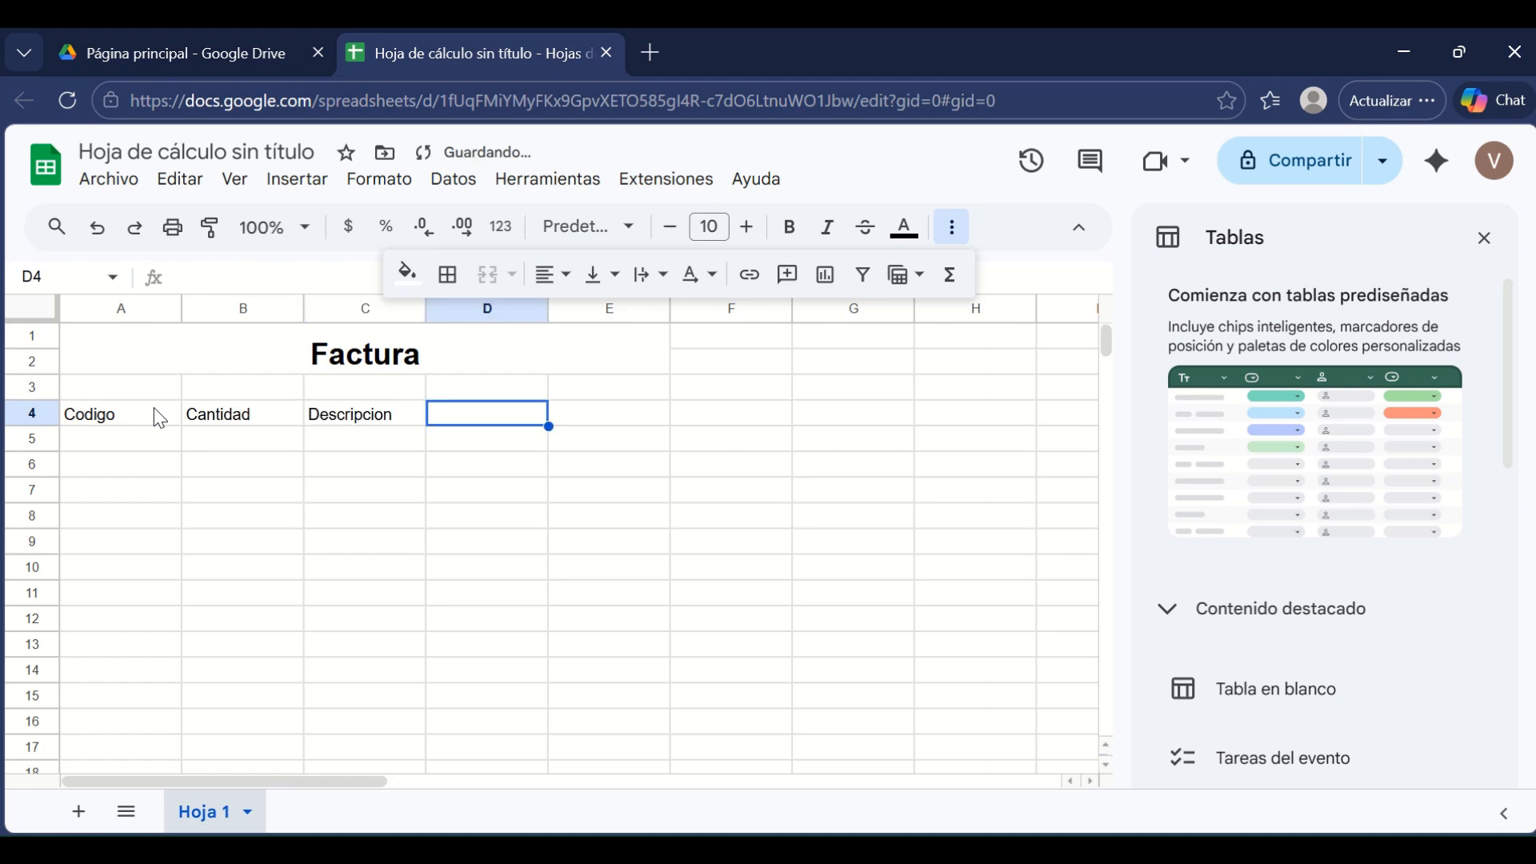
- Complete the header row with "Precio" in D4 and "Total" in E4
text(Pecio)
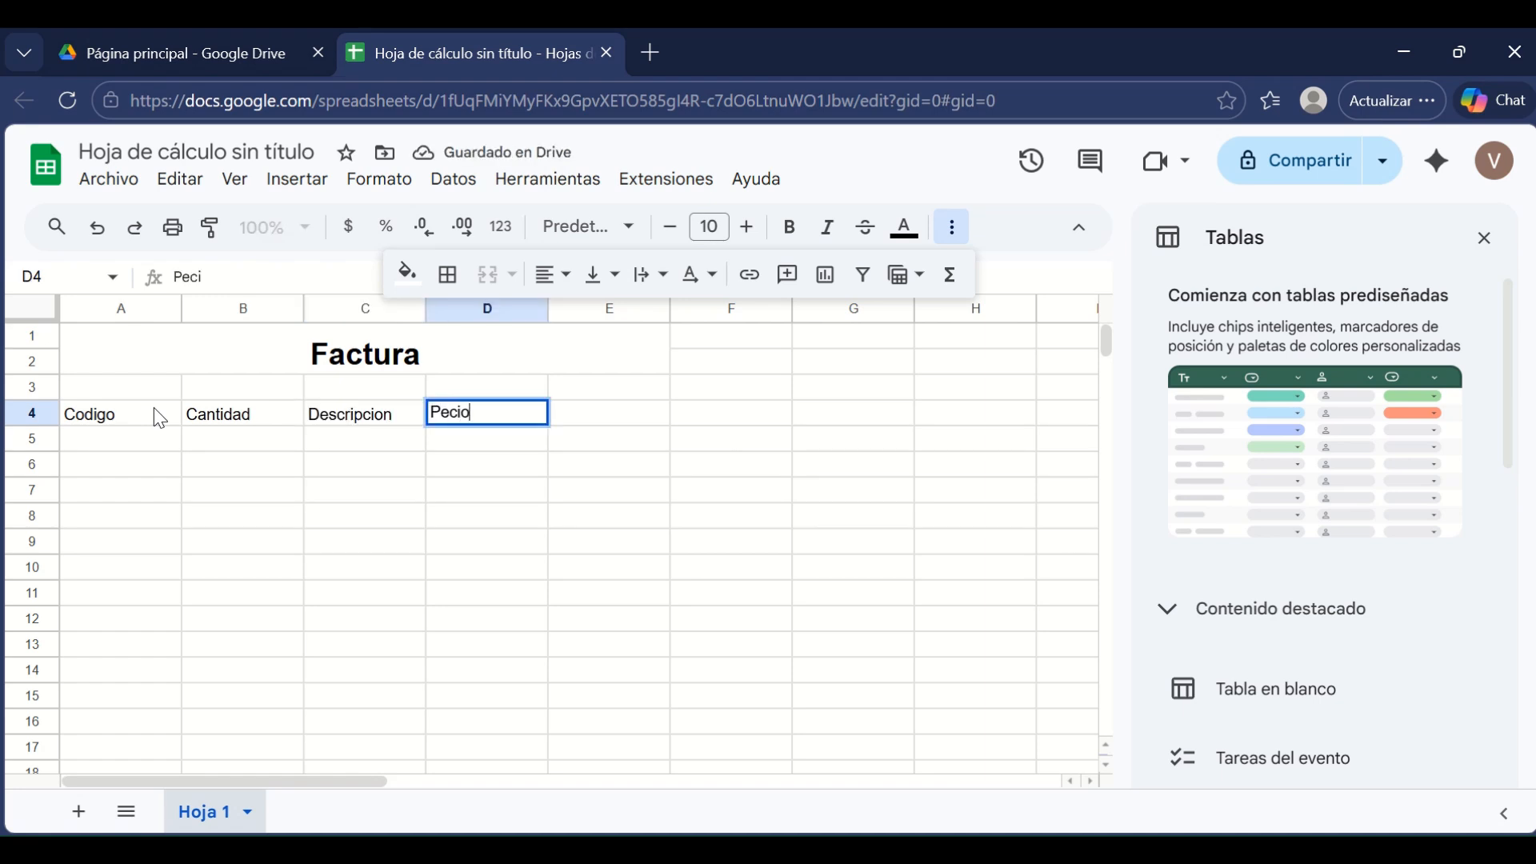
key(BackSpace)
key(BackSpace)
key(BackSpace)
text(re)
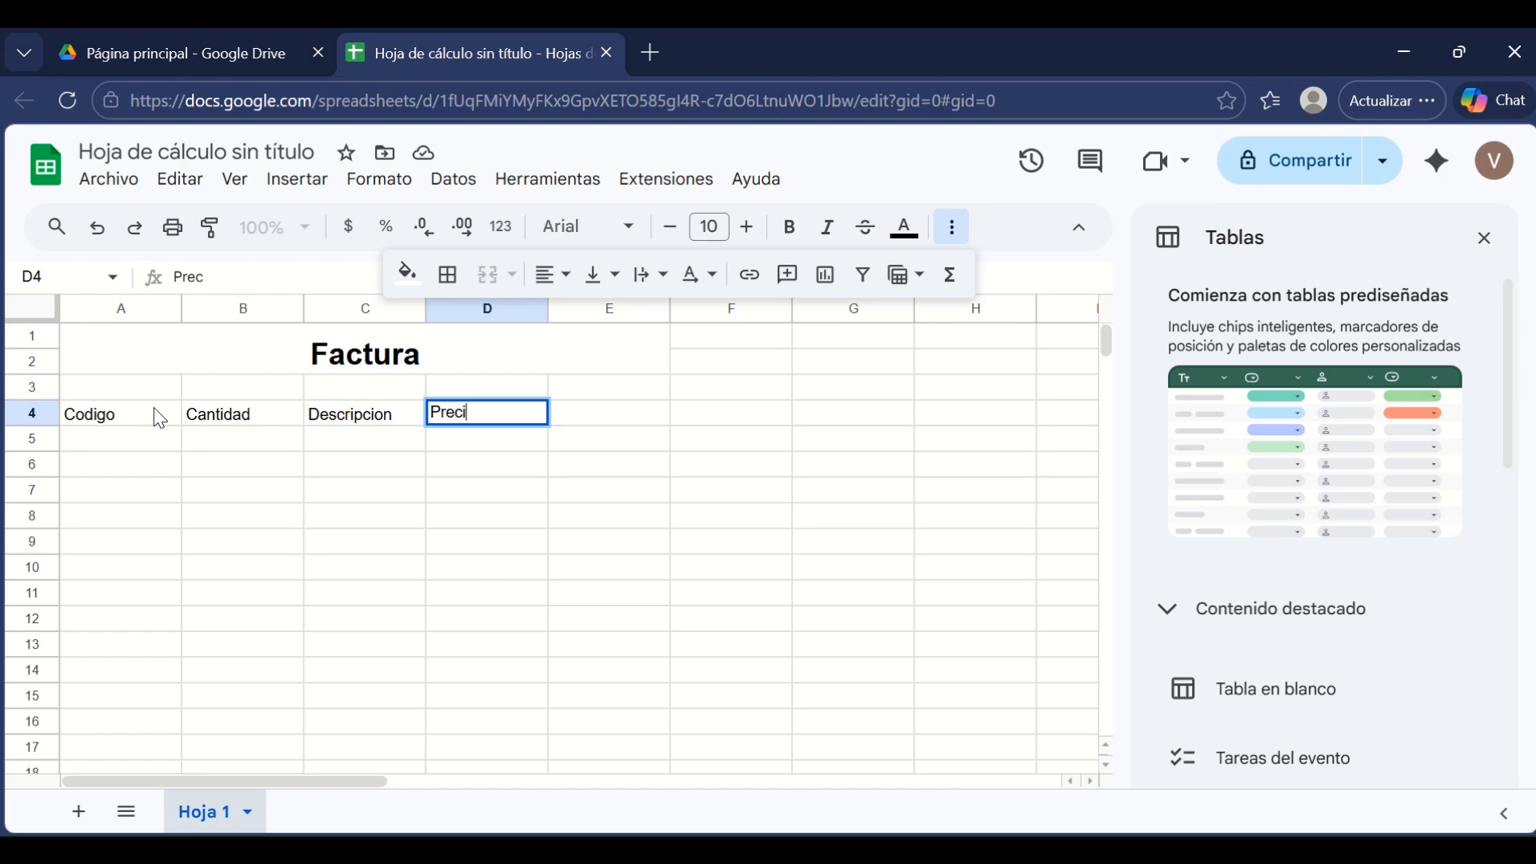
key(Tab)
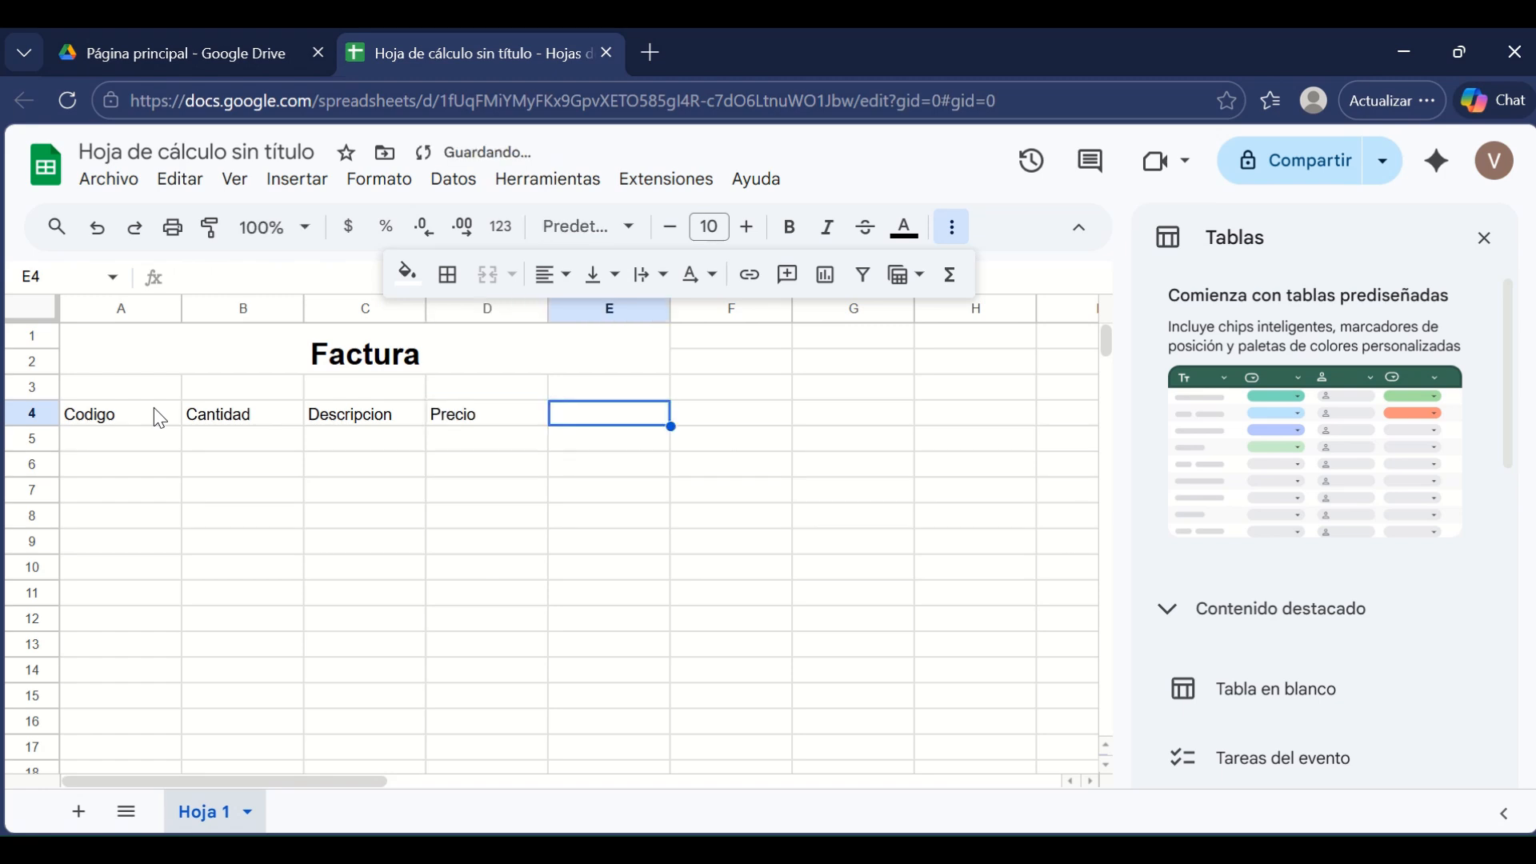
text(Total)
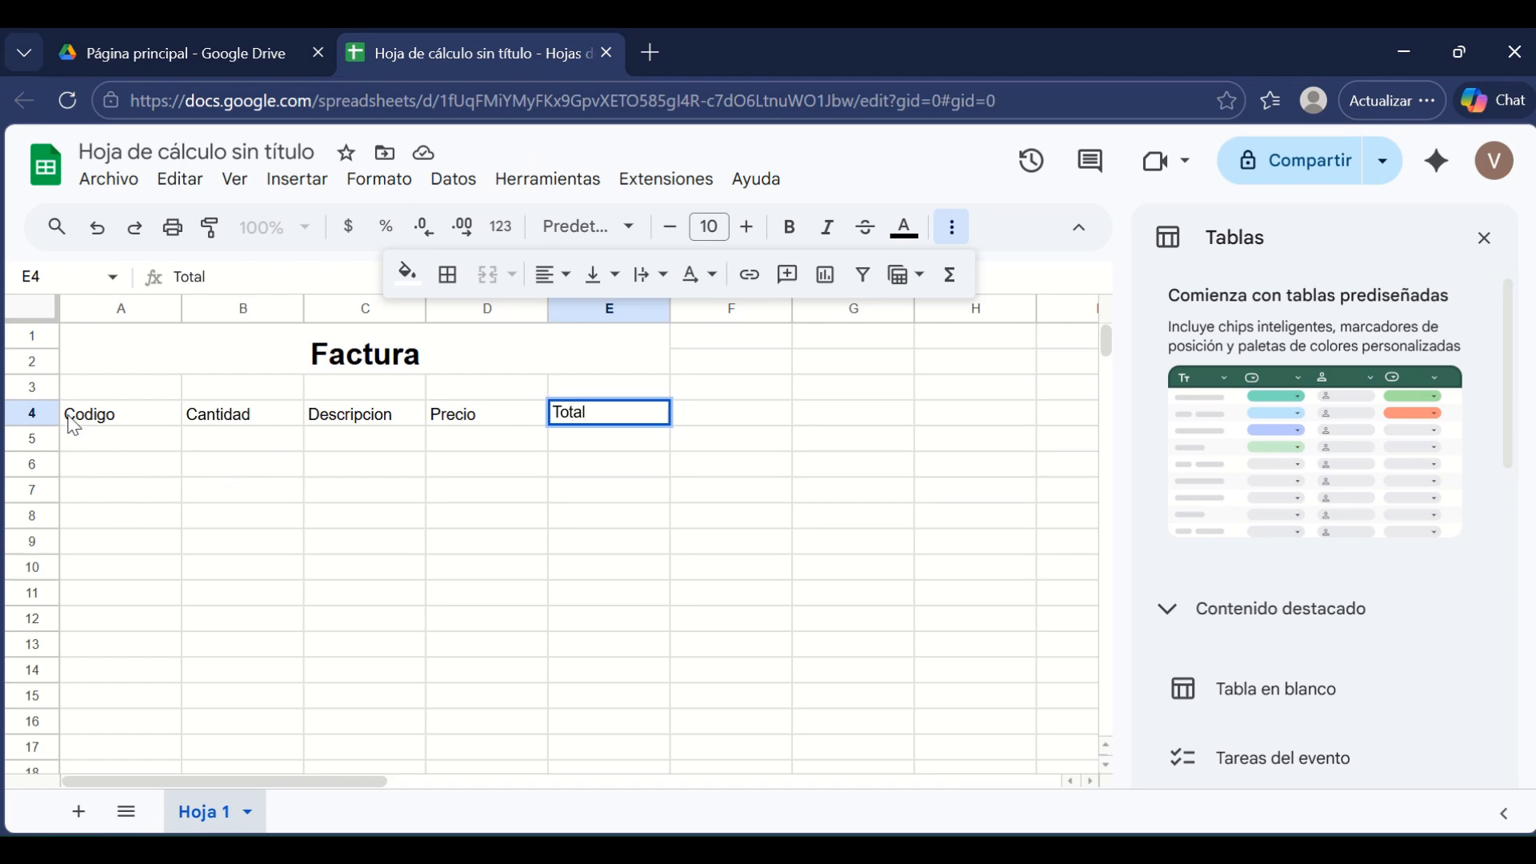
- Format the header row A4:E4 with a bright green fill and bold text at size 11
drag(80, 416, 560, 411)
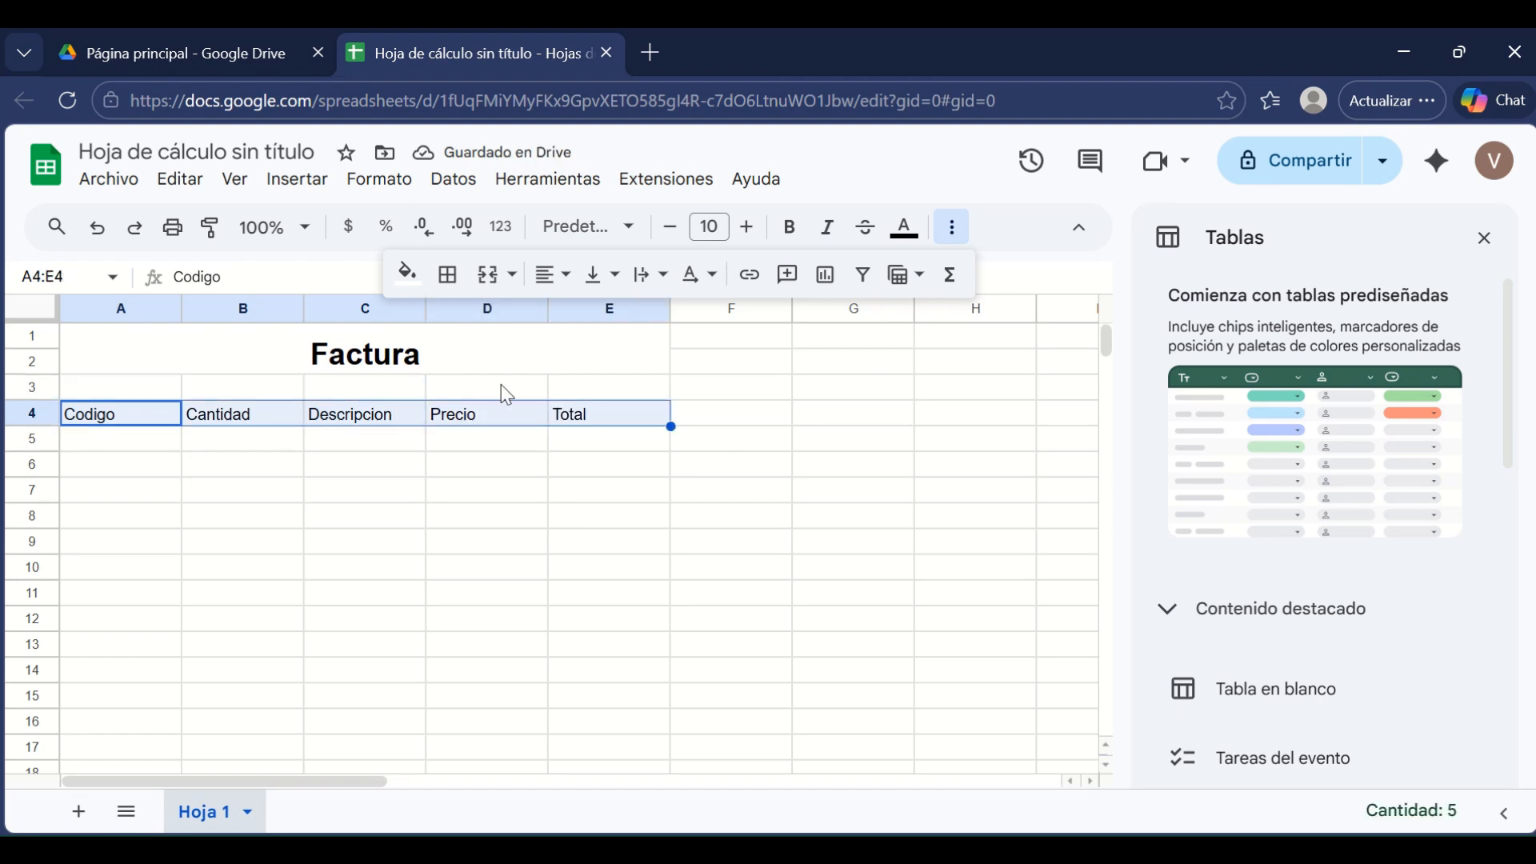
click(419, 281)
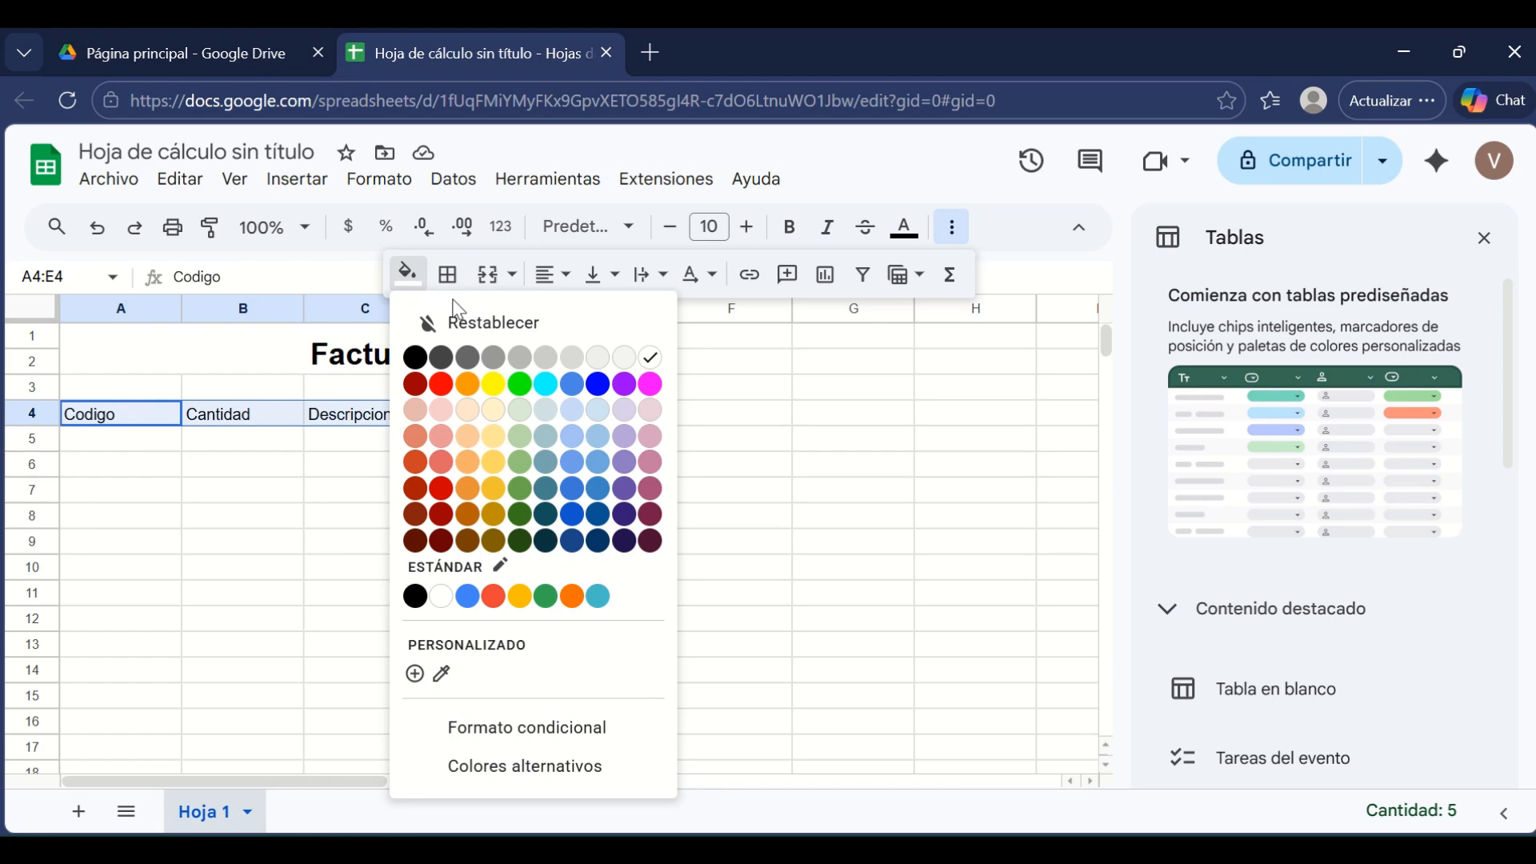
click(521, 385)
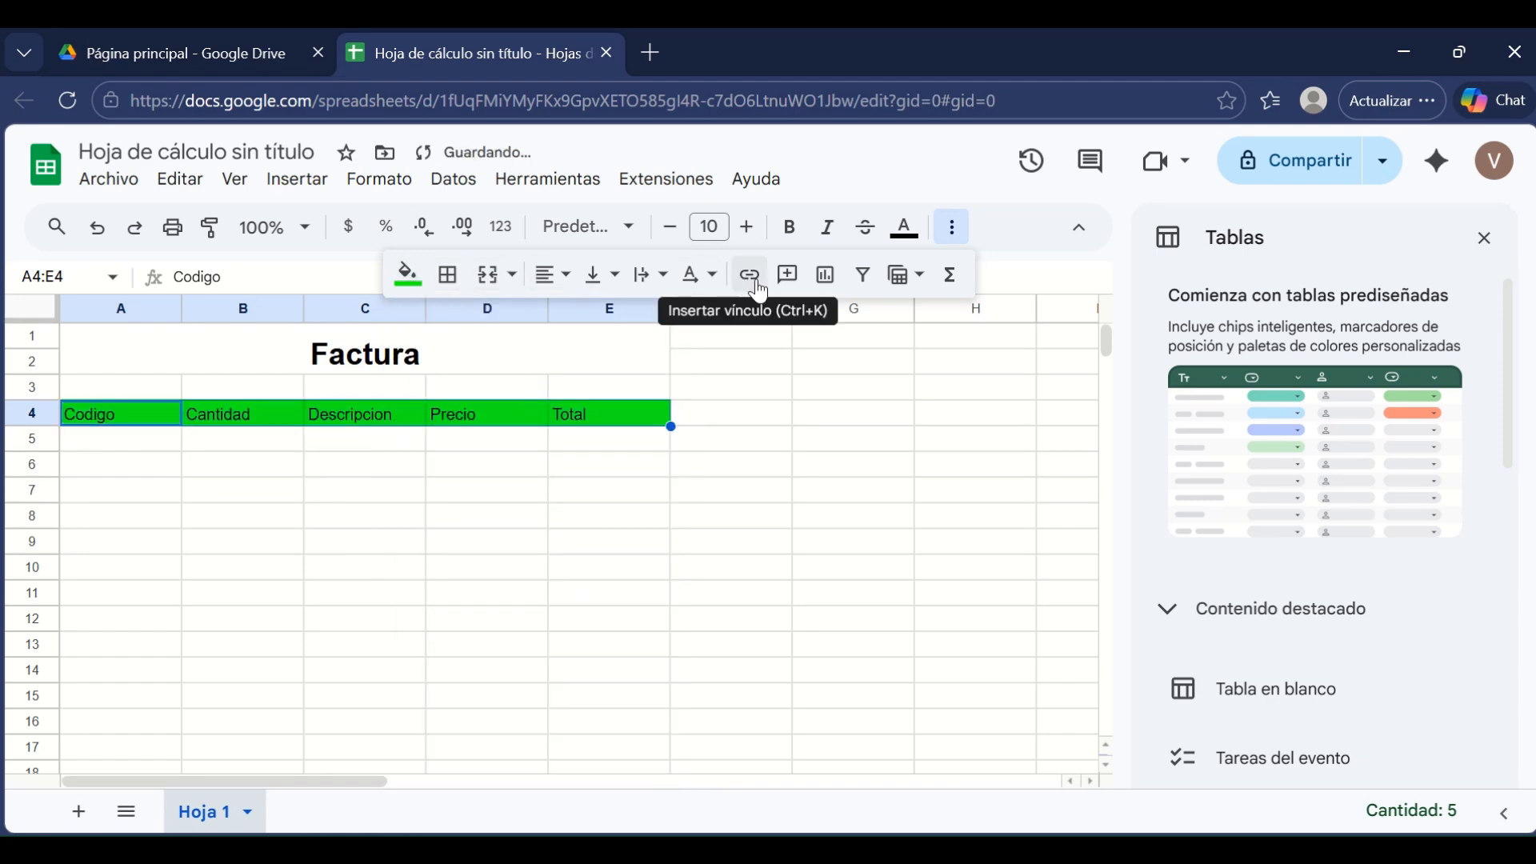
click(775, 230)
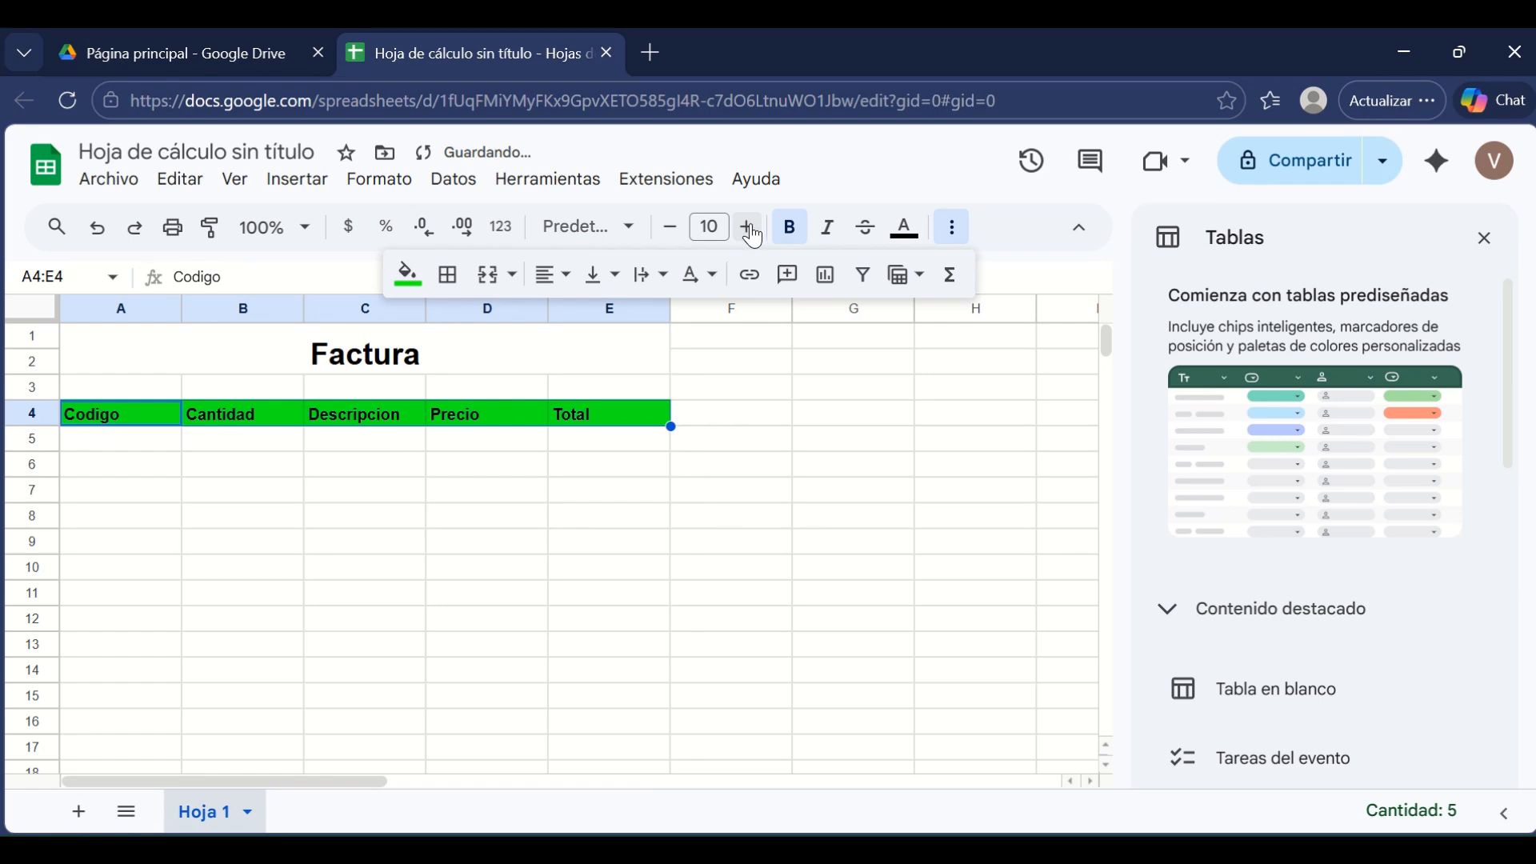
click(760, 232)
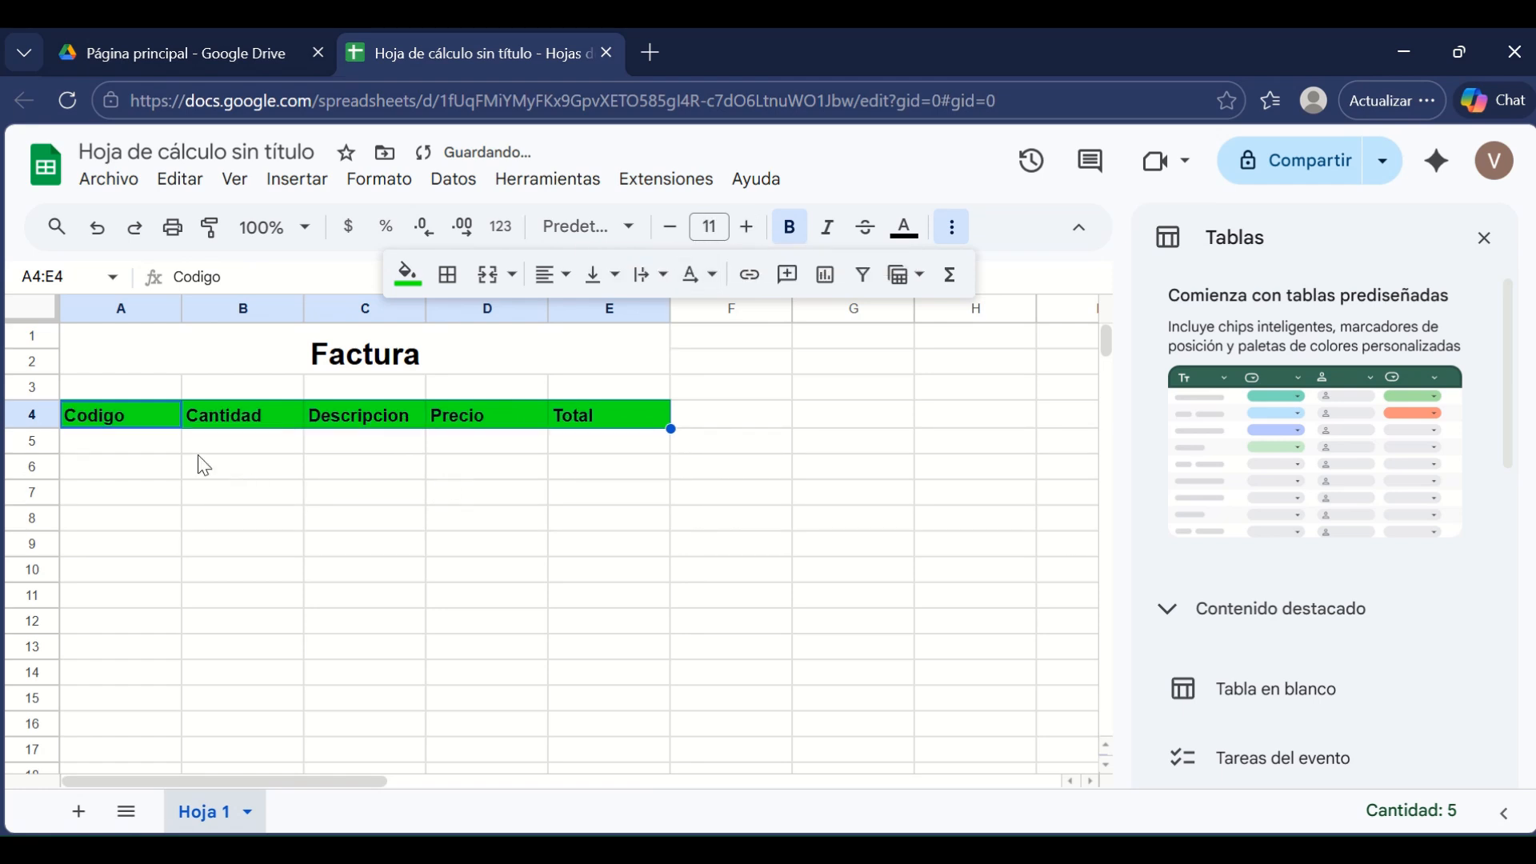
- Fill A5:D8 with C-225, 5, Camisas, 2800; P-455, 3, Pantlones, 1950; Z-259, 2, Zapatos, 2300; C-478, 4, Cartera, 2000
click(170, 448)
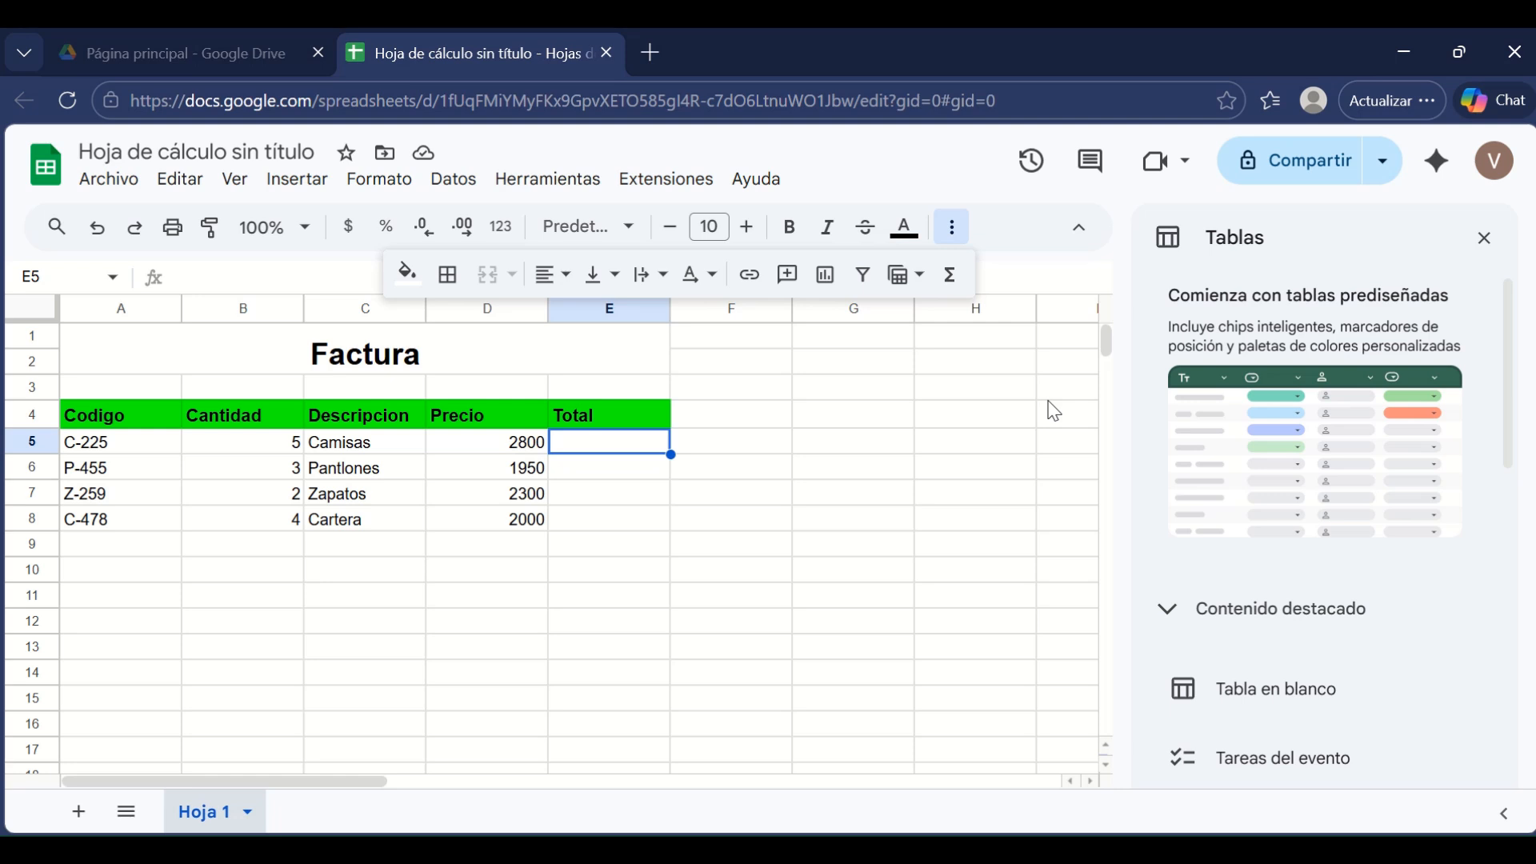
- Calculate the Camisas total in E5 with =D5*B5 and fill the formula down to E8
text(=)
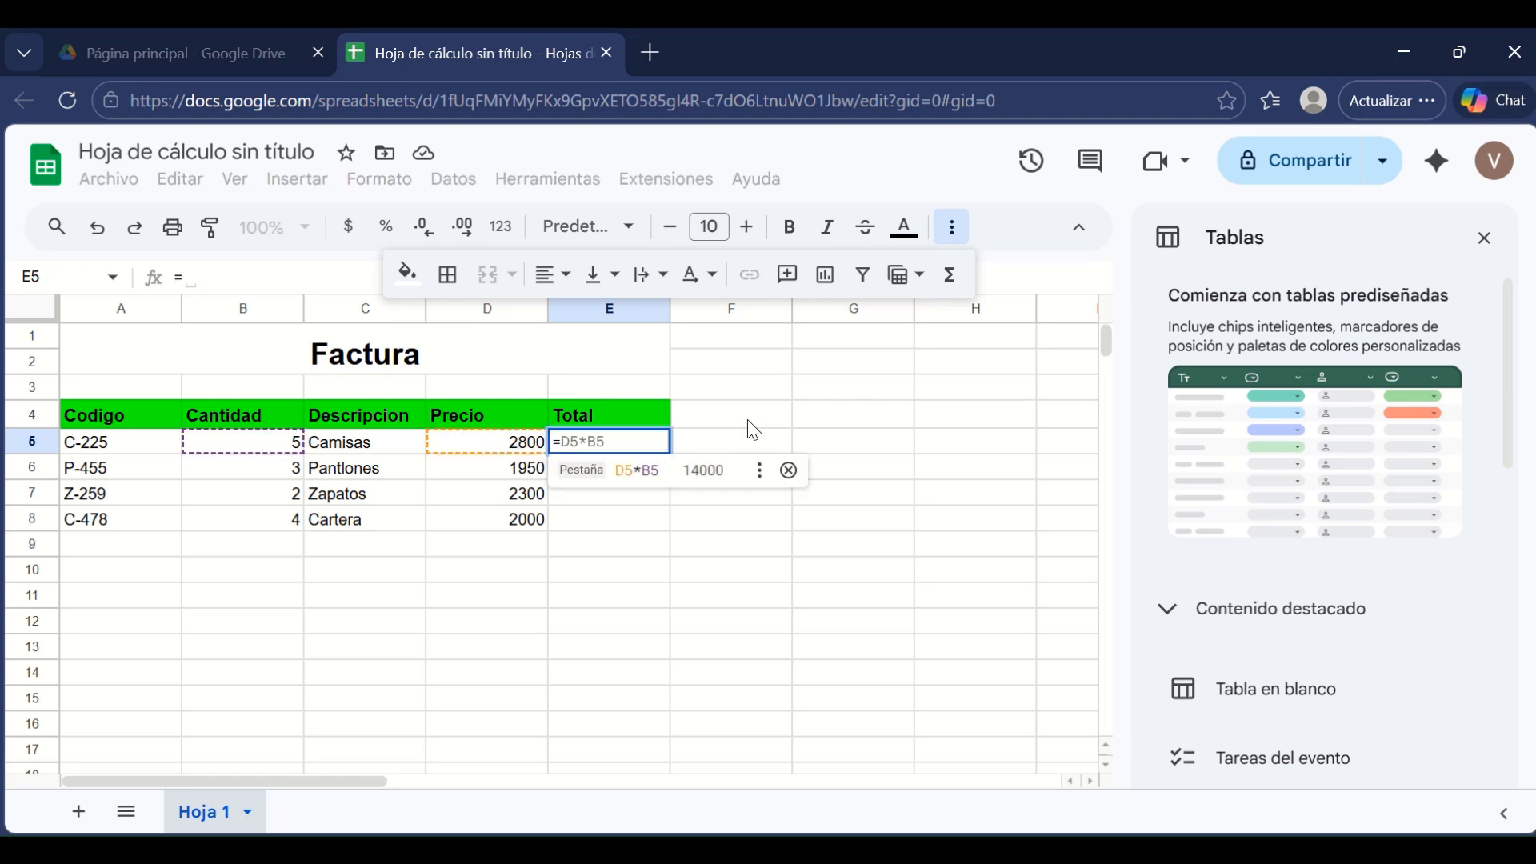
key(Tab)
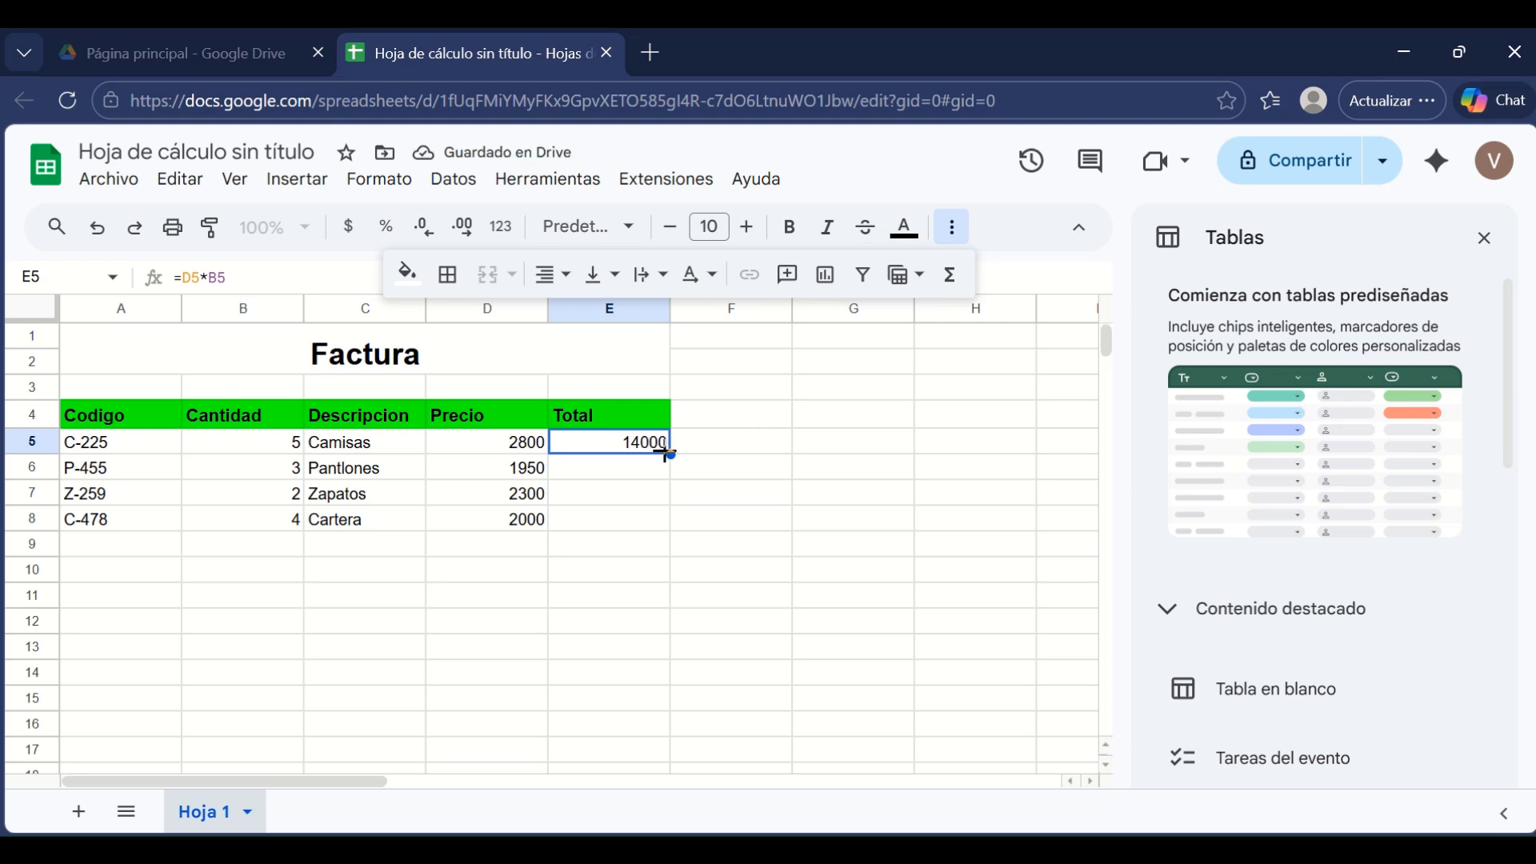
drag(670, 454, 672, 522)
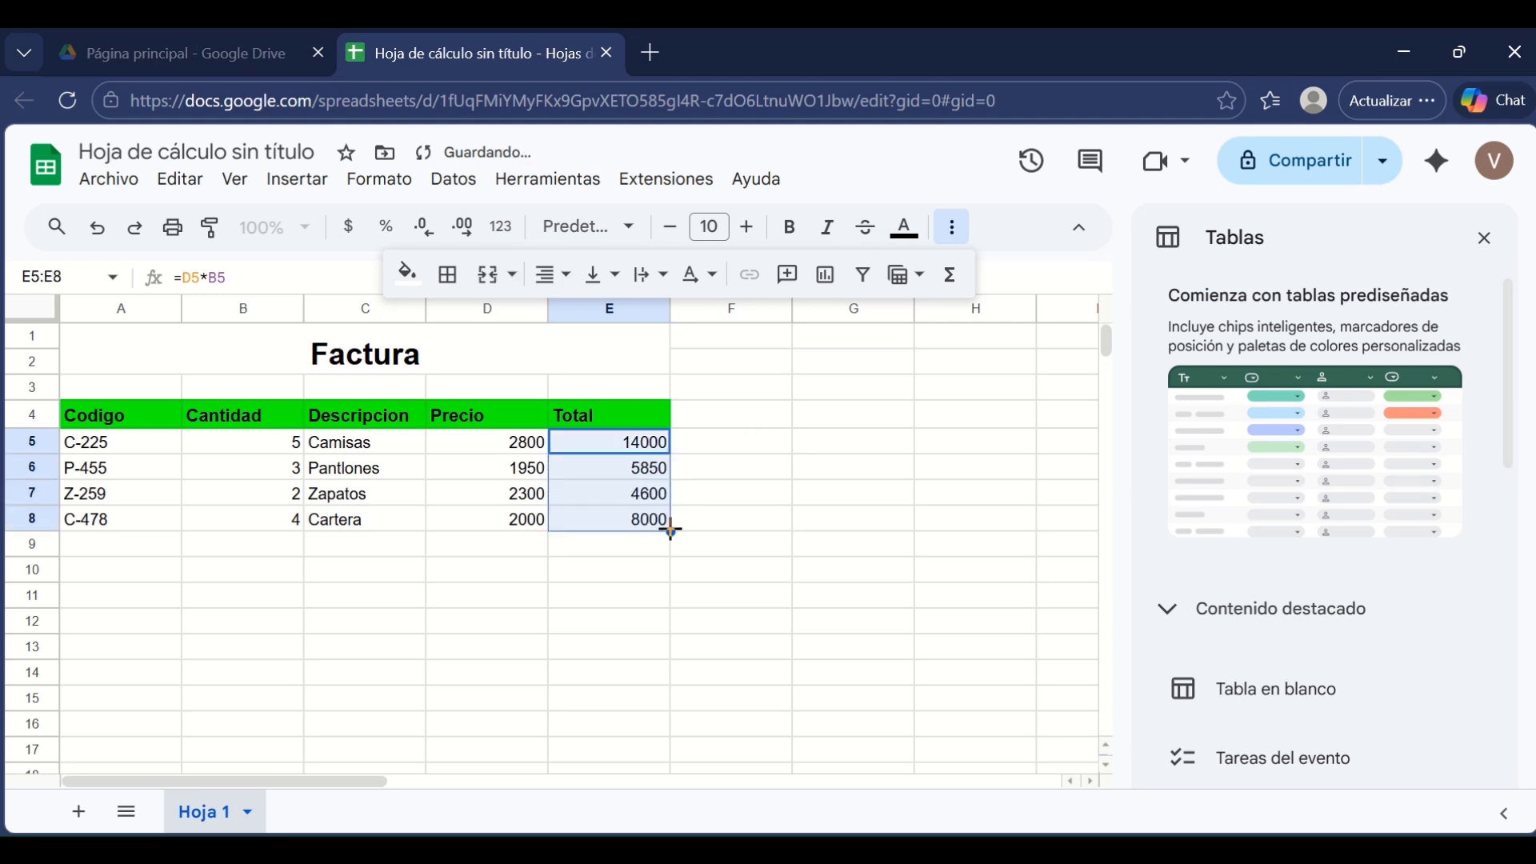
click(544, 552)
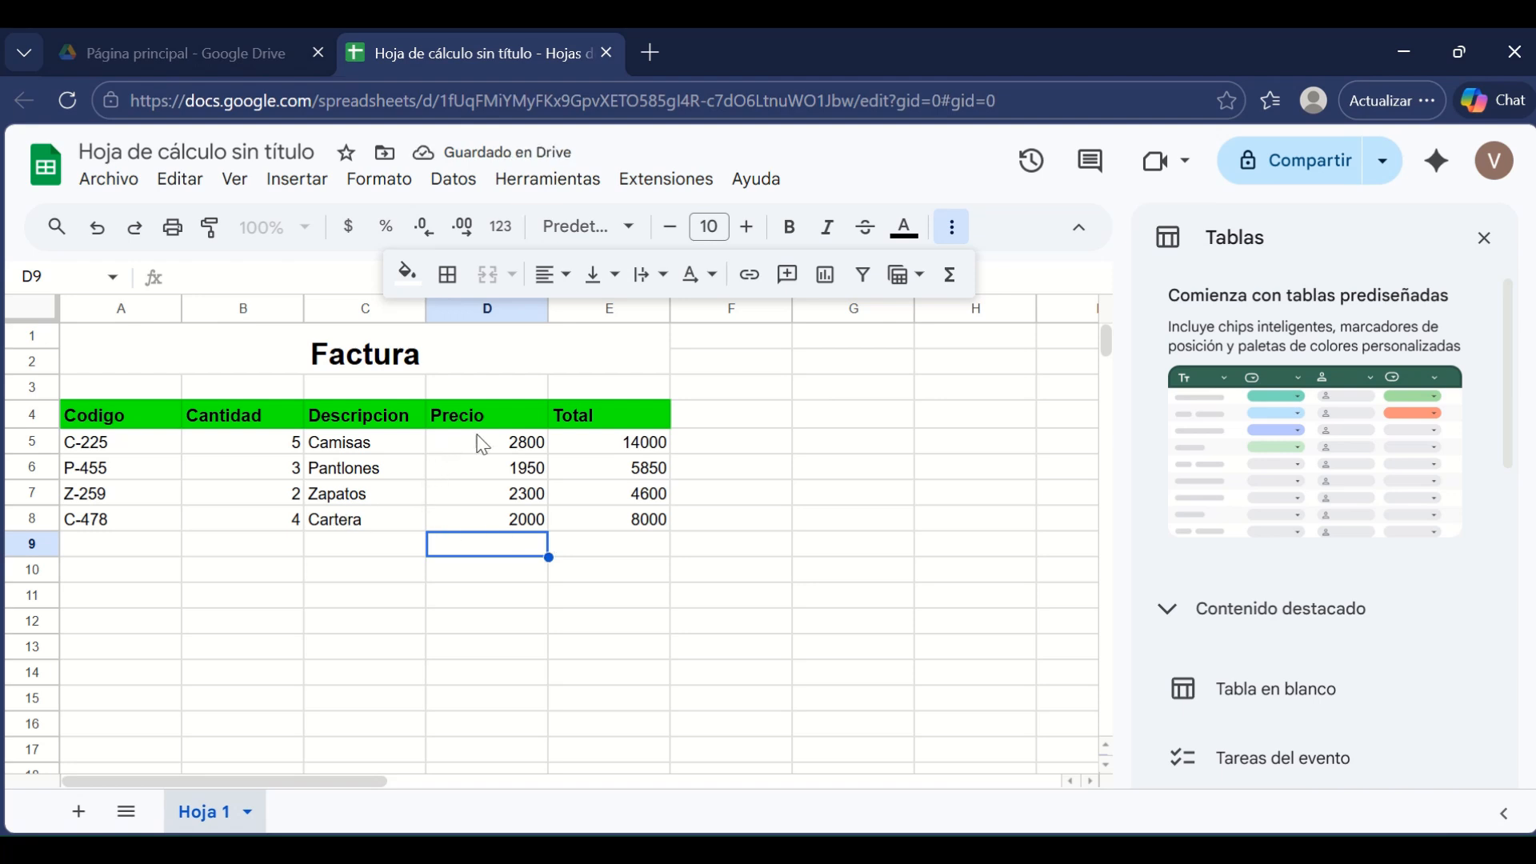
- Format the prices and totals in D5:E8 with the custom currency Peso dominicano (RD$1,000.00)
drag(490, 452, 622, 539)
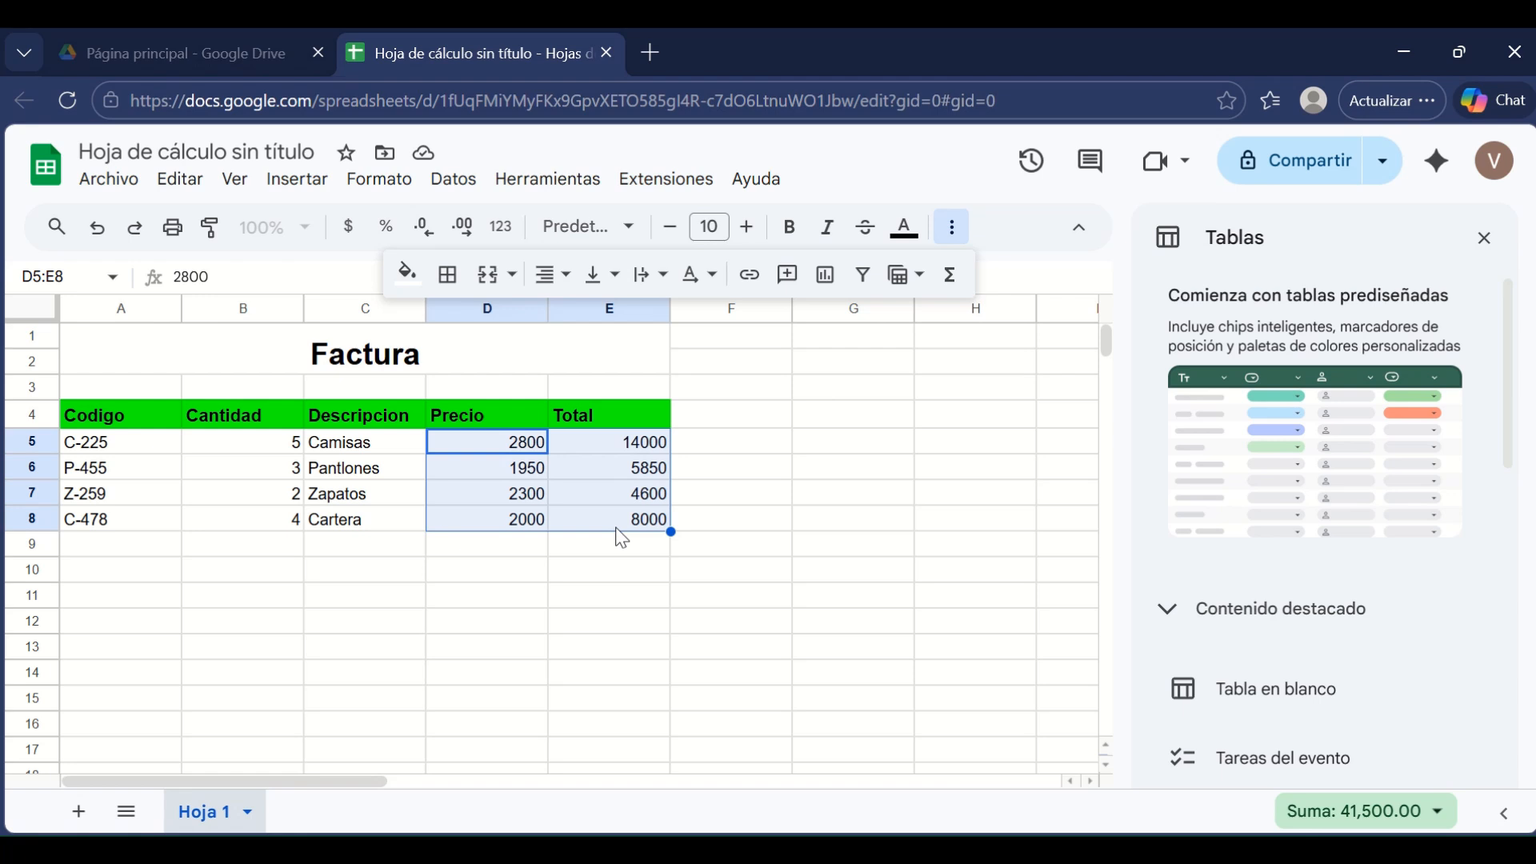
click(502, 229)
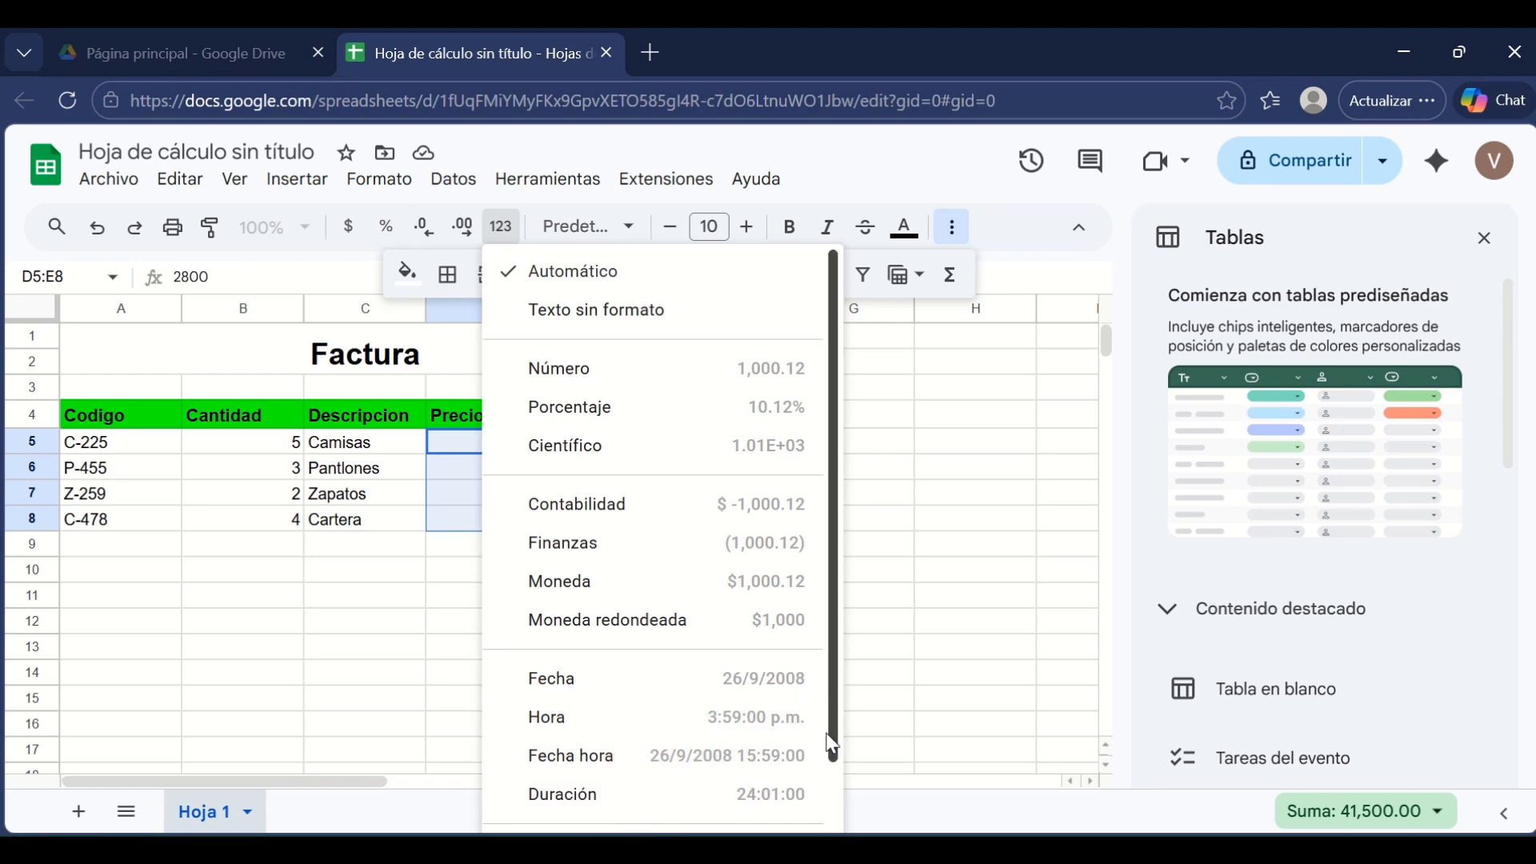
drag(833, 748, 838, 832)
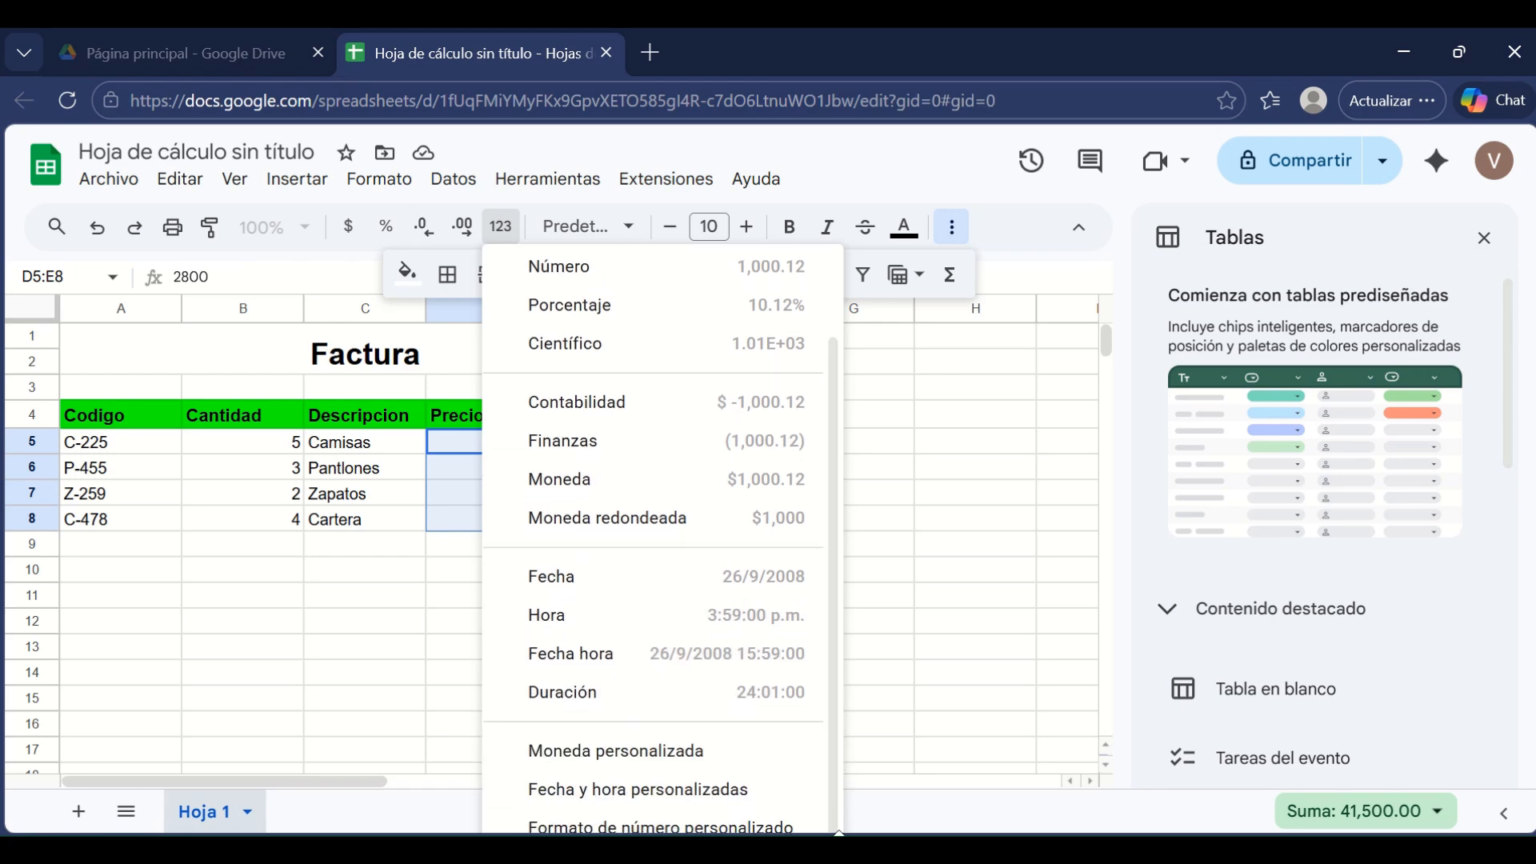
click(656, 750)
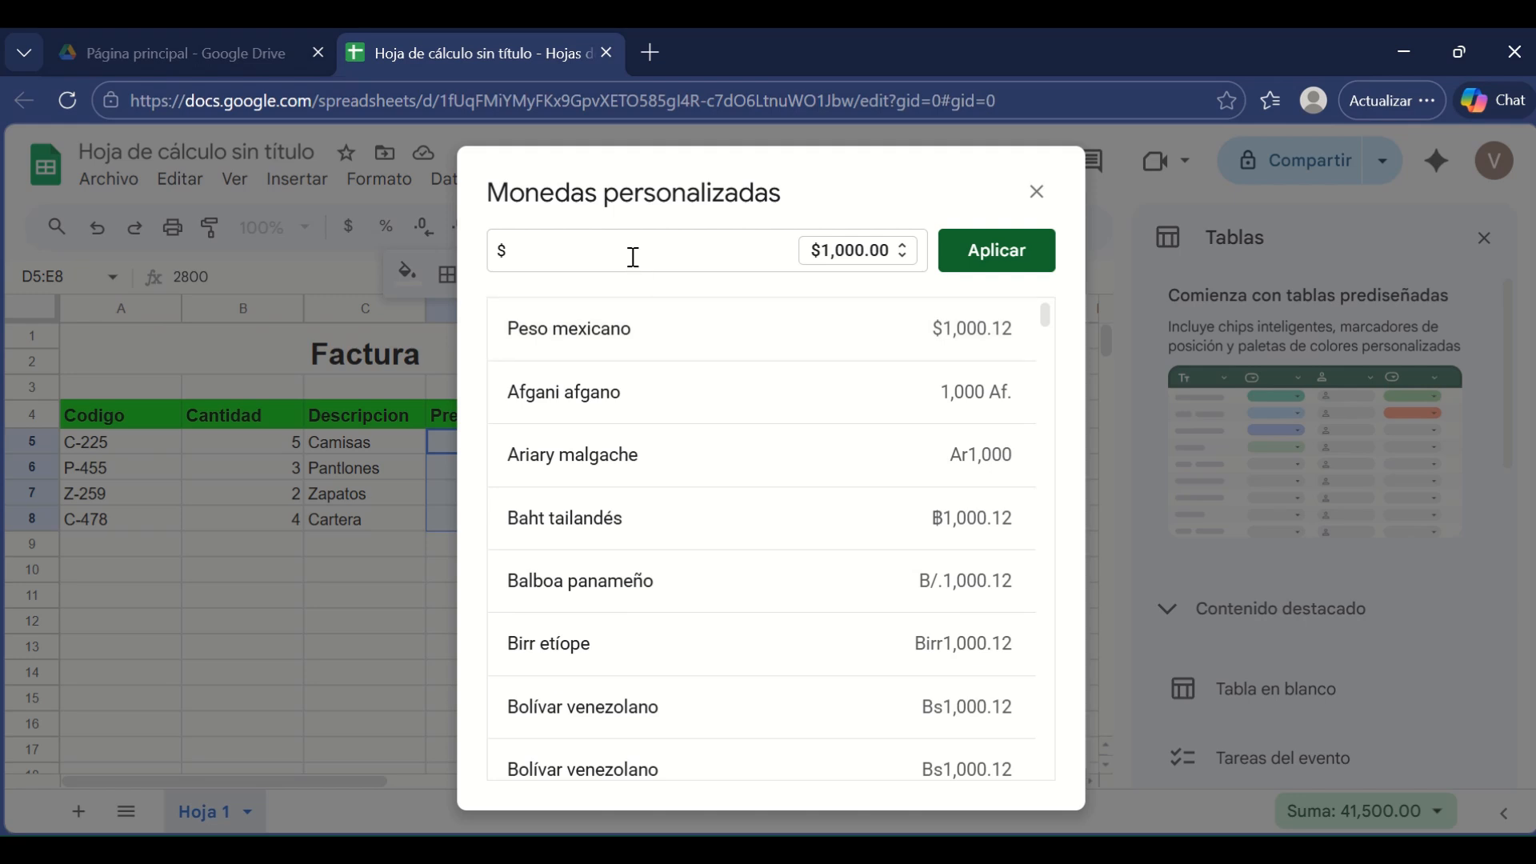
click(609, 254)
key(BackSpace)
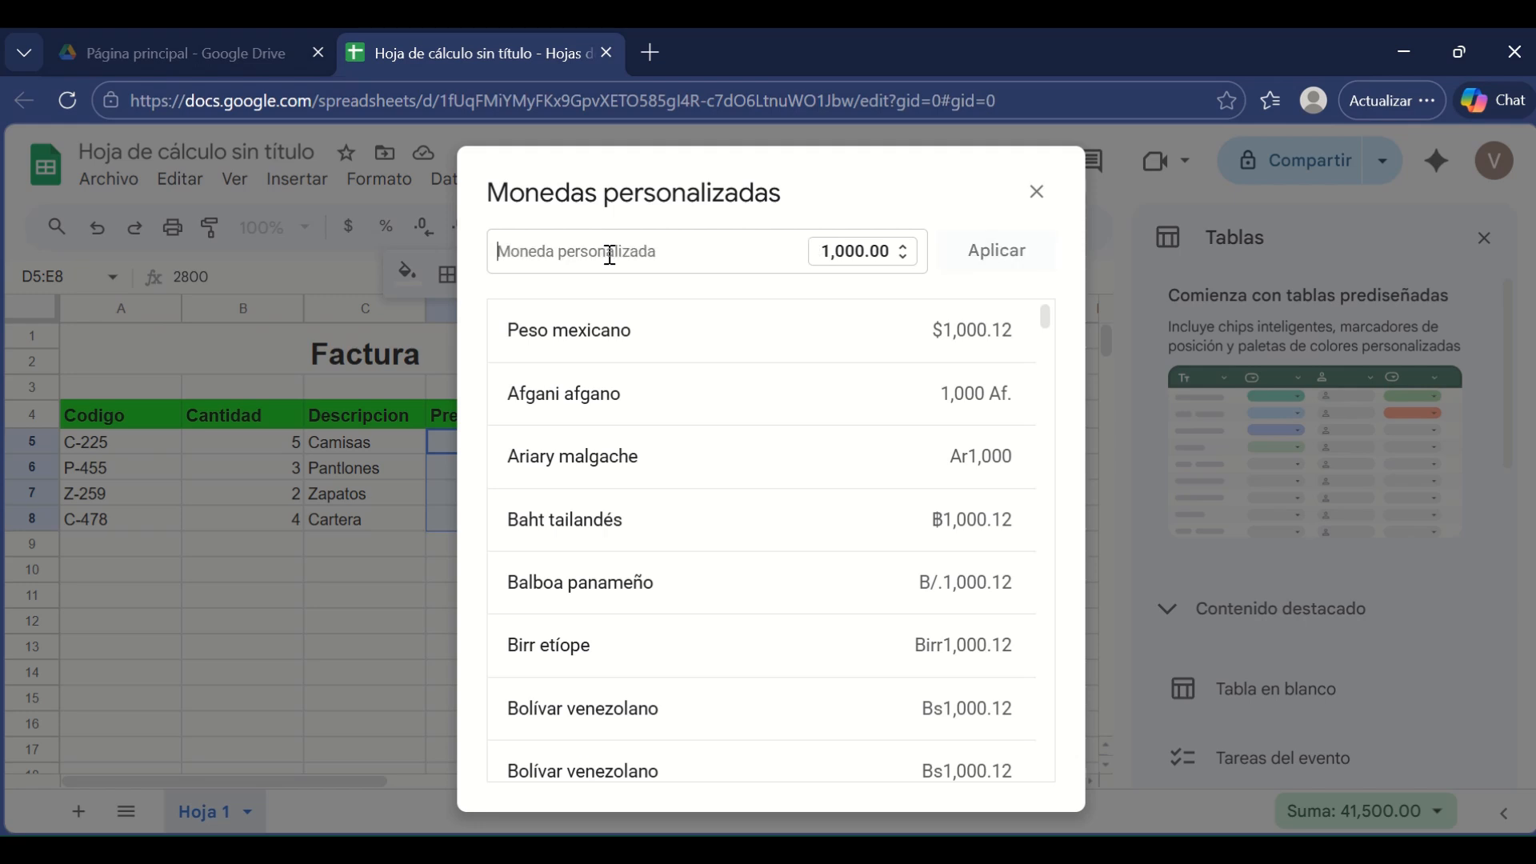
text(peso)
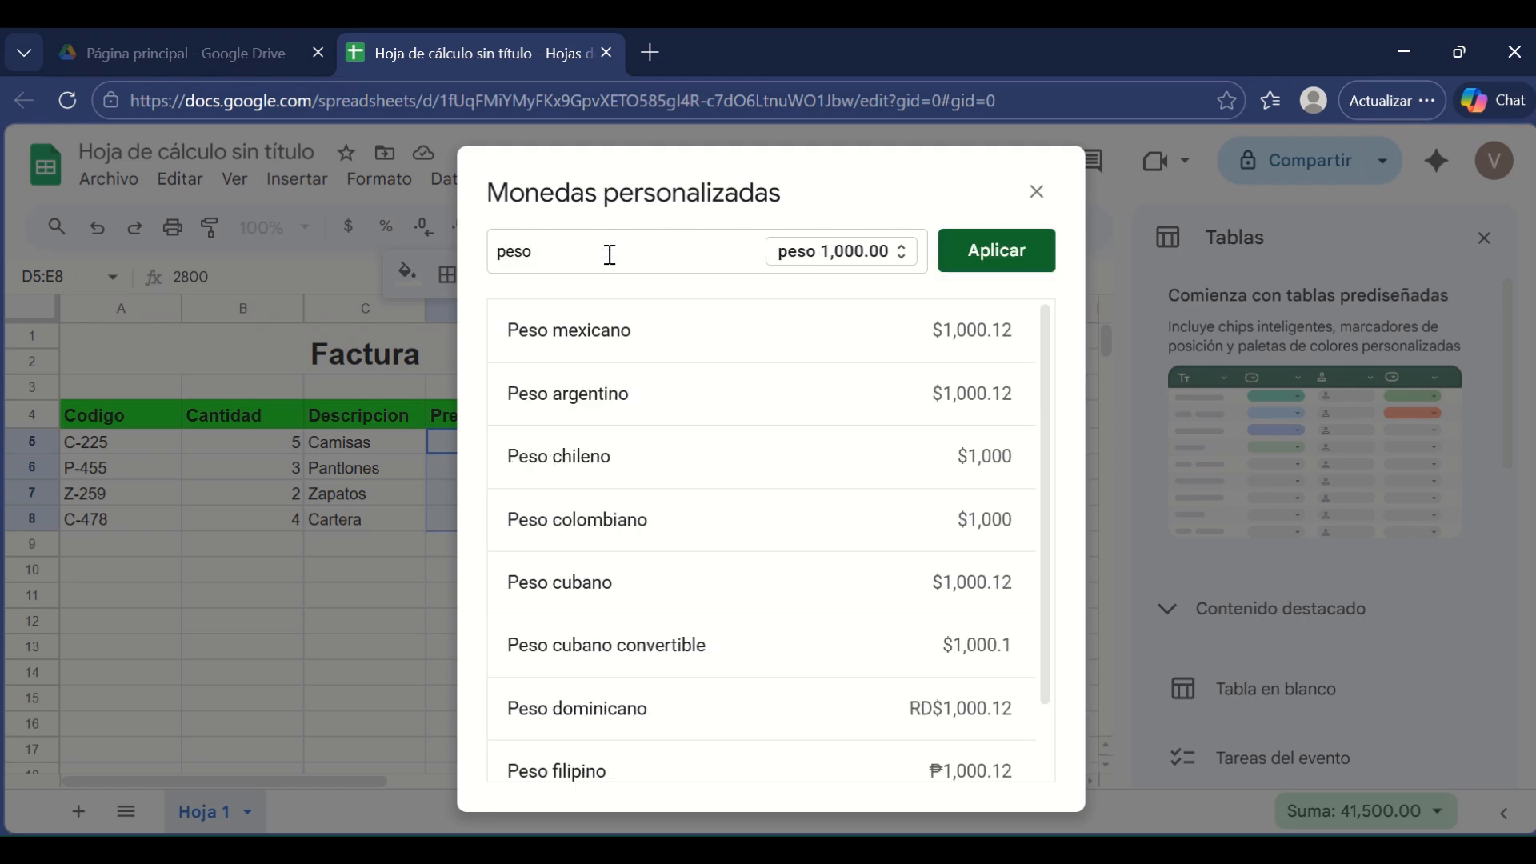
text( dom)
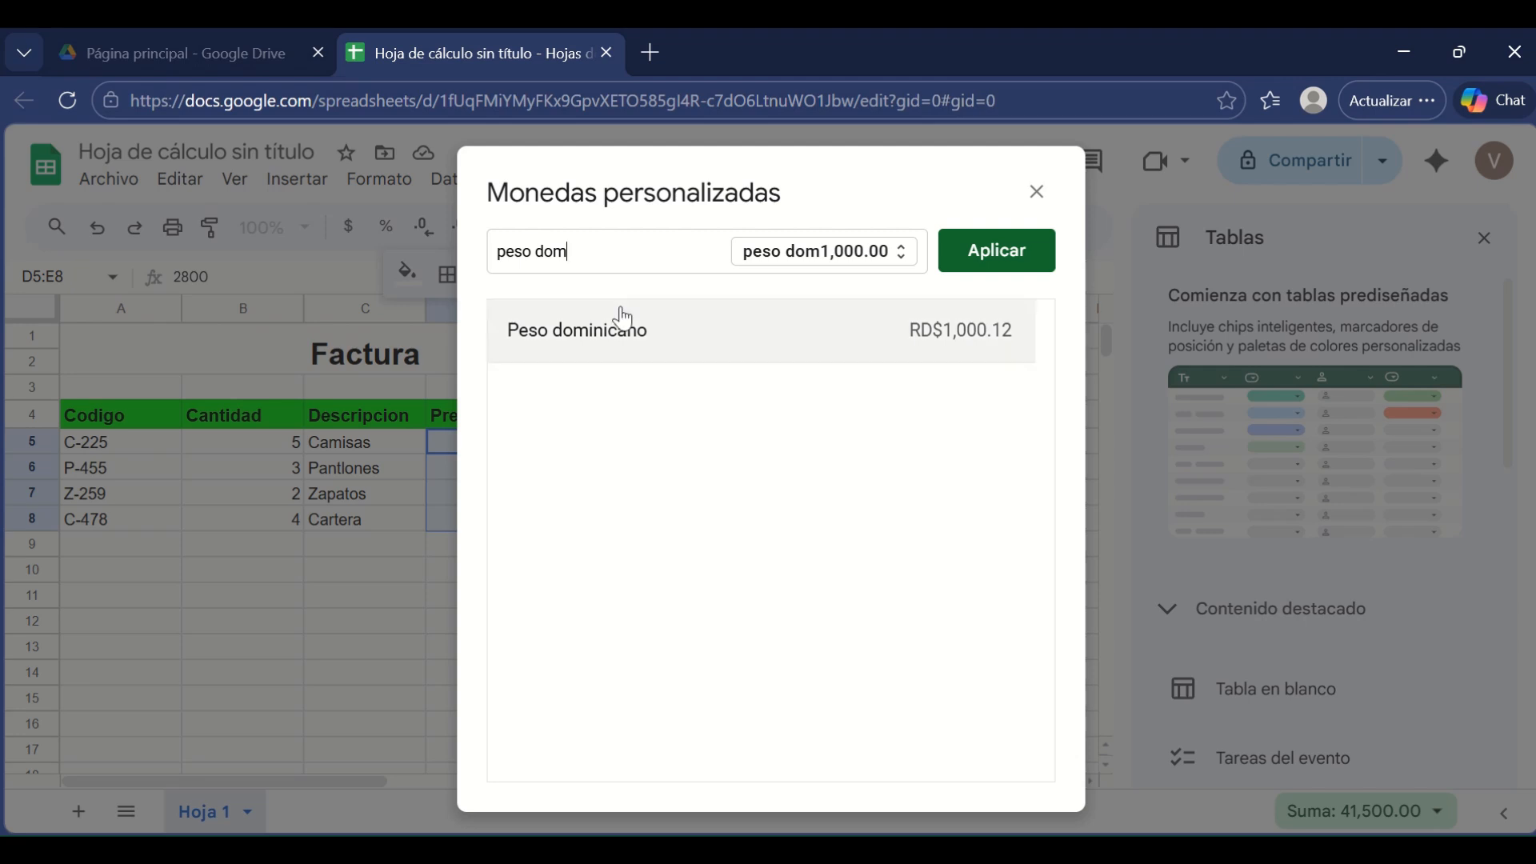
click(632, 344)
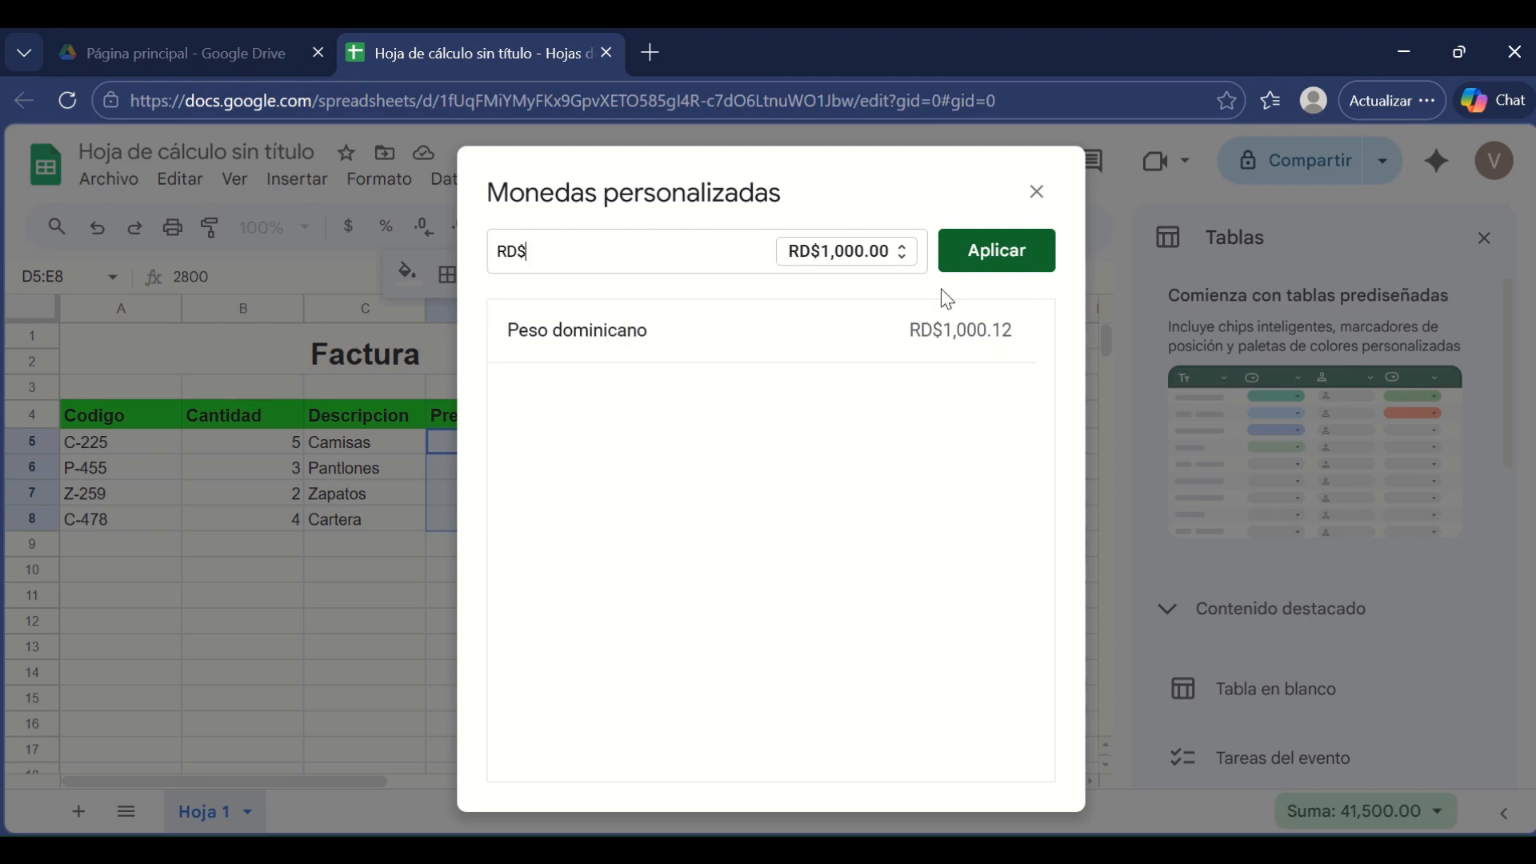
click(992, 264)
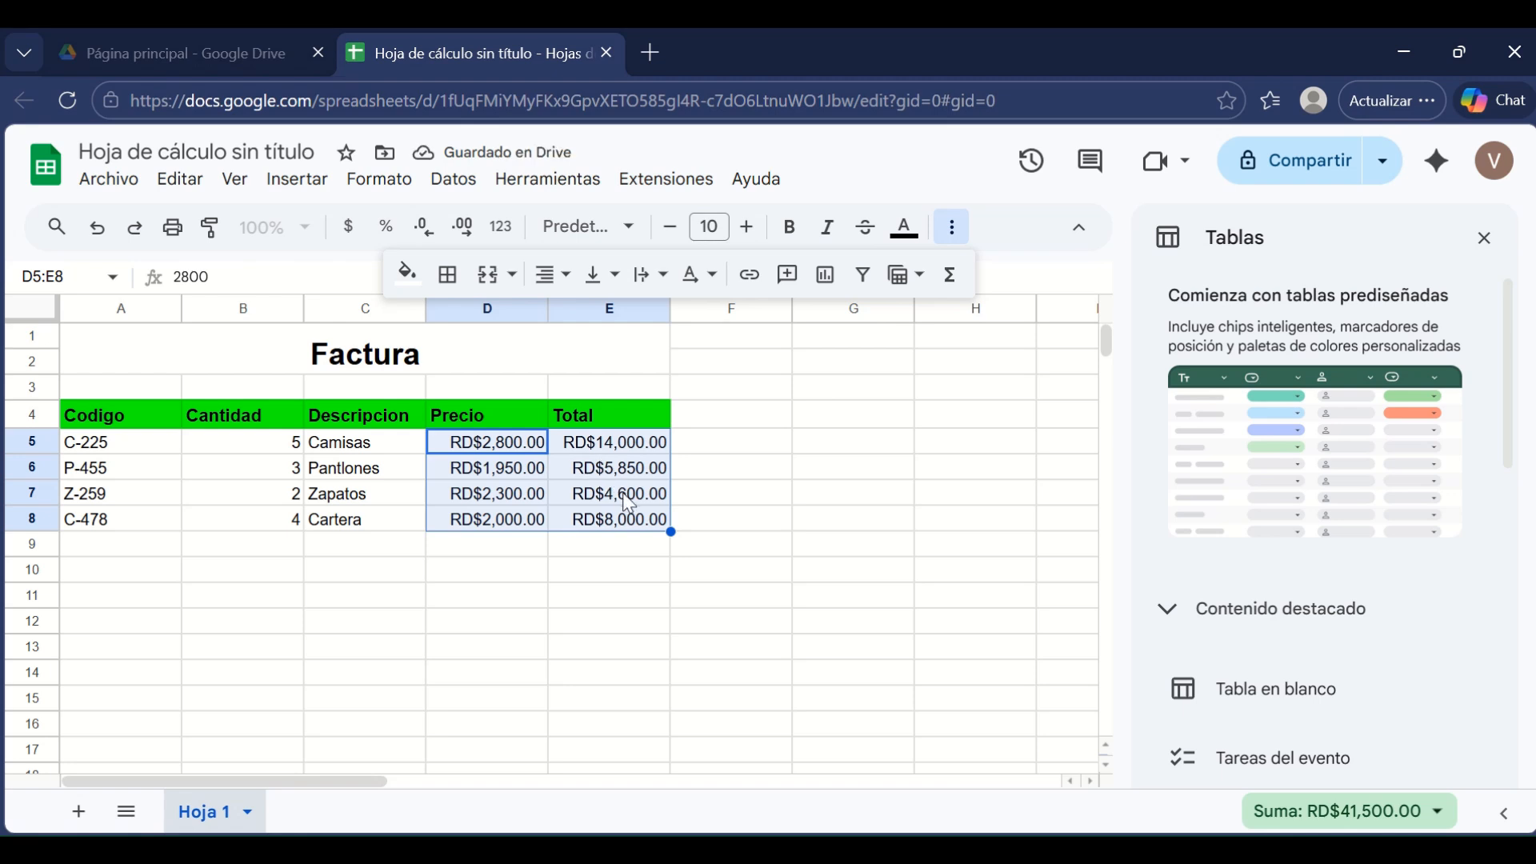
- Undo the Dominican peso format on D5:E8 and redo it
scroll(338, 504, right, 2)
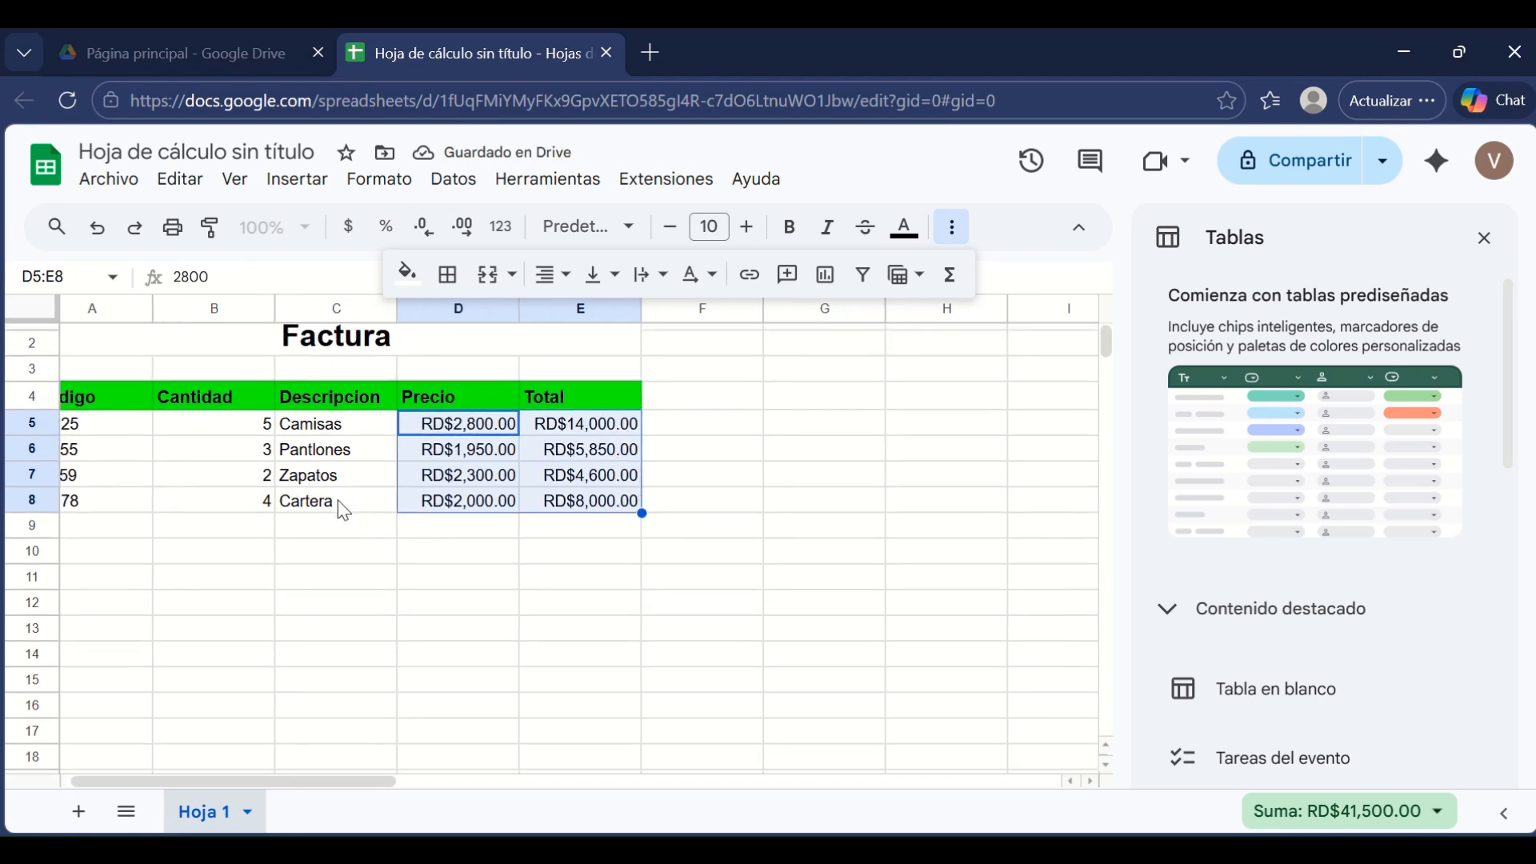
key(ctrl+z)
click(458, 596)
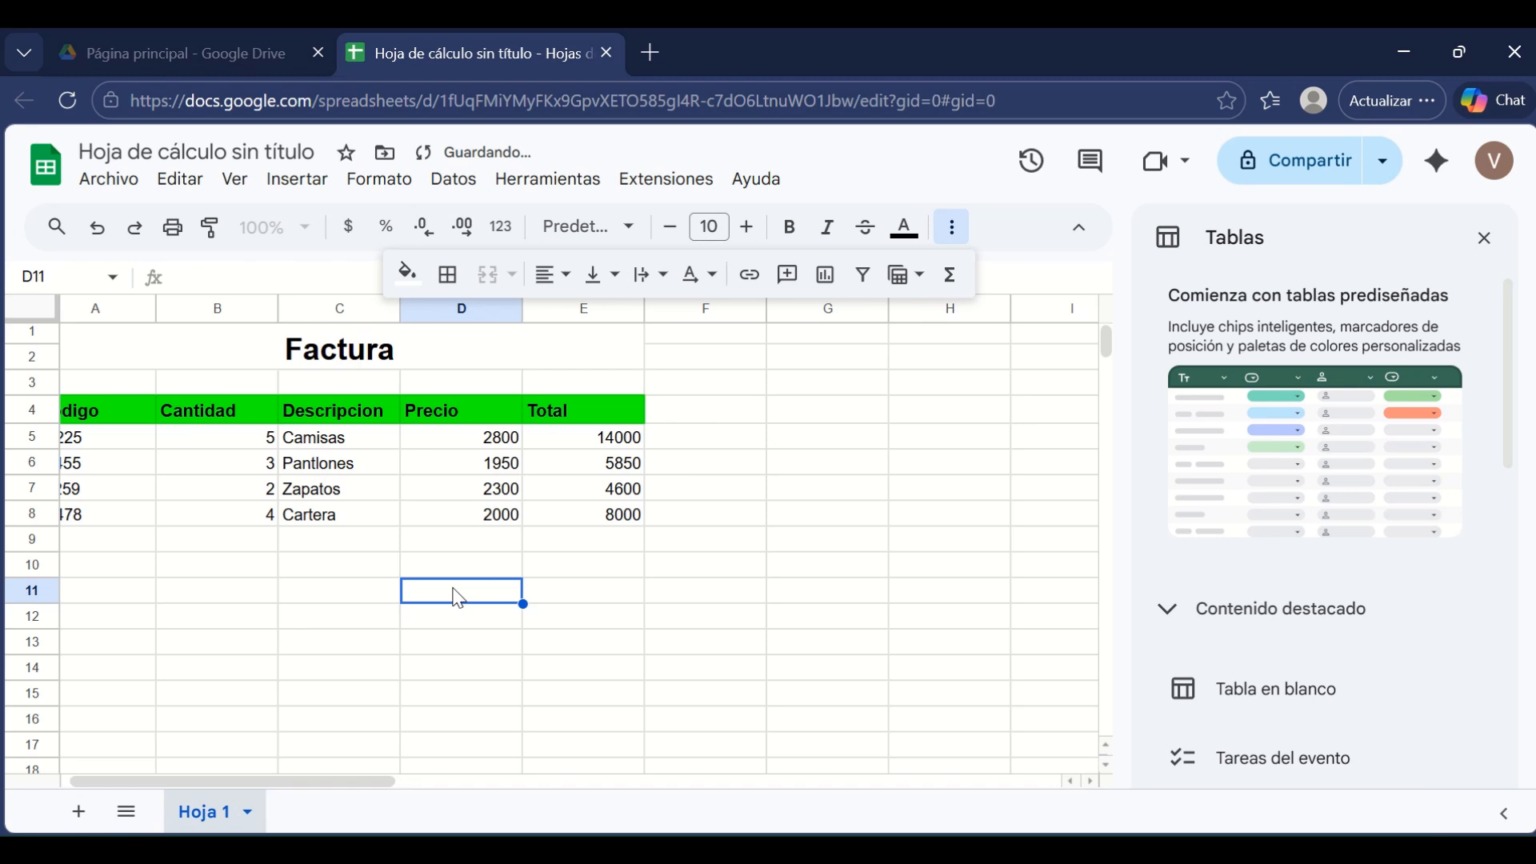
key(ctrl+y)
- Apply all borders to the invoice range A1:E8
click(146, 351)
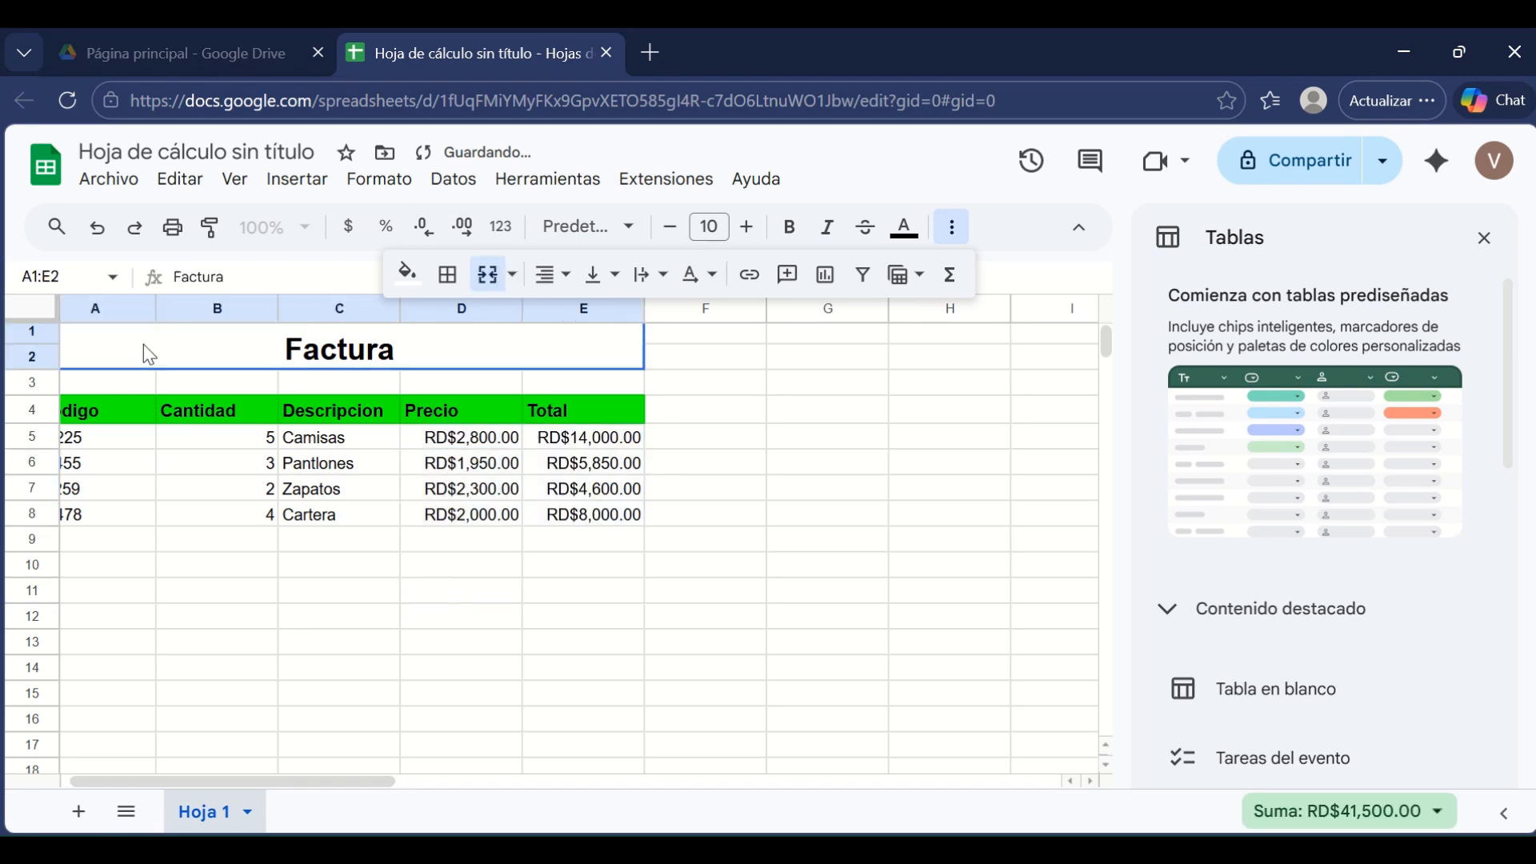
drag(147, 352, 464, 515)
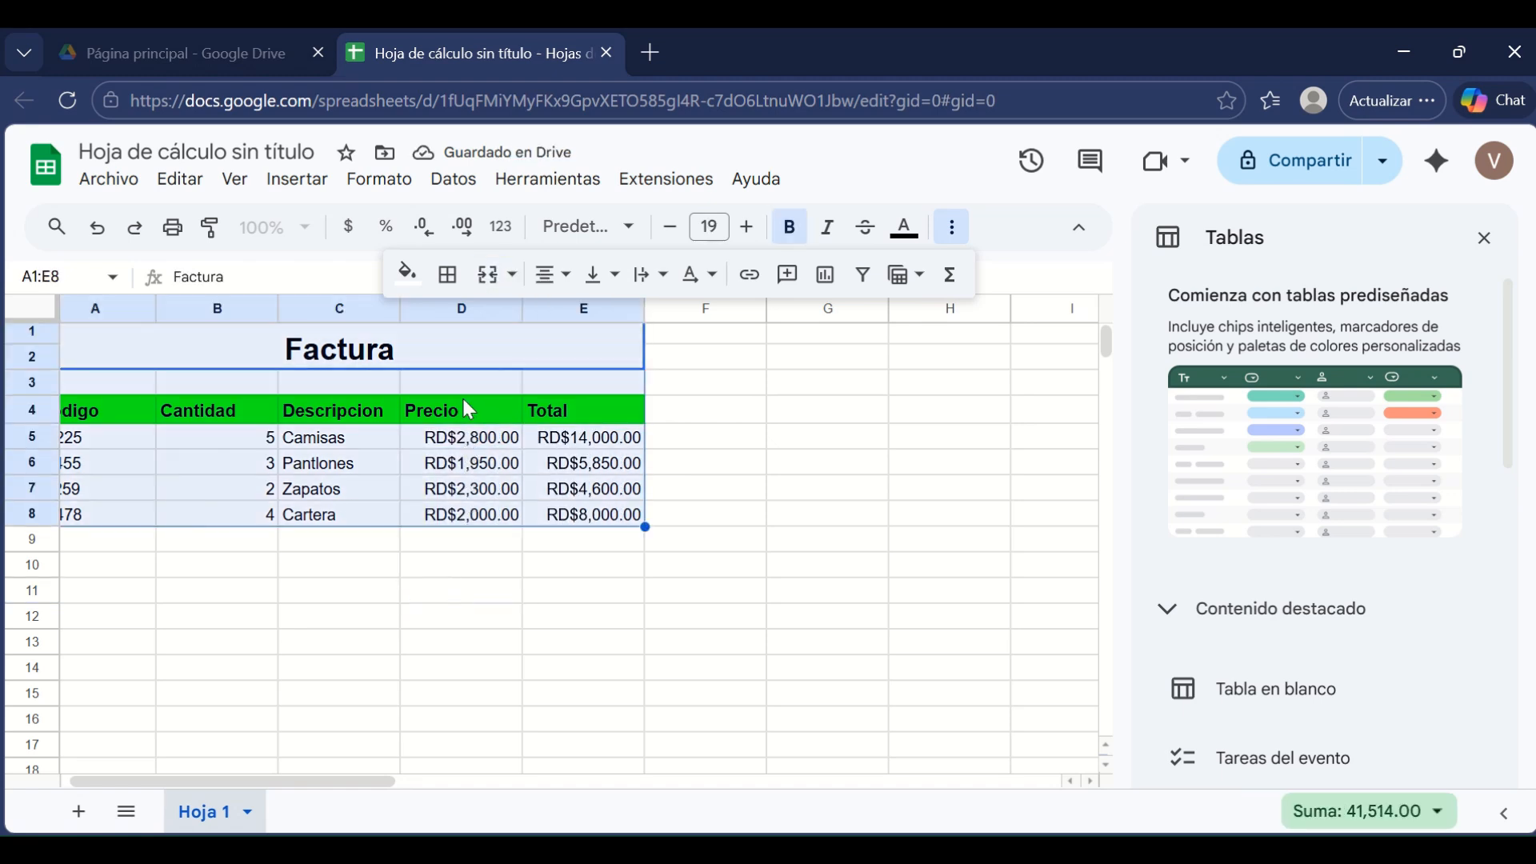
click(449, 276)
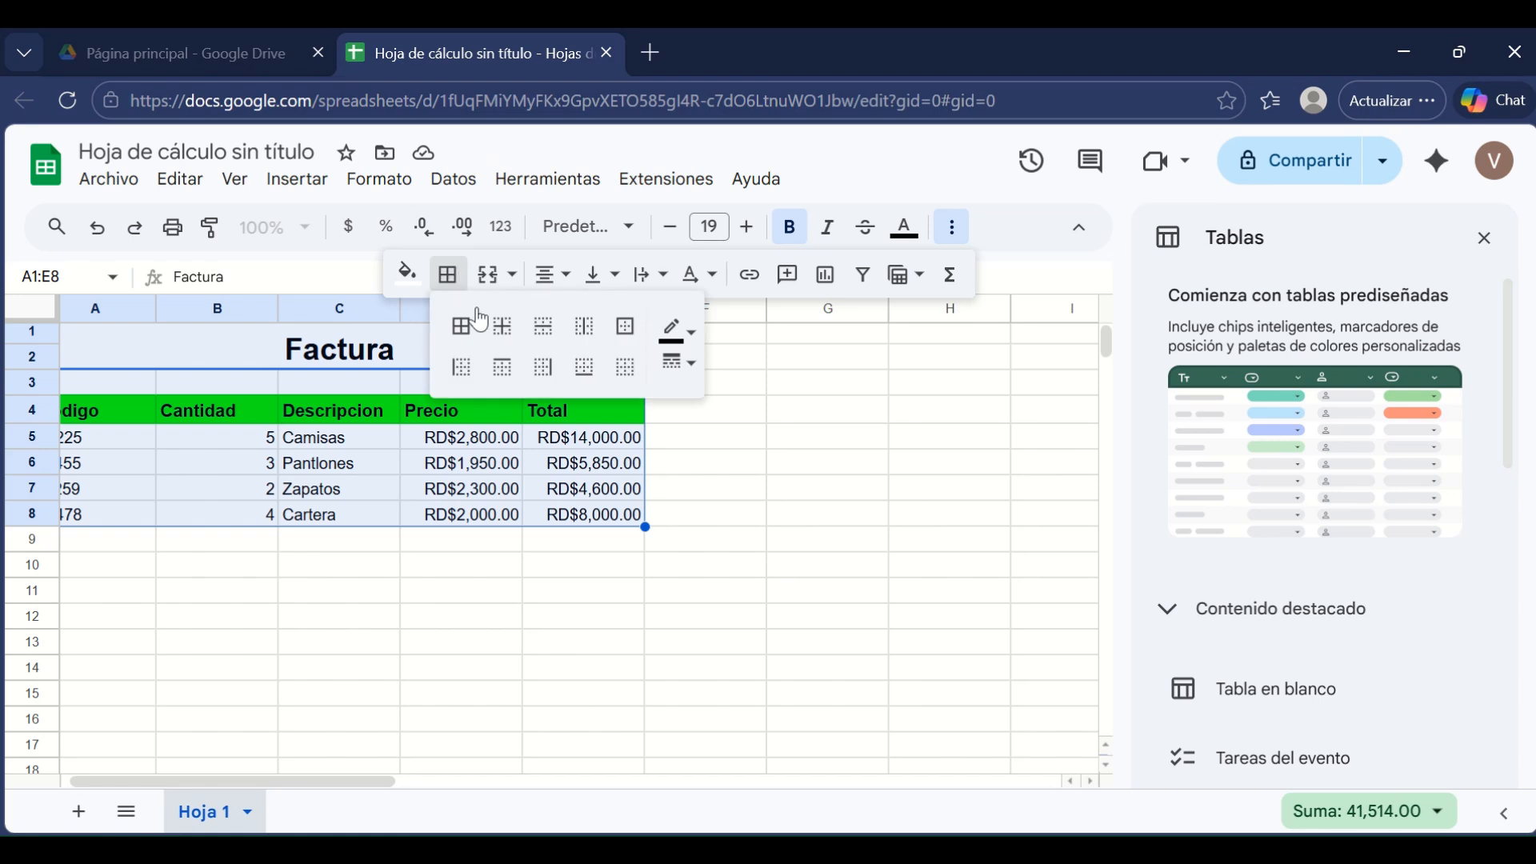
click(461, 327)
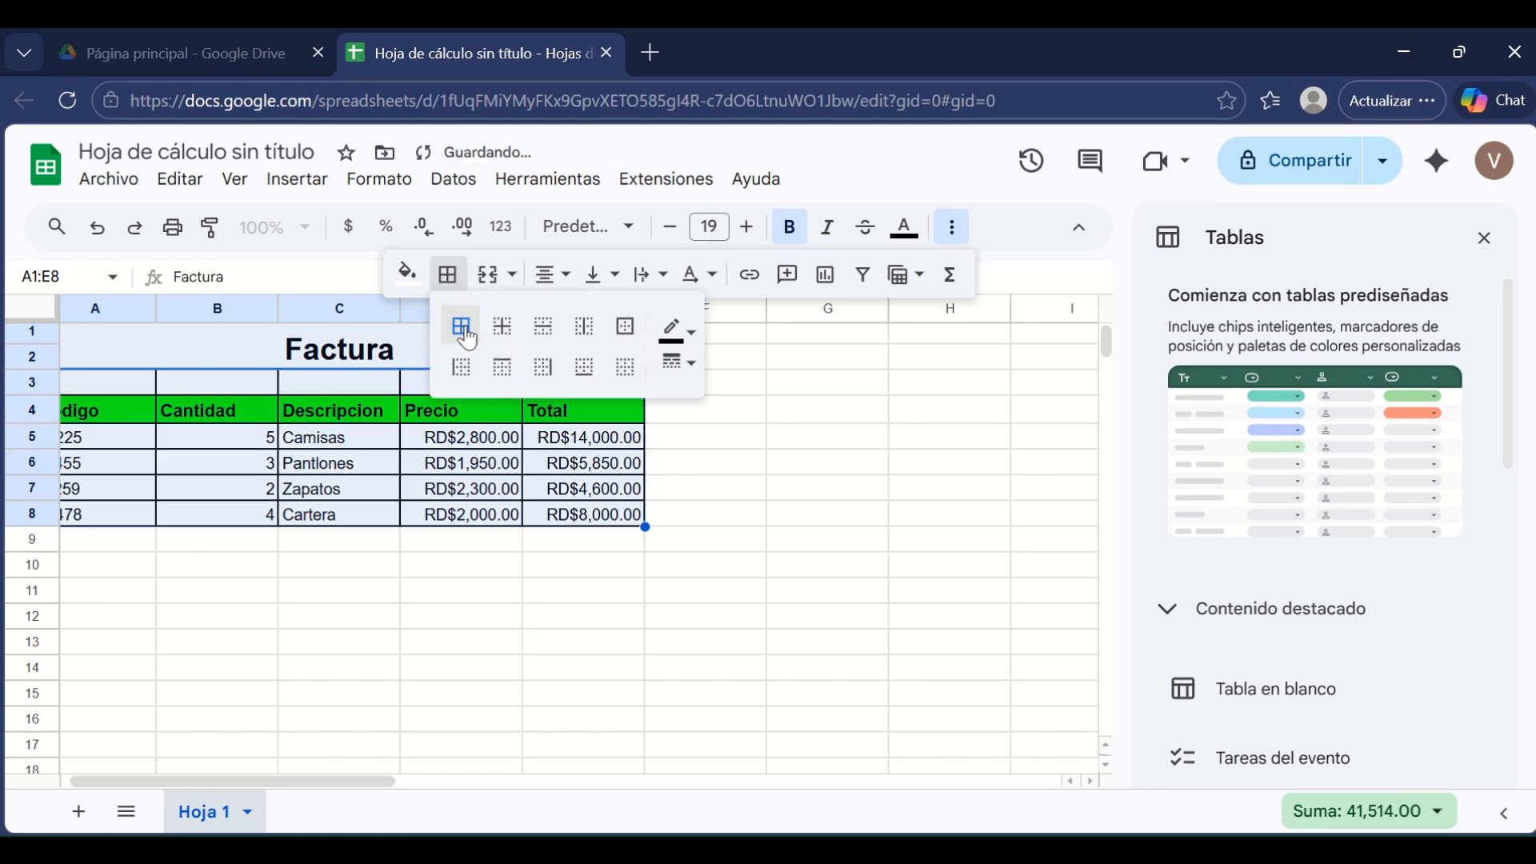
click(433, 571)
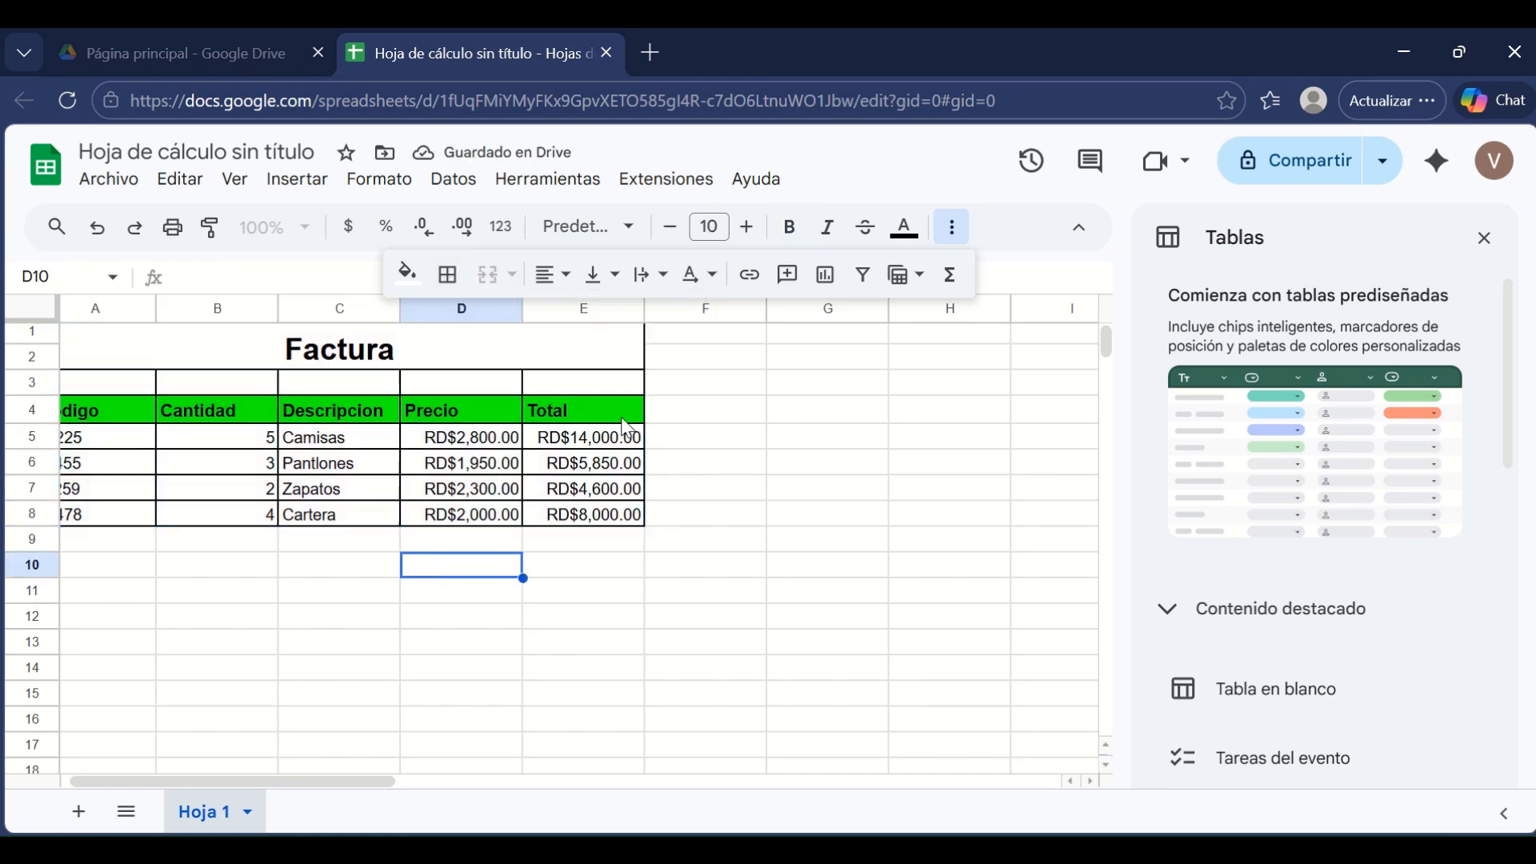
- Rename the spreadsheet as "Hoja de cálculo 1" and close it to return to Drive
click(231, 152)
key(Delete)
key(Delete)
key(Delete)
key(Delete)
key(Delete)
key(Delete)
key(Delete)
key(Delete)
key(Delete)
key(Delete)
key(Delete)
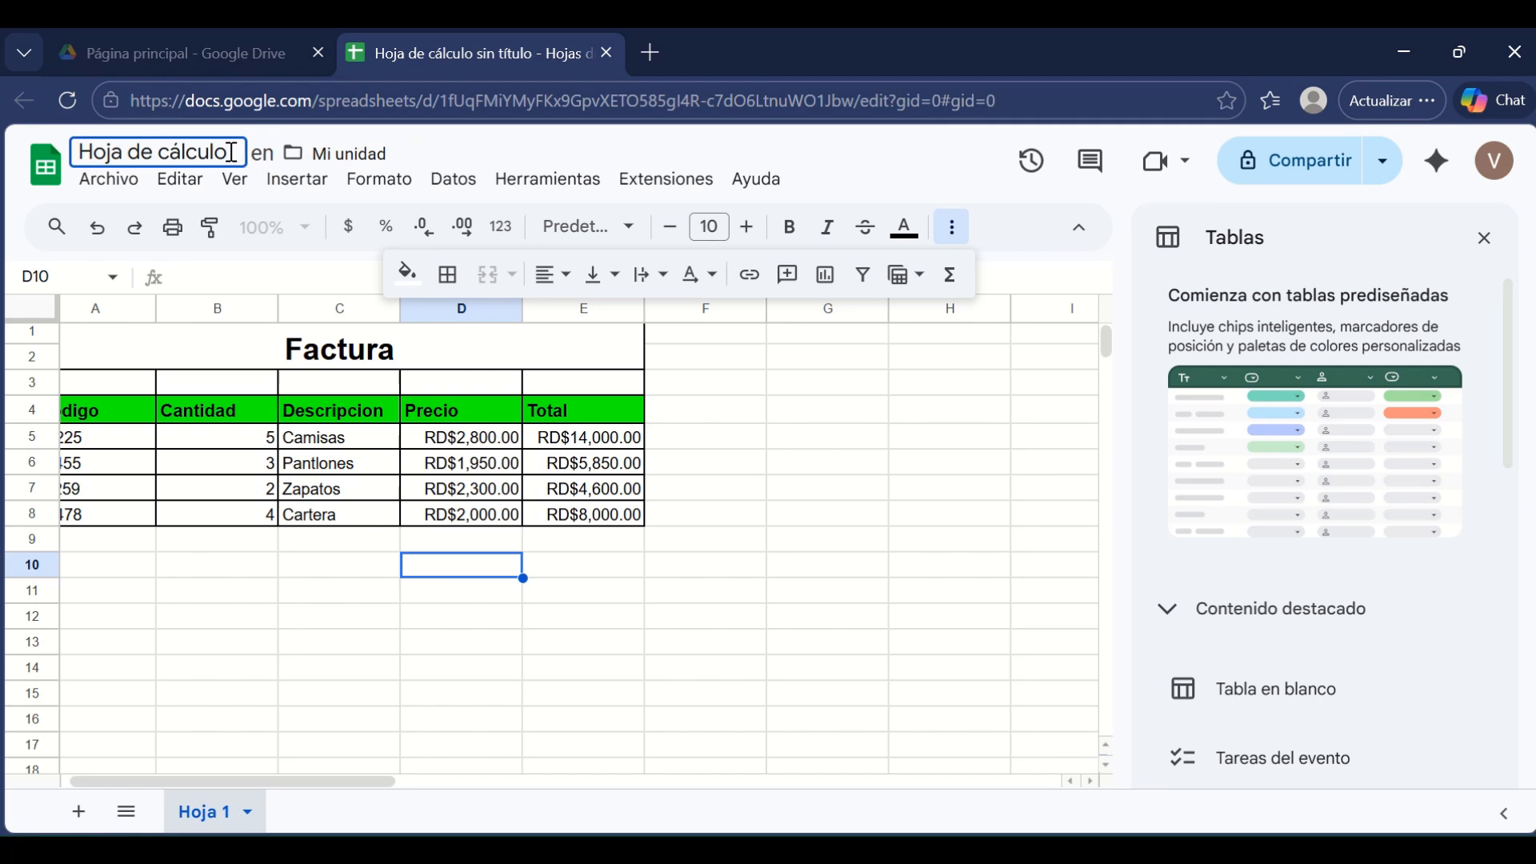
text(1)
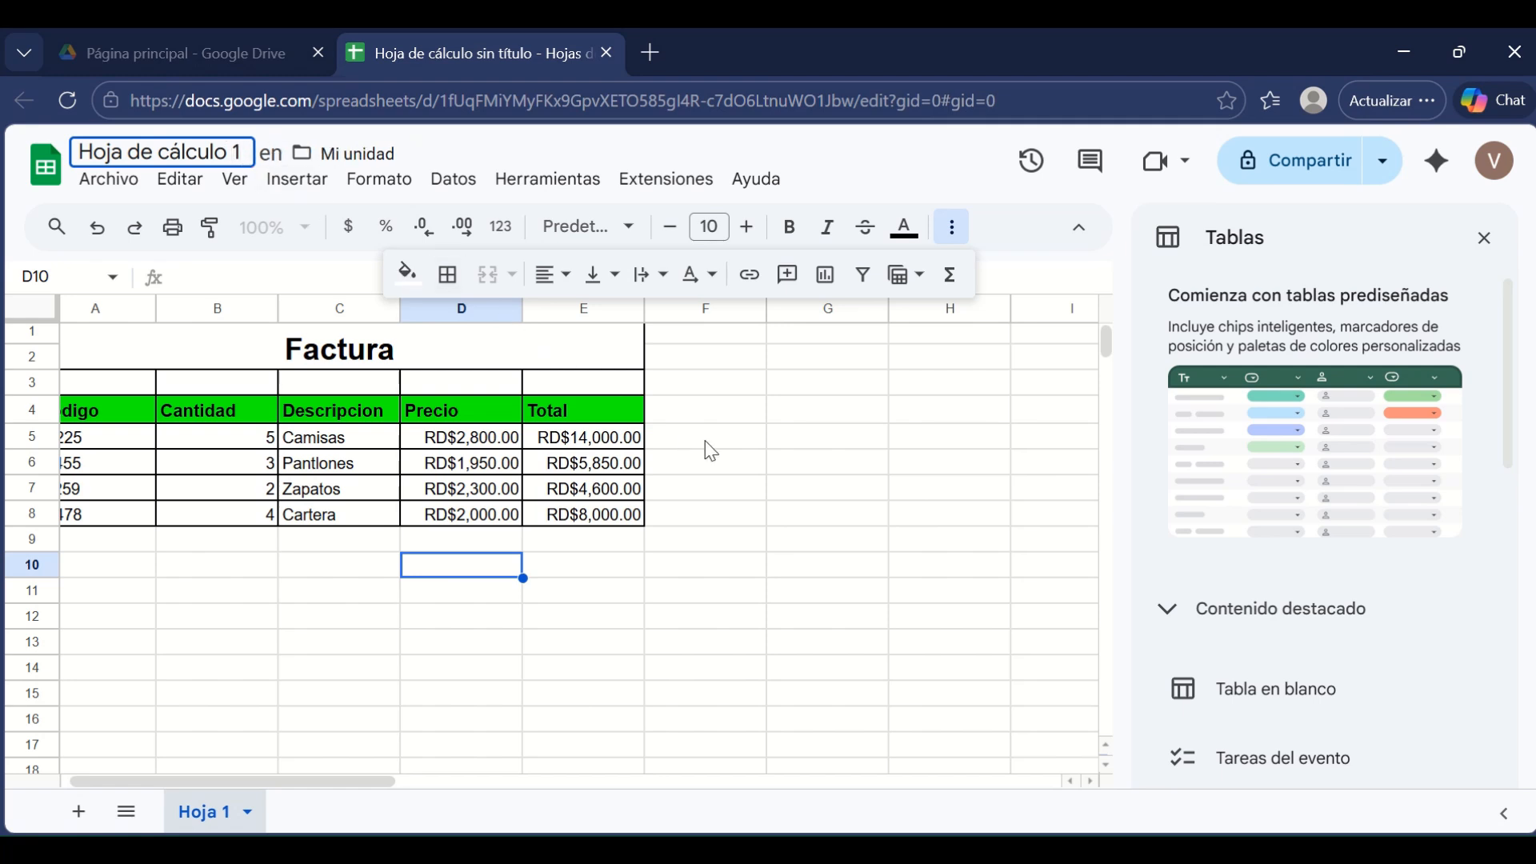
click(711, 448)
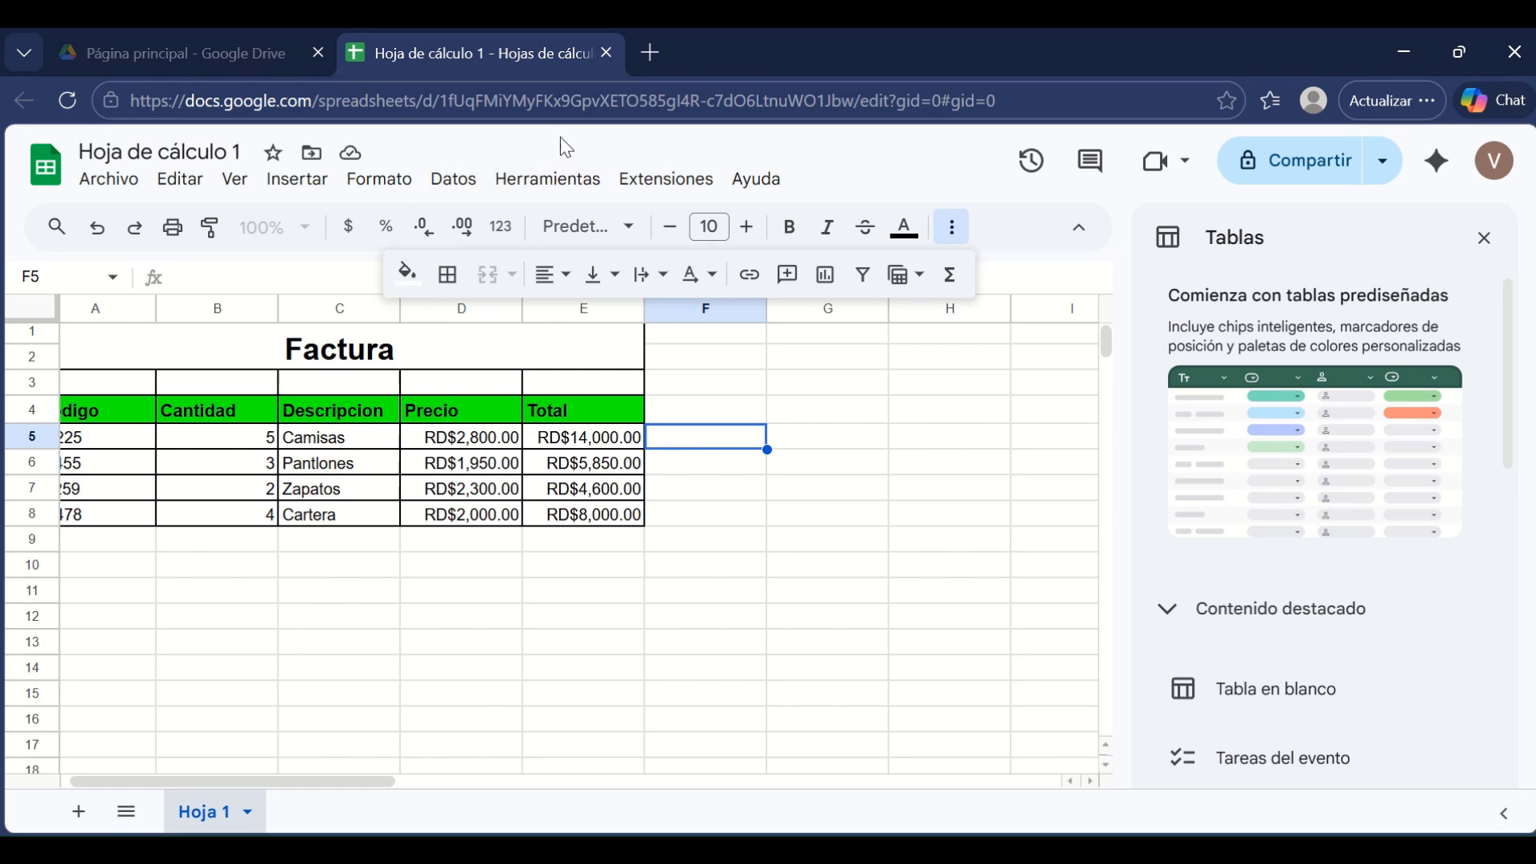
click(607, 54)
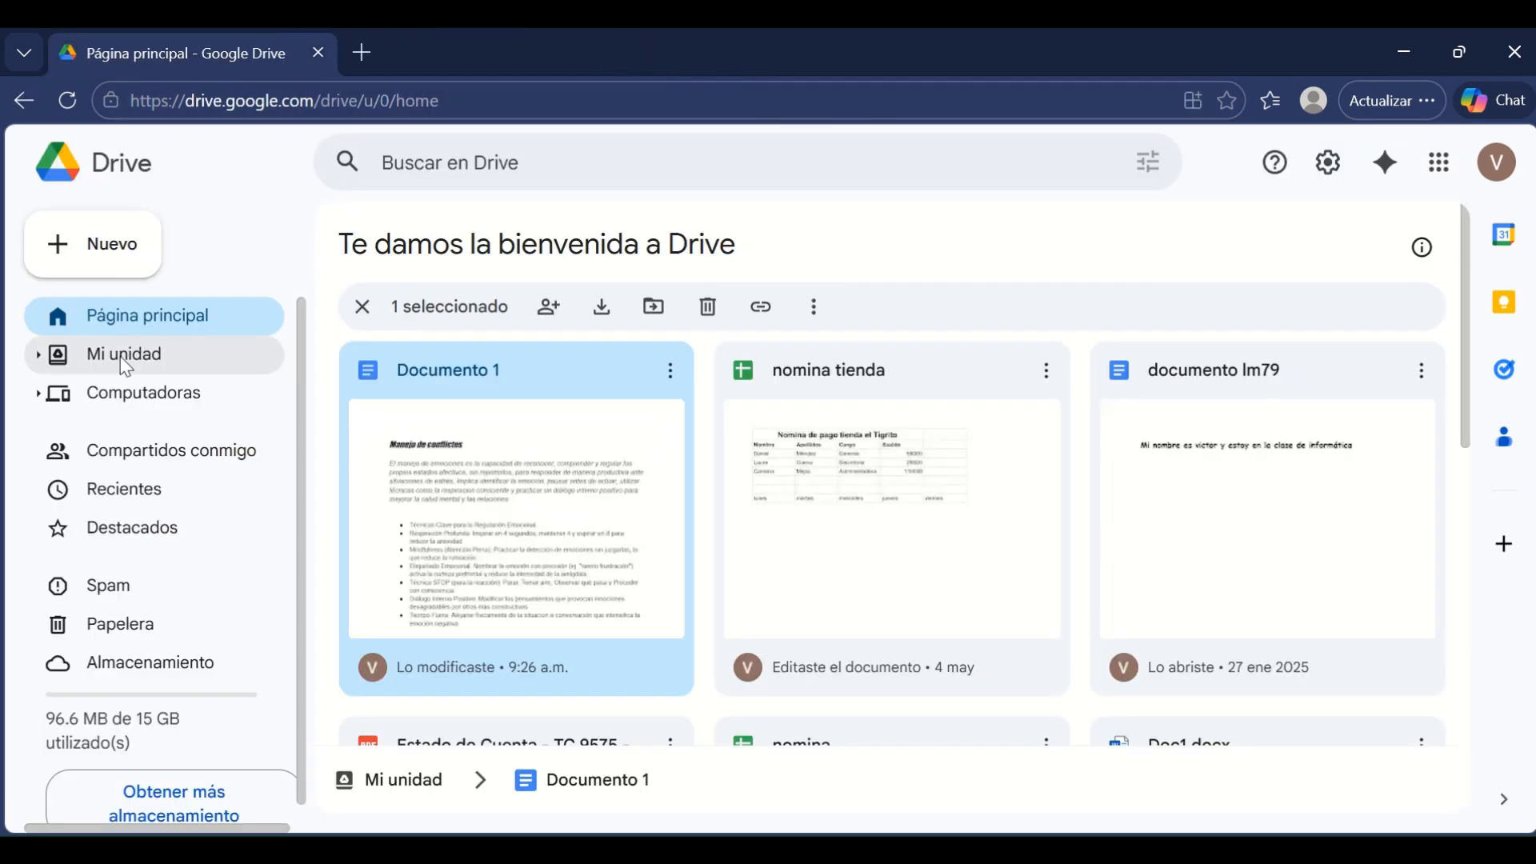
- Create a blank Google Slides presentation from Drive and close it again
click(109, 261)
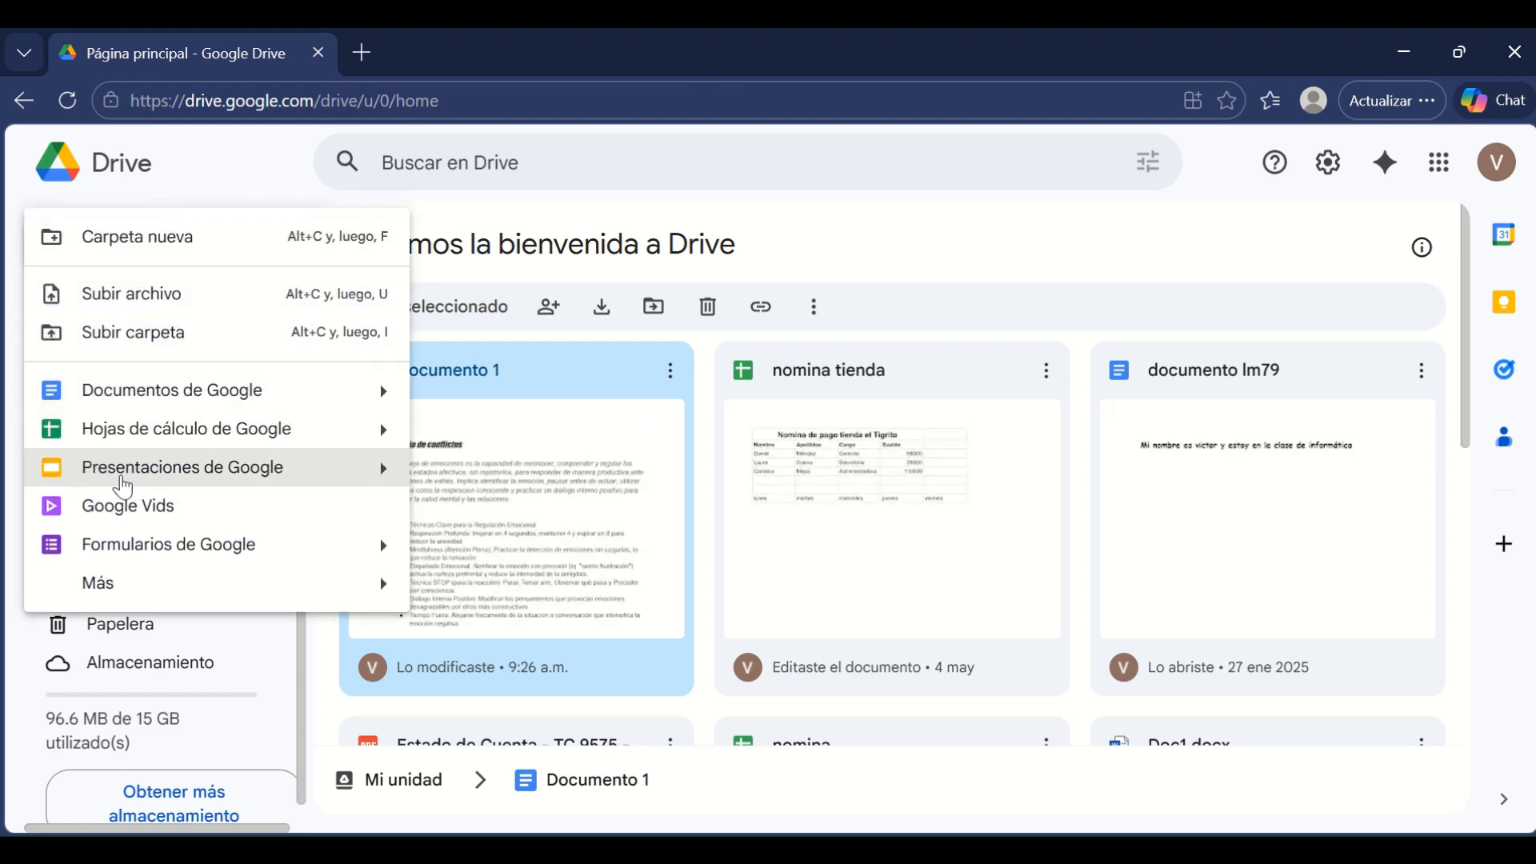
click(141, 478)
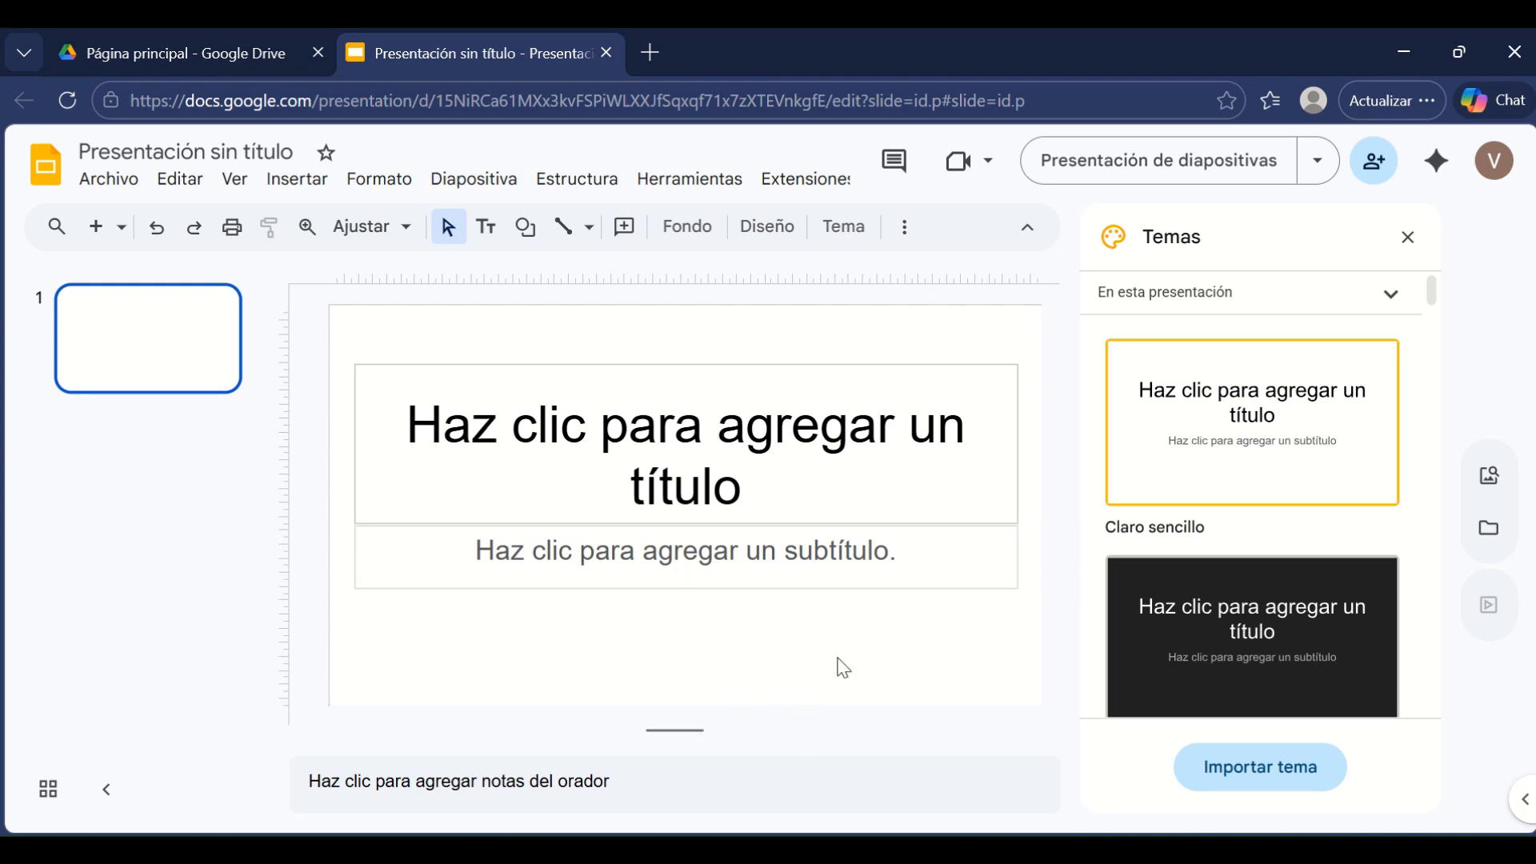
click(607, 53)
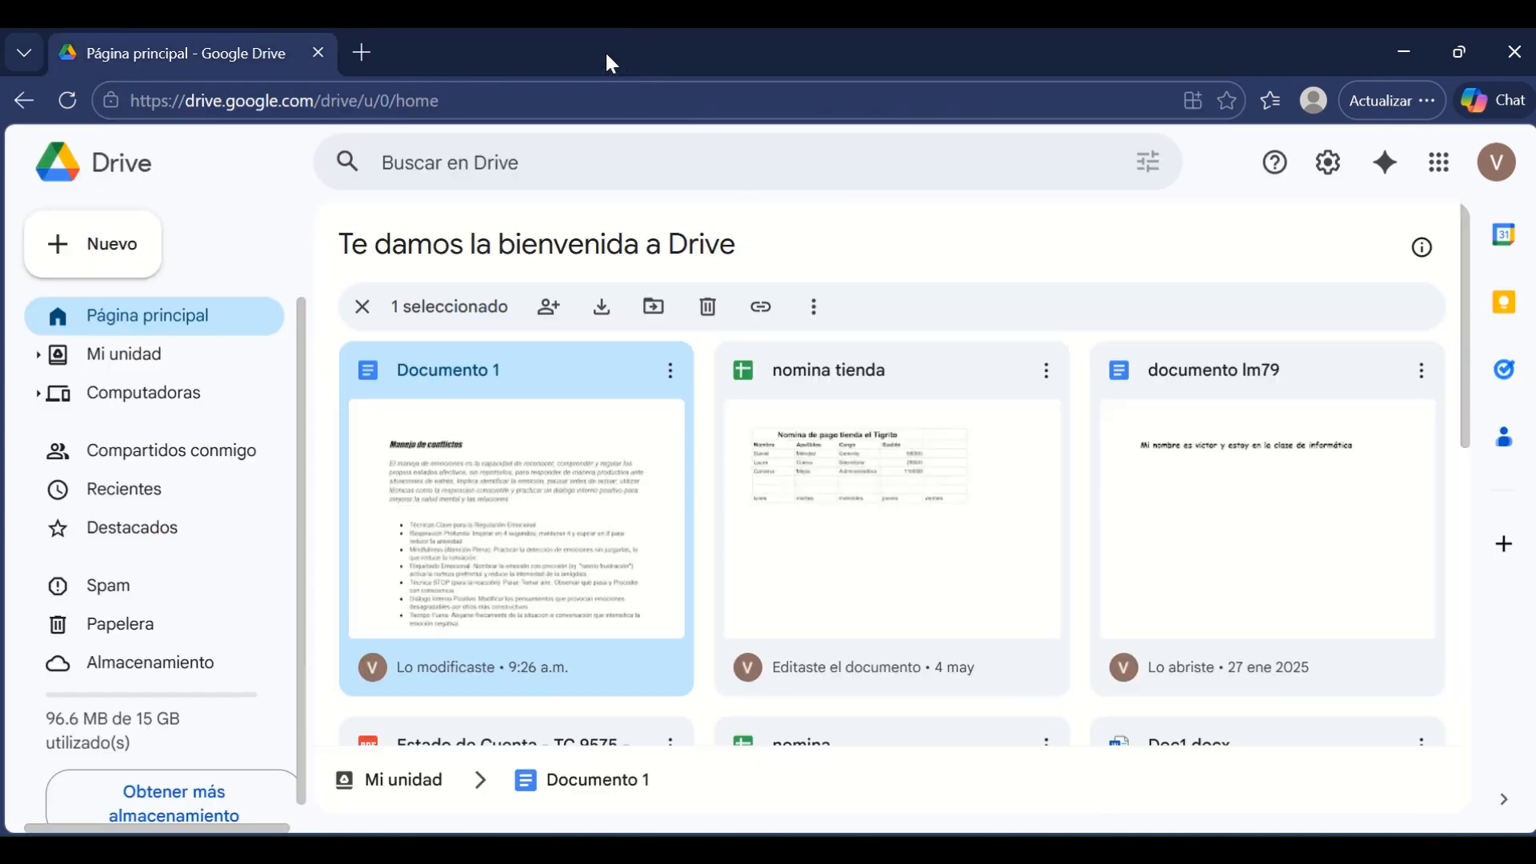
click(121, 253)
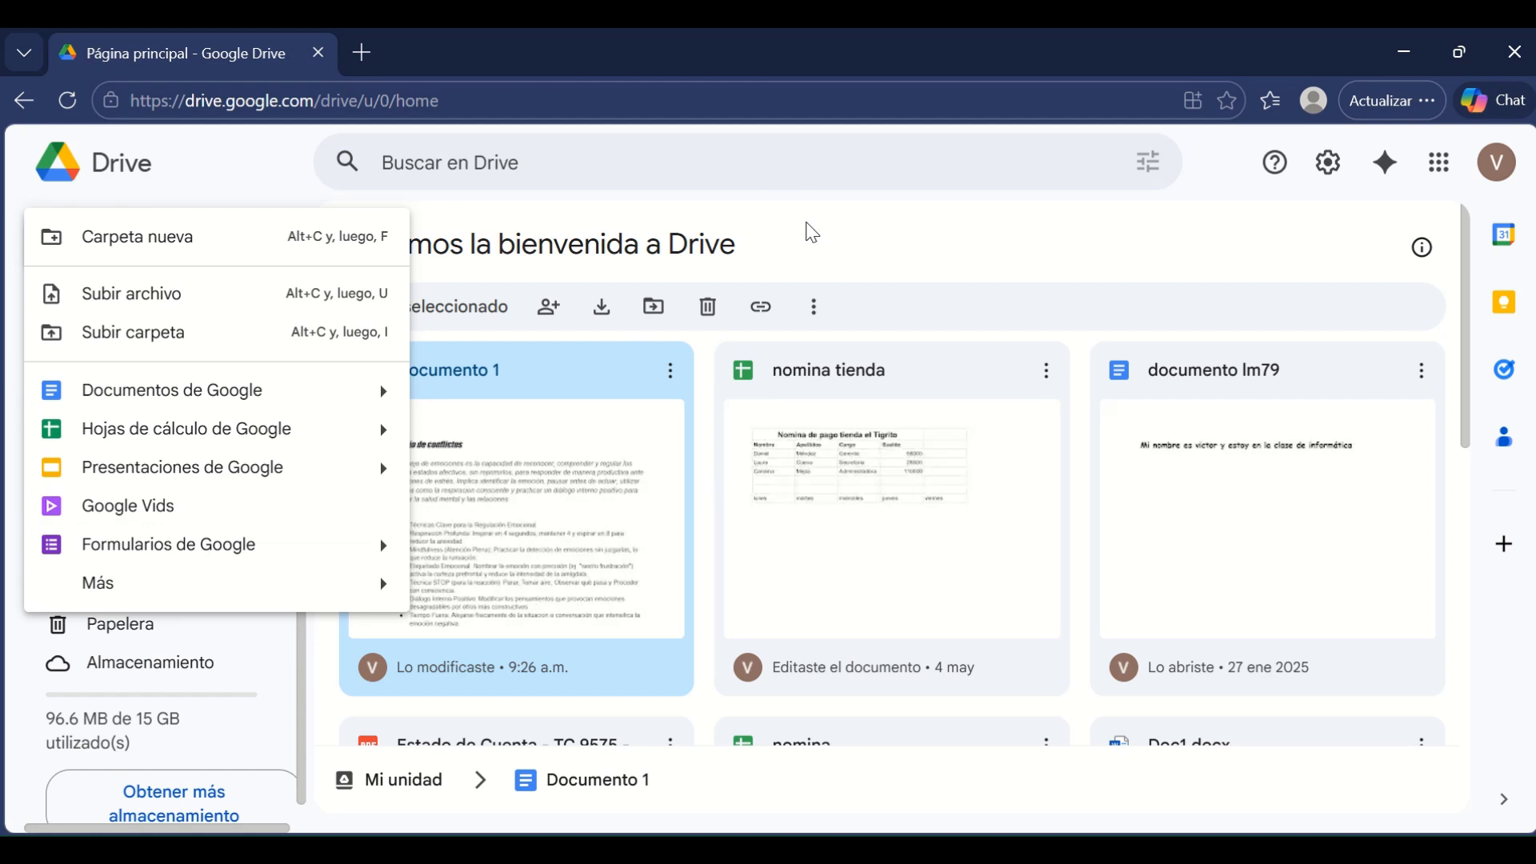
click(798, 245)
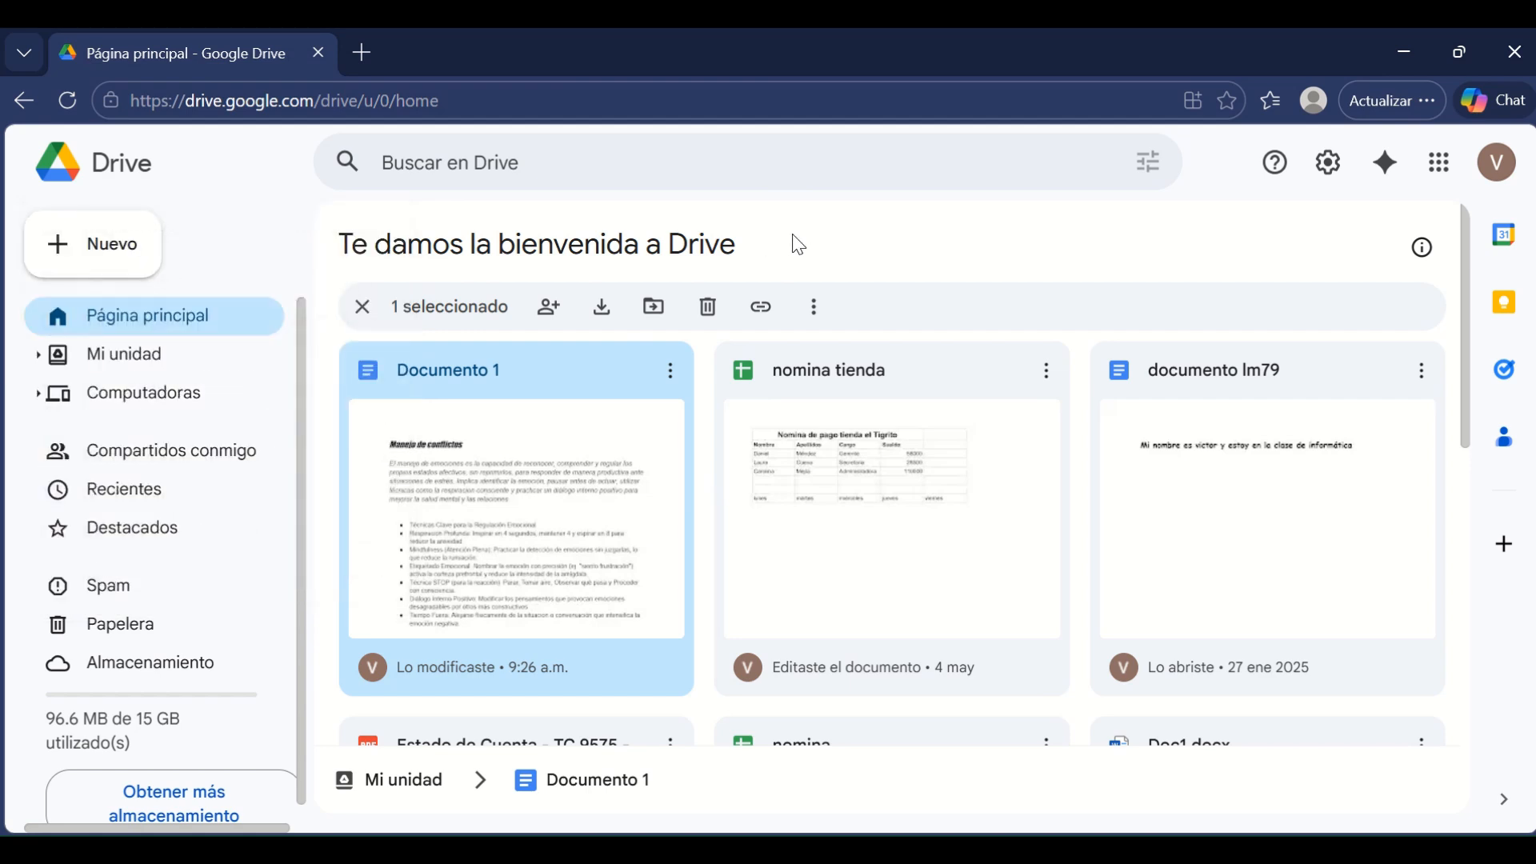